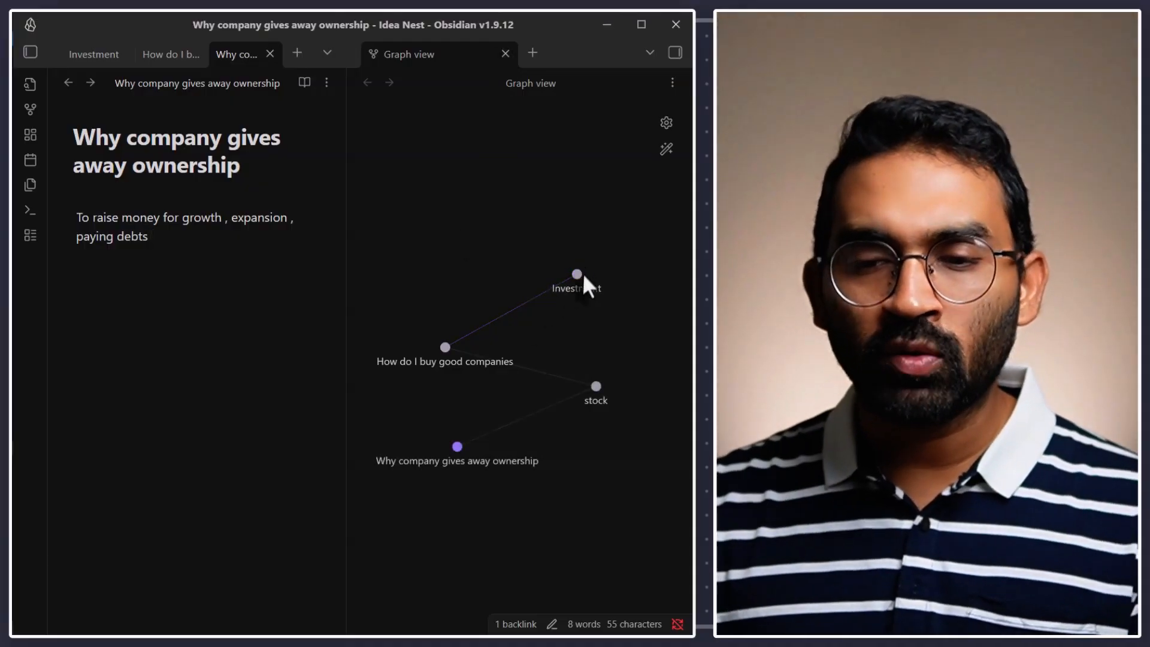
Move the Investment node slightly upward in the graph view.
{"action": "left_click_drag", "start_coordinate": [577, 276], "coordinate": [567, 229]}
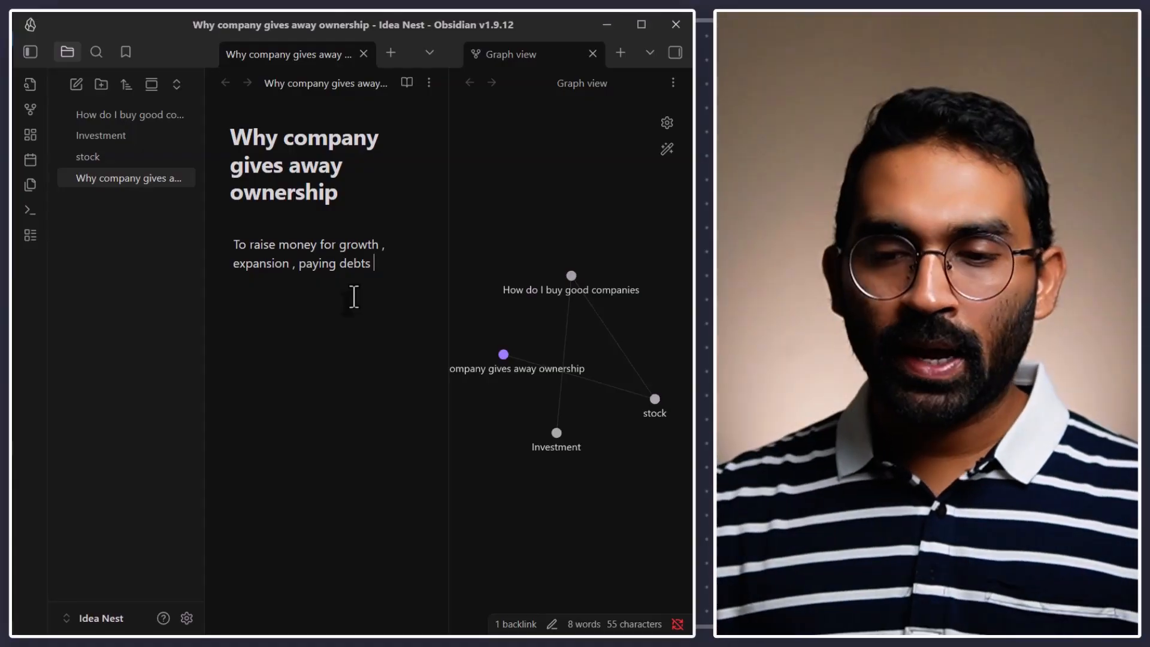
Add the plain, unbulleted line "How stock price is decided" below the paragraph about raising money.
{"action": "key", "text": "Return"}
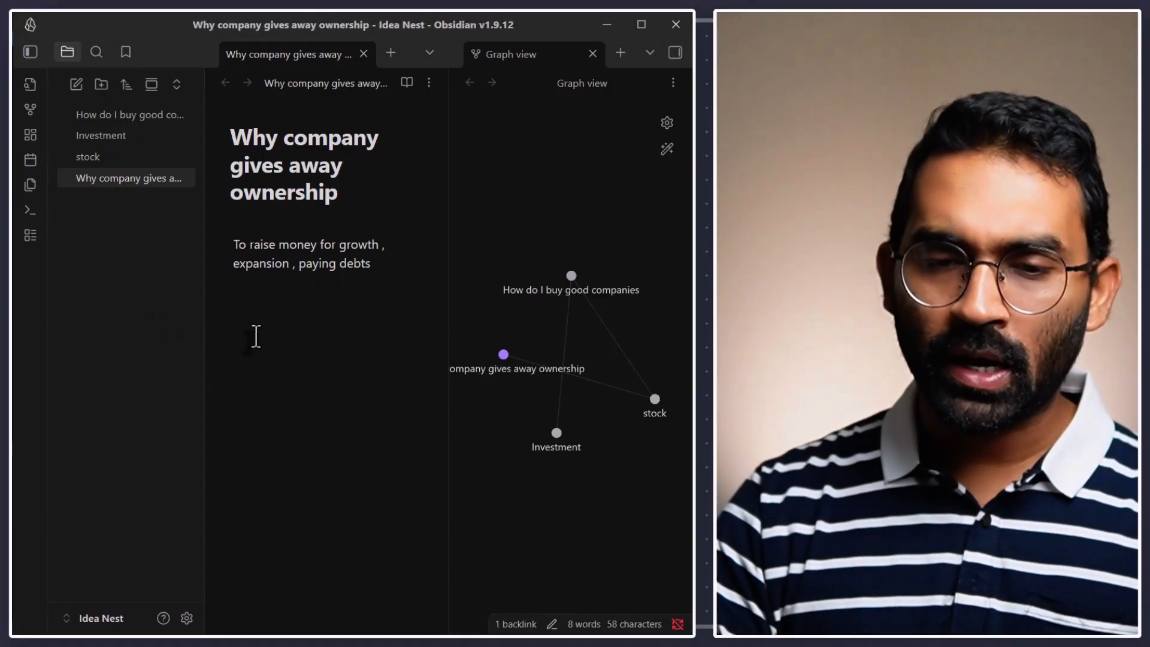
{"action": "type", "text": "- How stock price is decided"}
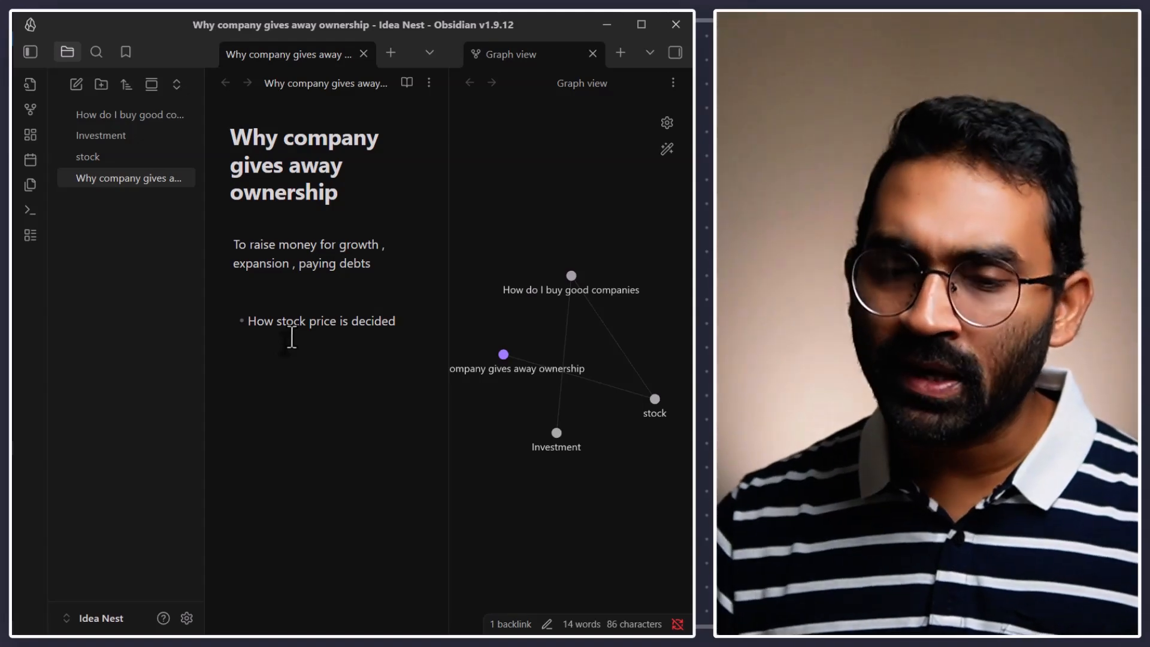
{"action": "left_click", "coordinate": [248, 325]}
{"action": "key", "text": "BackSpace"}
{"action": "key", "text": "BackSpace"}
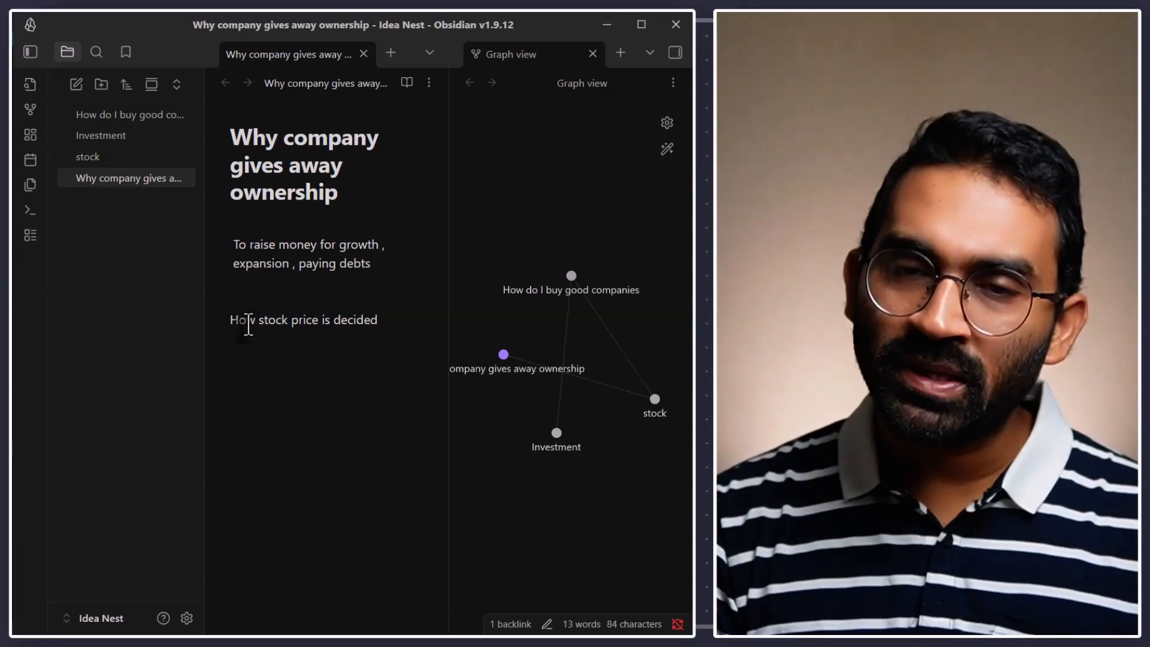
Turn the whole line "How stock price is decided" into an internal link with double square brackets.
{"action": "triple_click", "coordinate": [248, 320]}
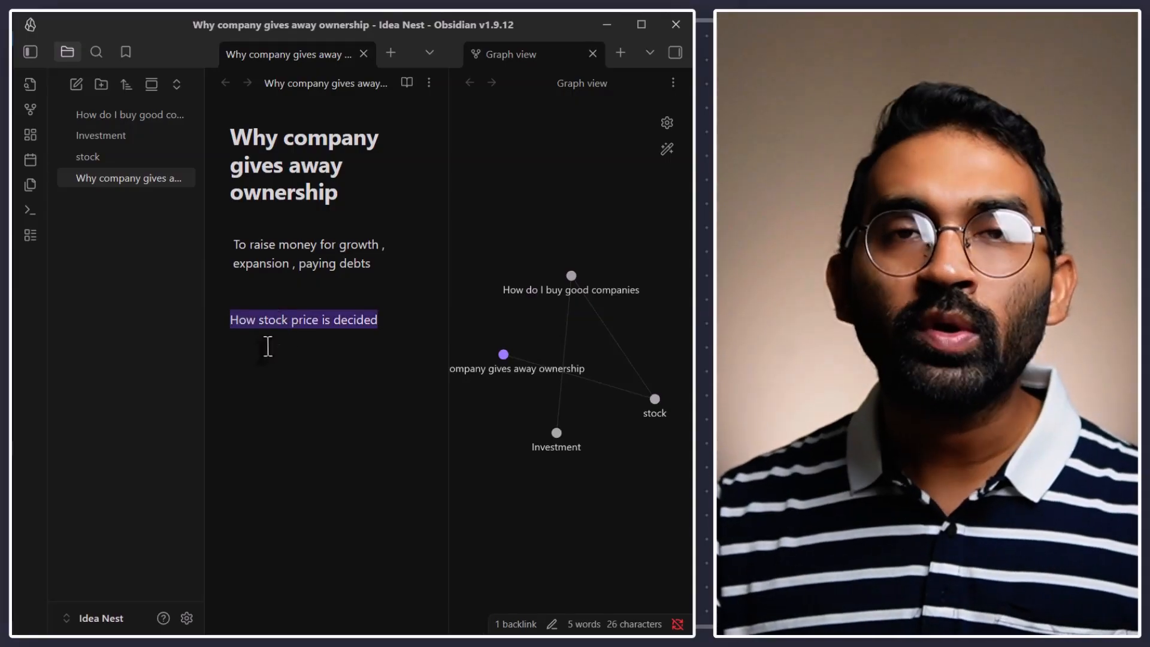
{"action": "left_click", "coordinate": [268, 346]}
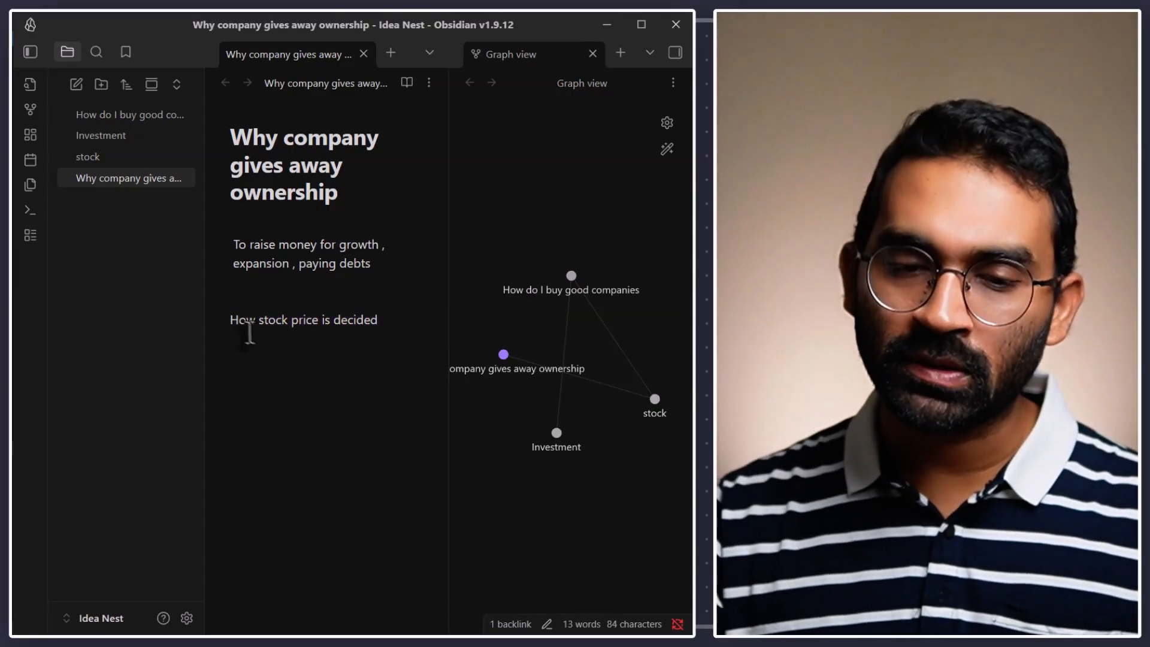
{"action": "left_click_drag", "start_coordinate": [231, 323], "coordinate": [381, 324]}
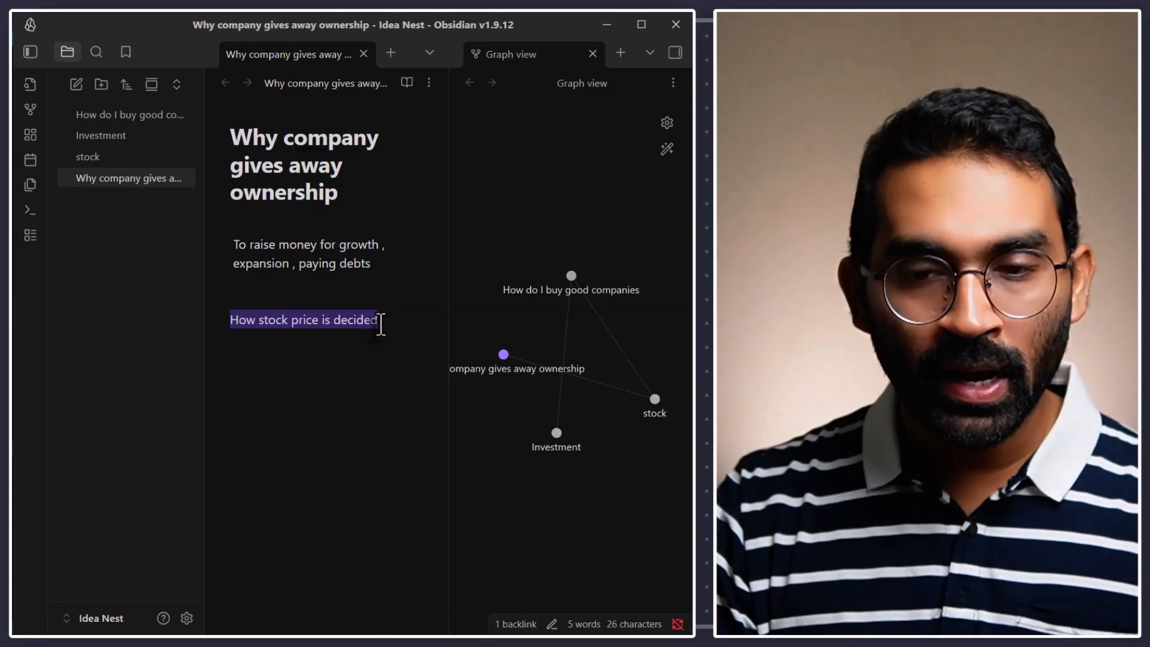
{"action": "type", "text": "[["}
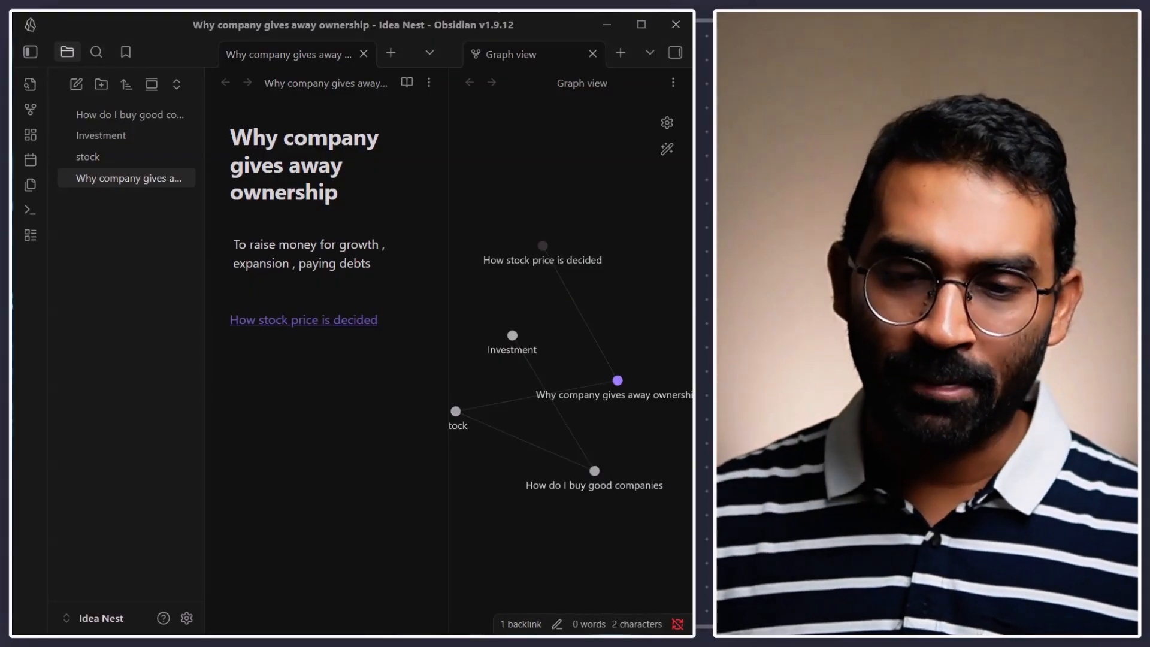
Examine the opening and closing double square brackets around the How stock price is decided link.
{"action": "left_click", "coordinate": [242, 379]}
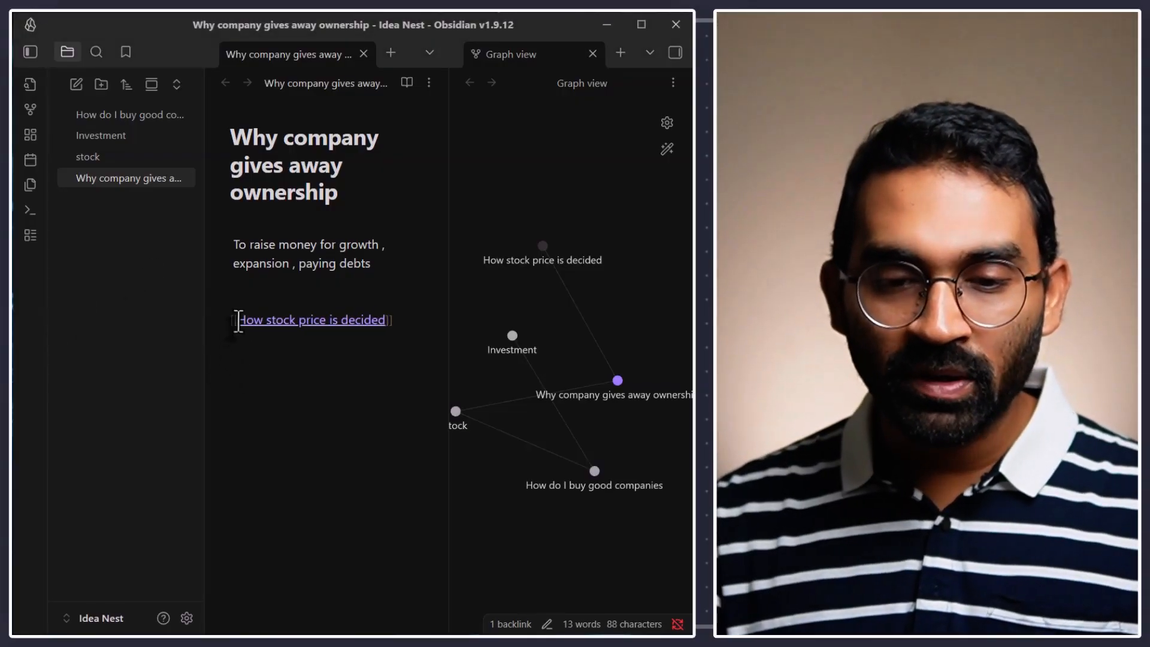
{"action": "left_click_drag", "start_coordinate": [233, 322], "coordinate": [225, 321]}
{"action": "left_click", "coordinate": [391, 321]}
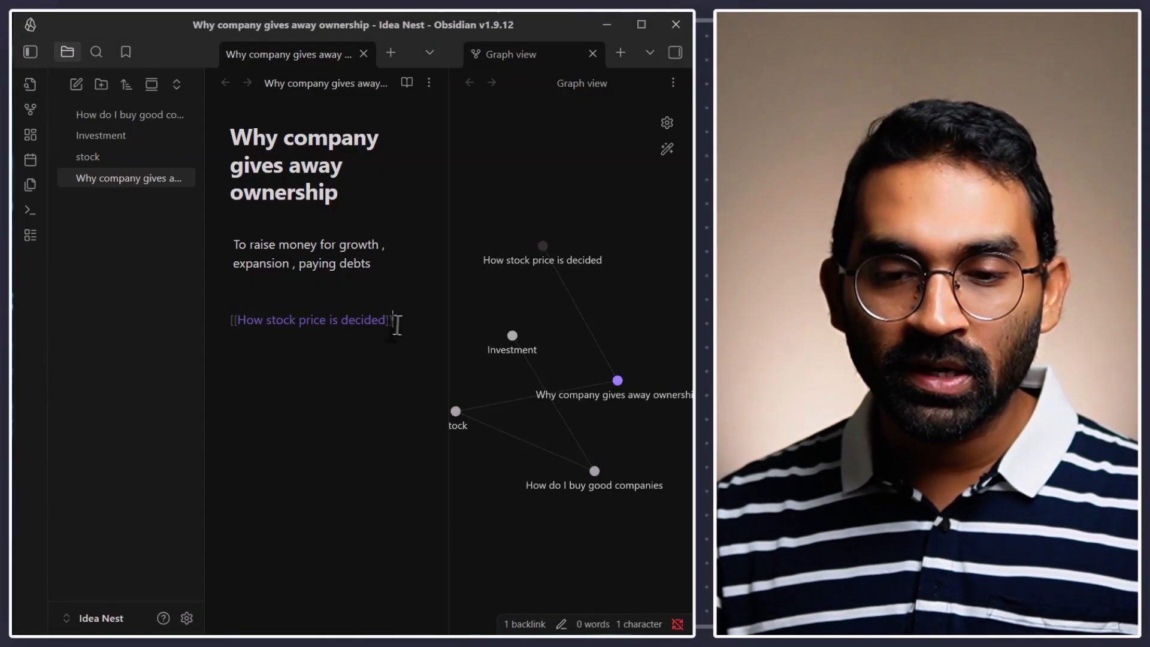
{"action": "left_click_drag", "start_coordinate": [392, 324], "coordinate": [387, 323]}
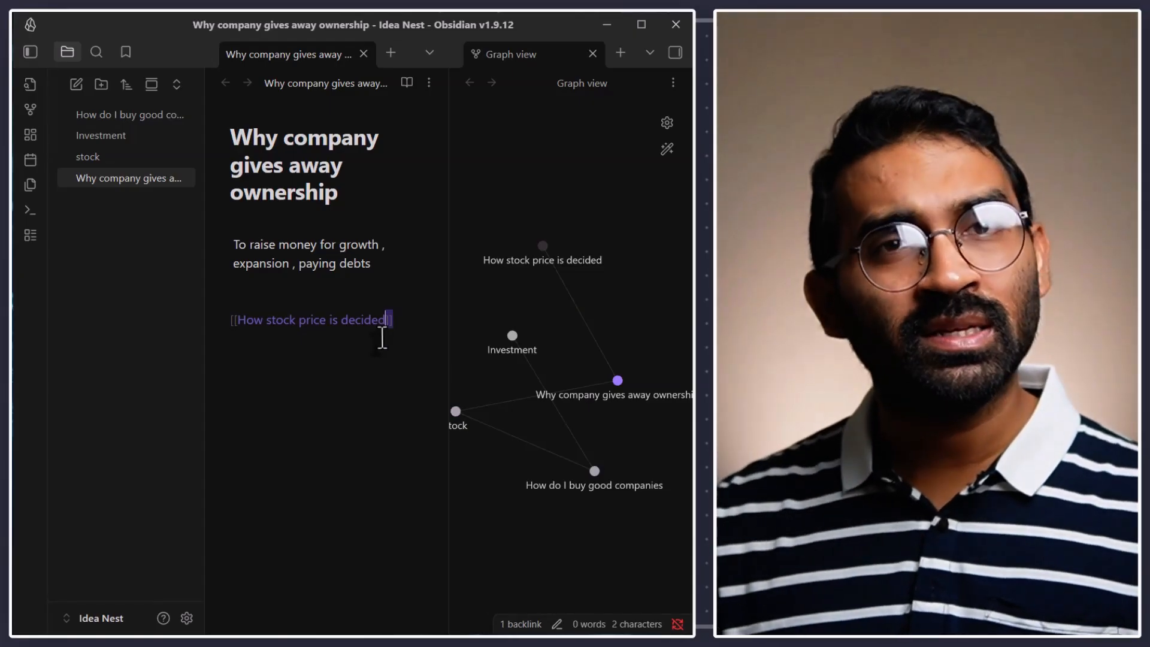
{"action": "left_click", "coordinate": [355, 394]}
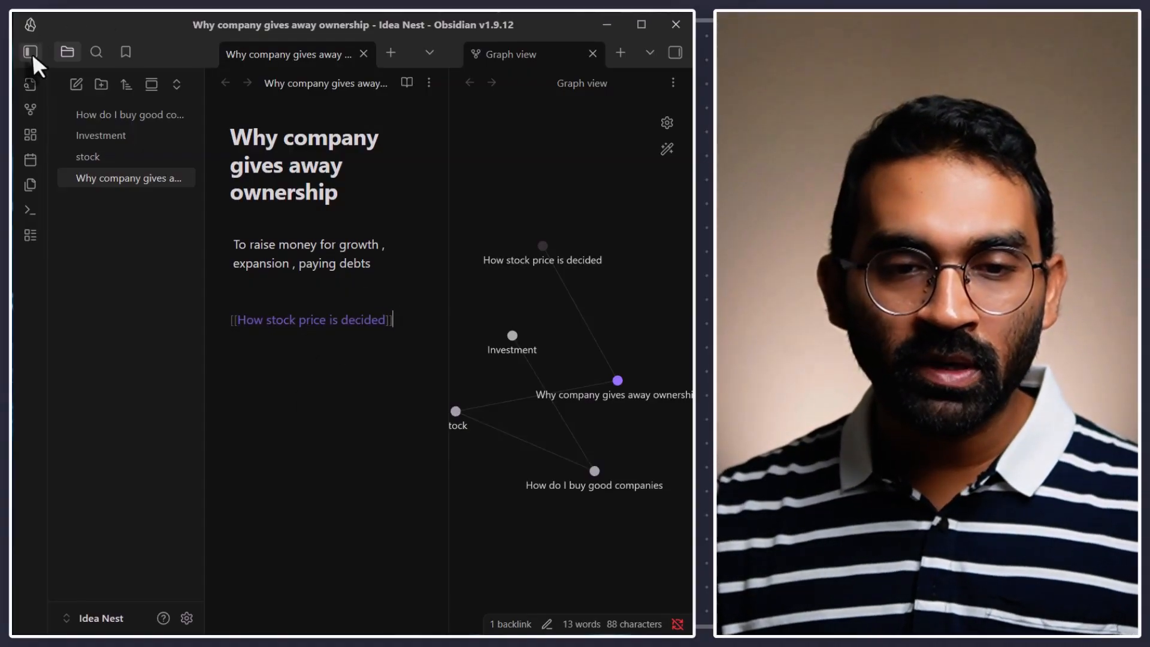
Hide the file list and open the linked How stock price is decided note, ready for writing in its body.
{"action": "left_click", "coordinate": [31, 52]}
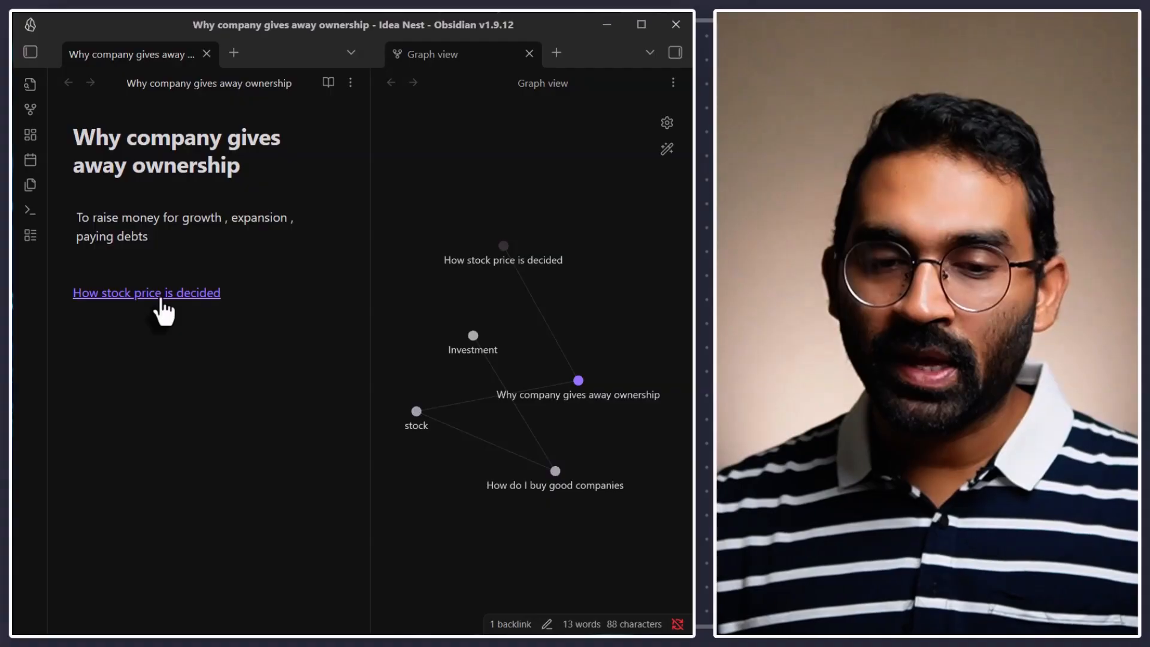
{"action": "left_click", "coordinate": [160, 299], "text": "ctrl"}
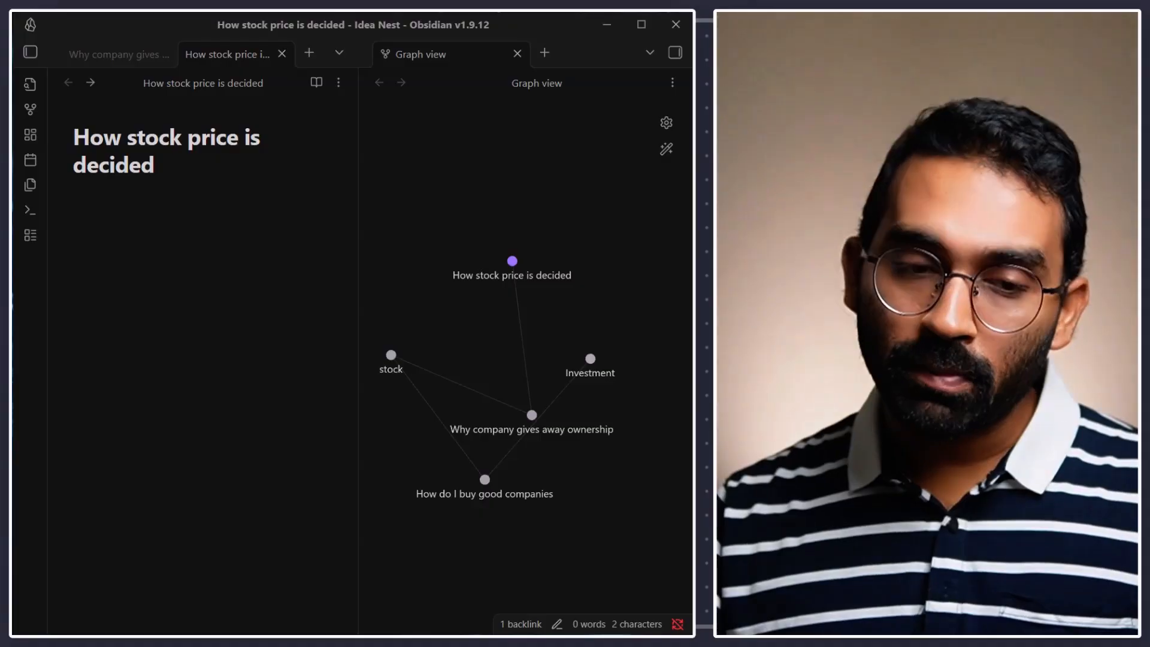
{"action": "left_click", "coordinate": [124, 244]}
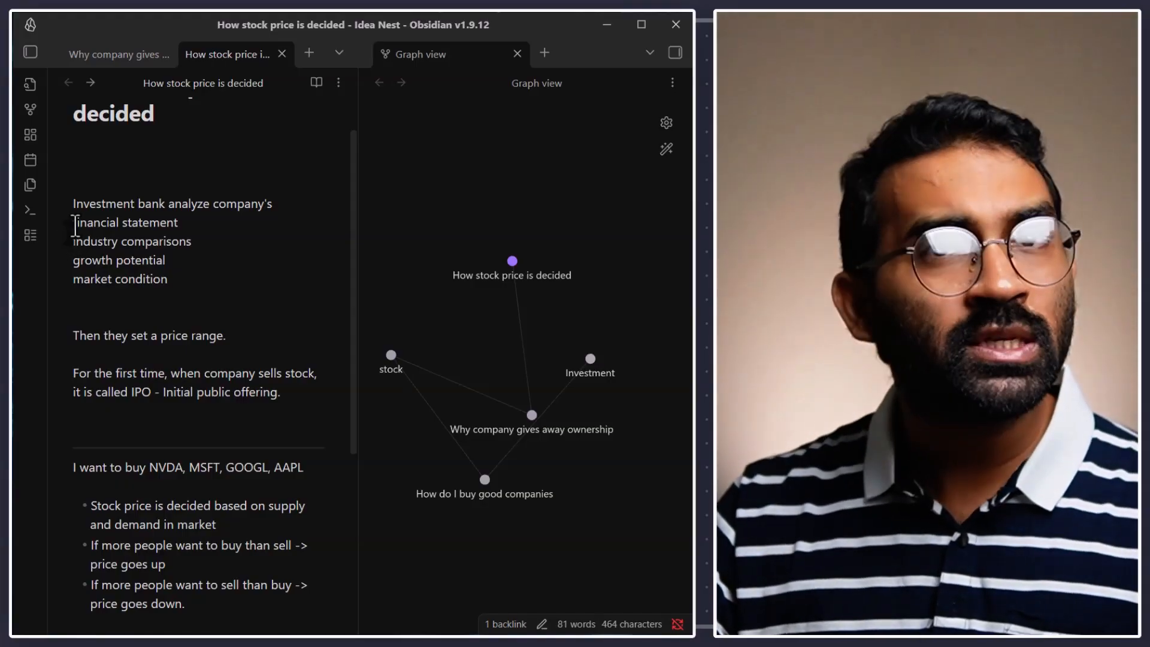
Format financial statement, industry comparisons, growth potential and market condition as a bulleted list under the investment bank line.
{"action": "left_click", "coordinate": [74, 225]}
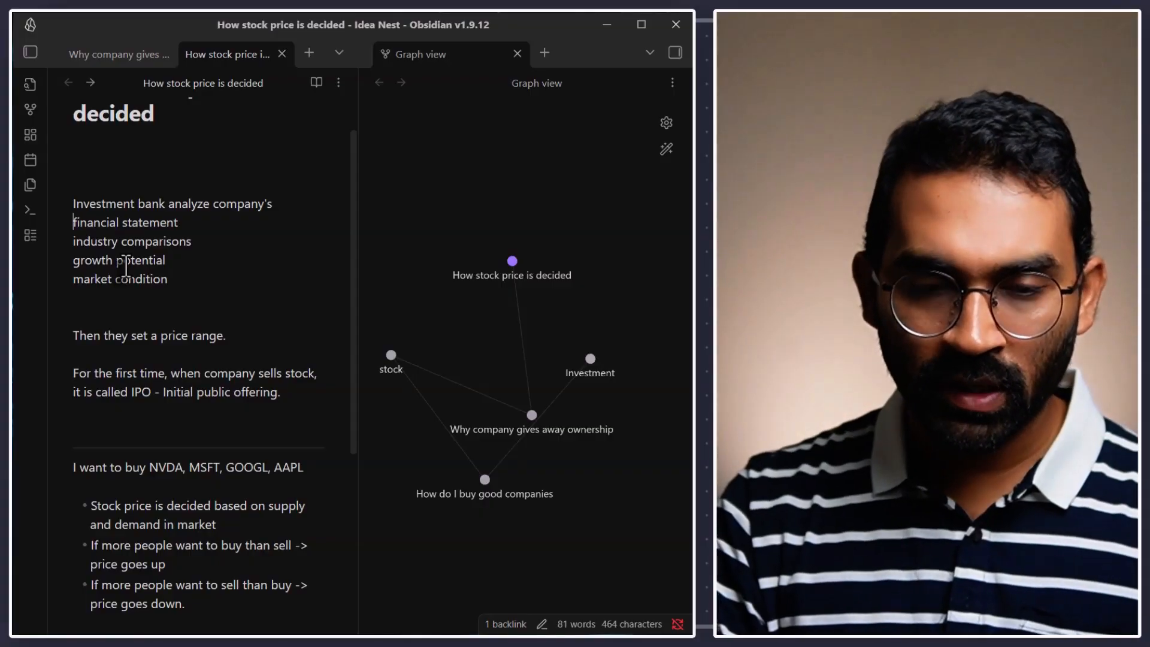
{"action": "type", "text": "-"}
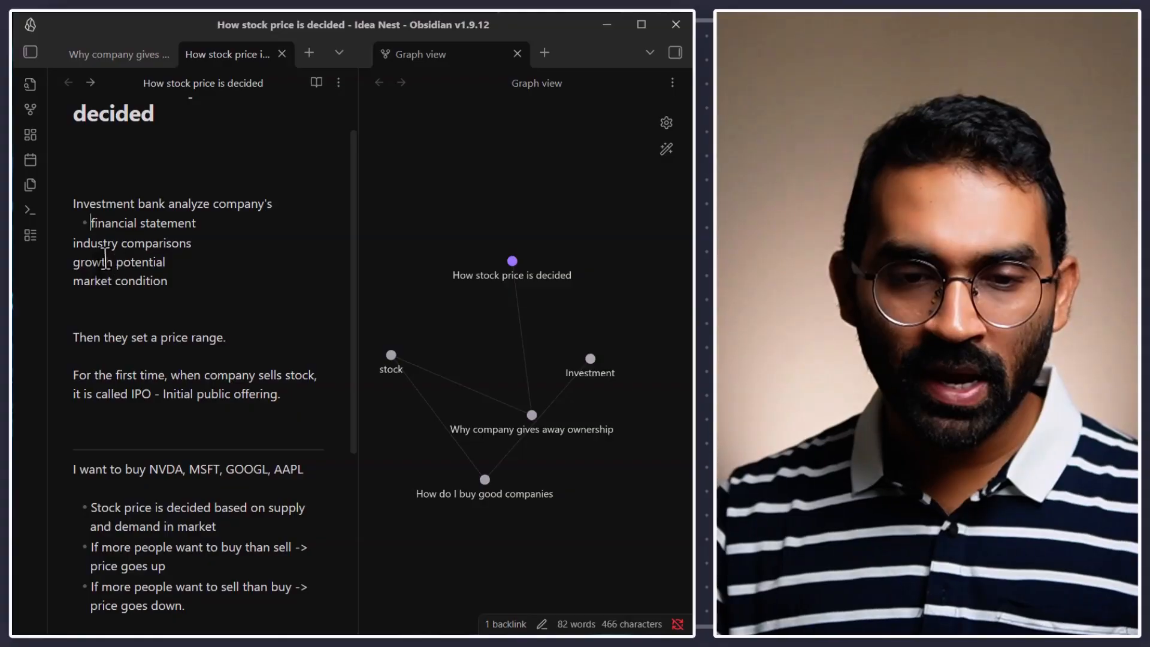
{"action": "left_click", "coordinate": [200, 224]}
{"action": "key", "text": "Return"}
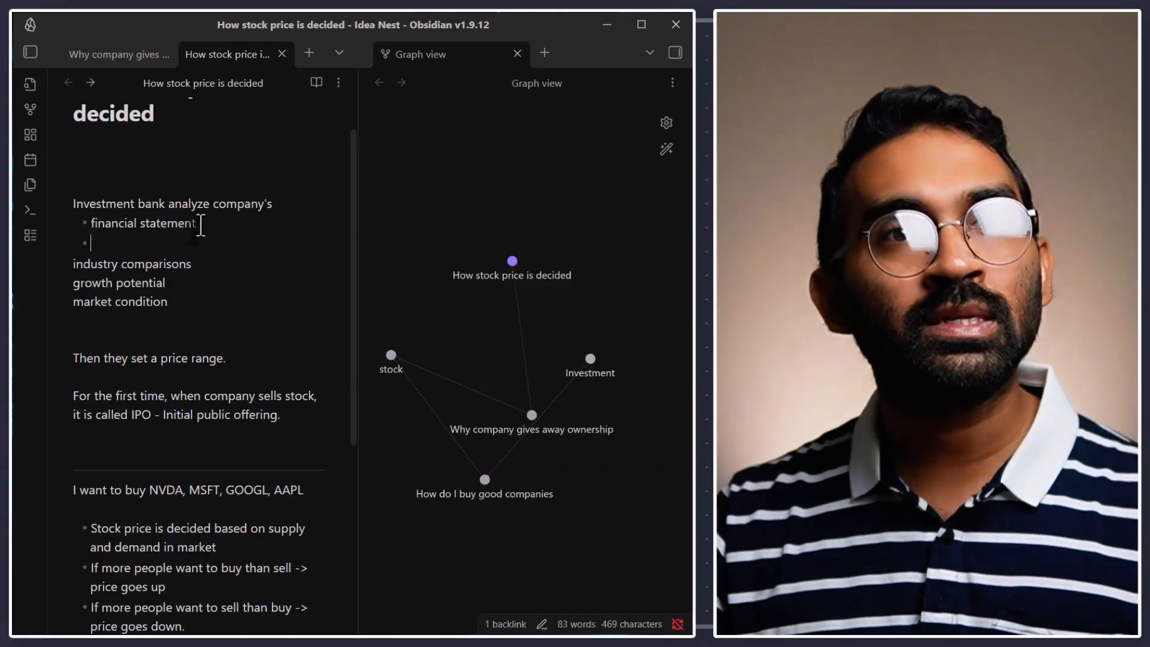
{"action": "left_click_drag", "start_coordinate": [210, 267], "coordinate": [80, 262]}
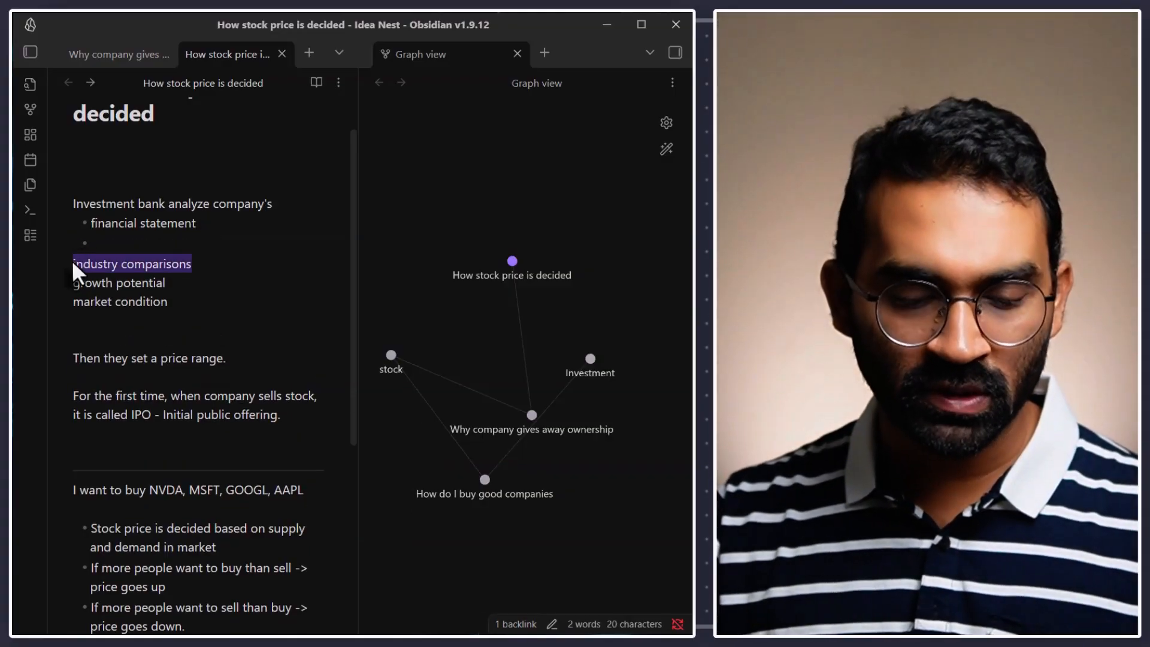
{"action": "key", "text": "BackSpace"}
{"action": "left_click", "coordinate": [103, 243]}
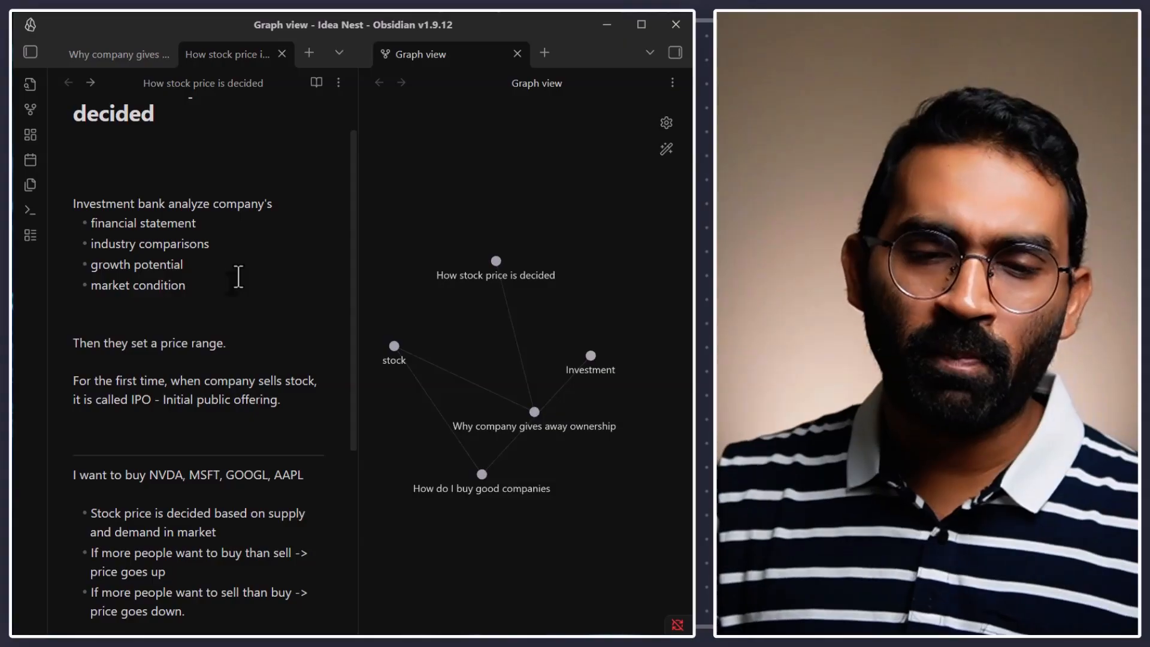
Enclose the "financial statement" bullet text in double square brackets to make it an internal link.
{"action": "left_click", "coordinate": [88, 224]}
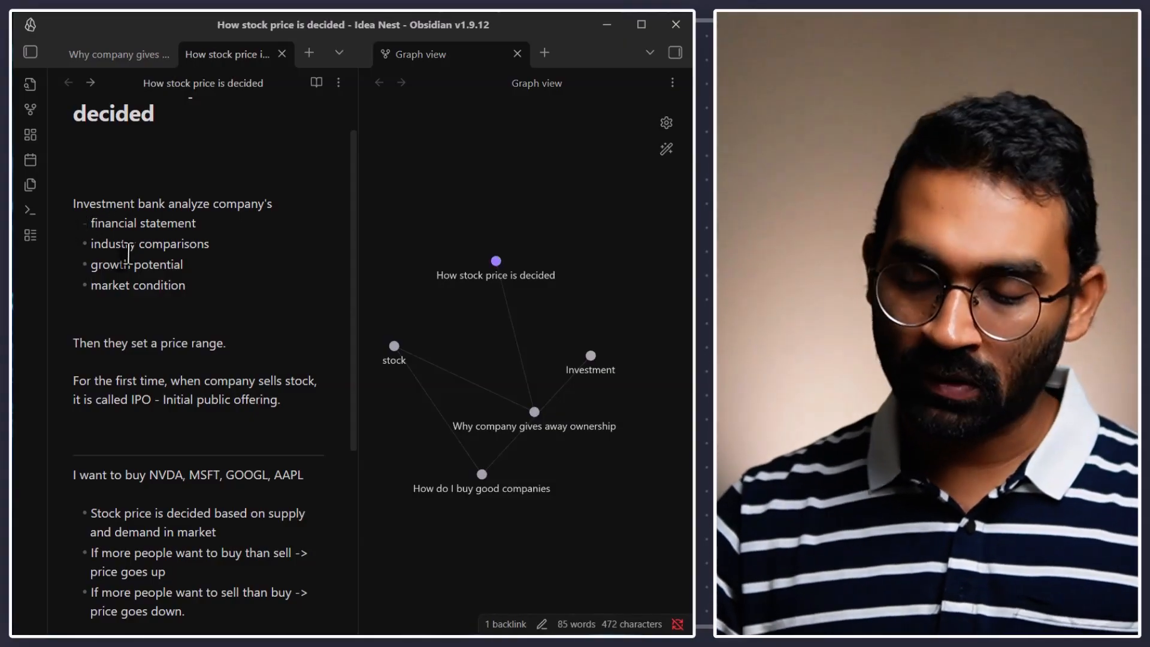
{"action": "type", "text": "[["}
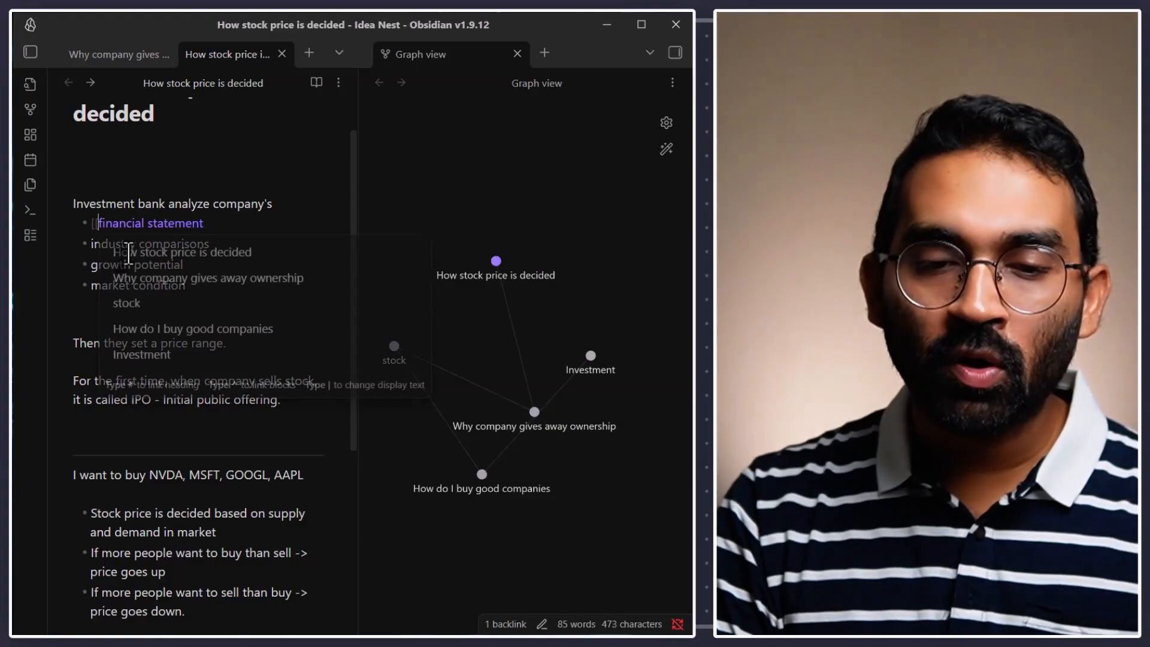
{"action": "left_click", "coordinate": [206, 223]}
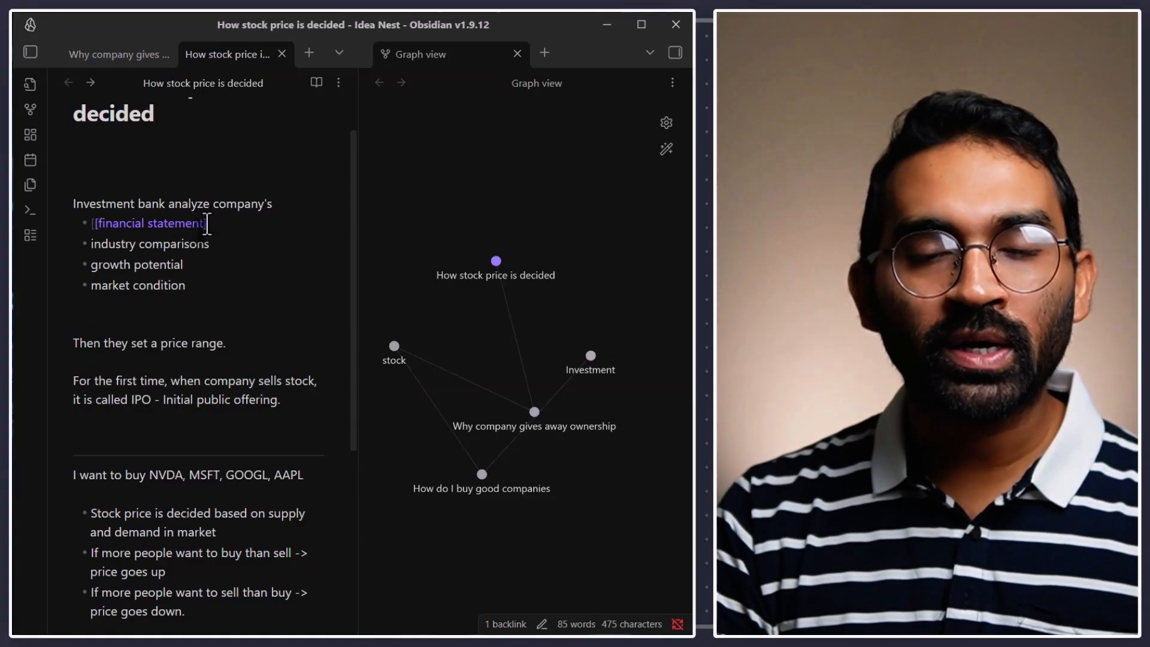
{"action": "type", "text": "]"}
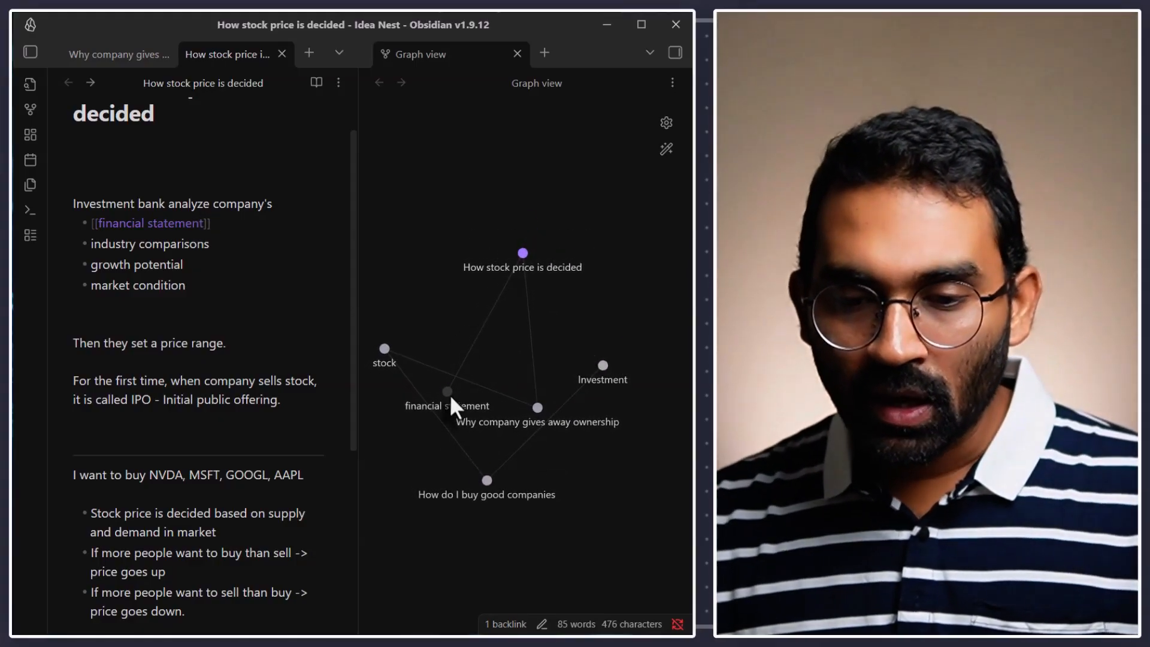
Move the financial statement node upward in the graph and check the file list for a matching note.
{"action": "left_click_drag", "start_coordinate": [451, 404], "coordinate": [444, 210]}
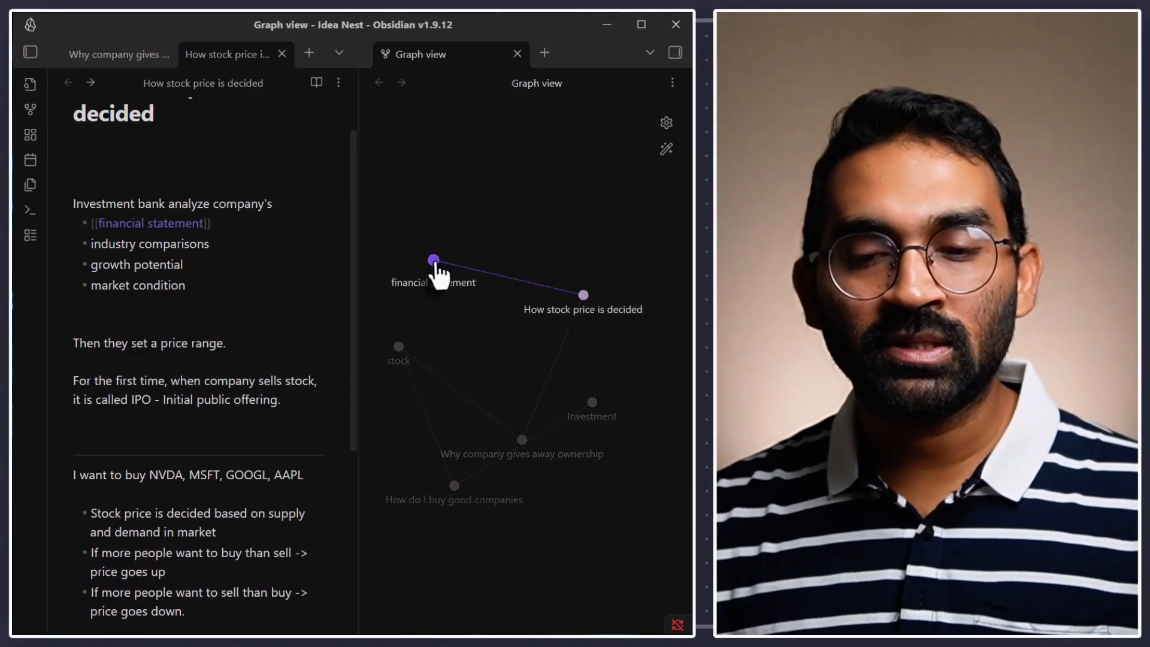
{"action": "left_click", "coordinate": [29, 51]}
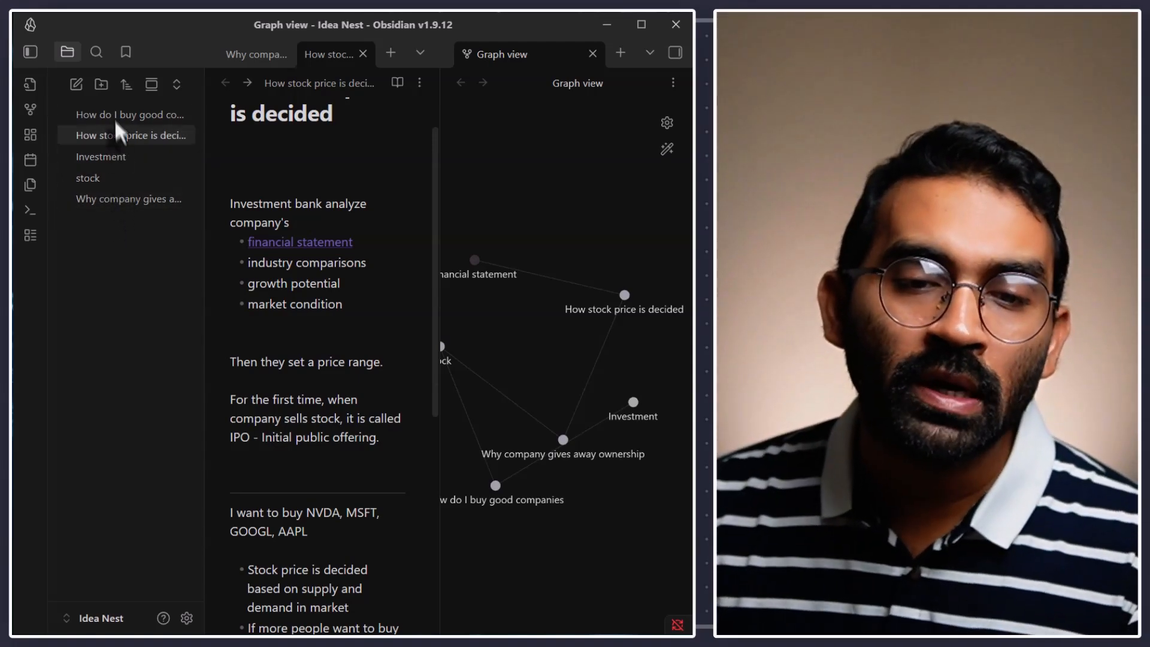
{"action": "left_click", "coordinate": [30, 52]}
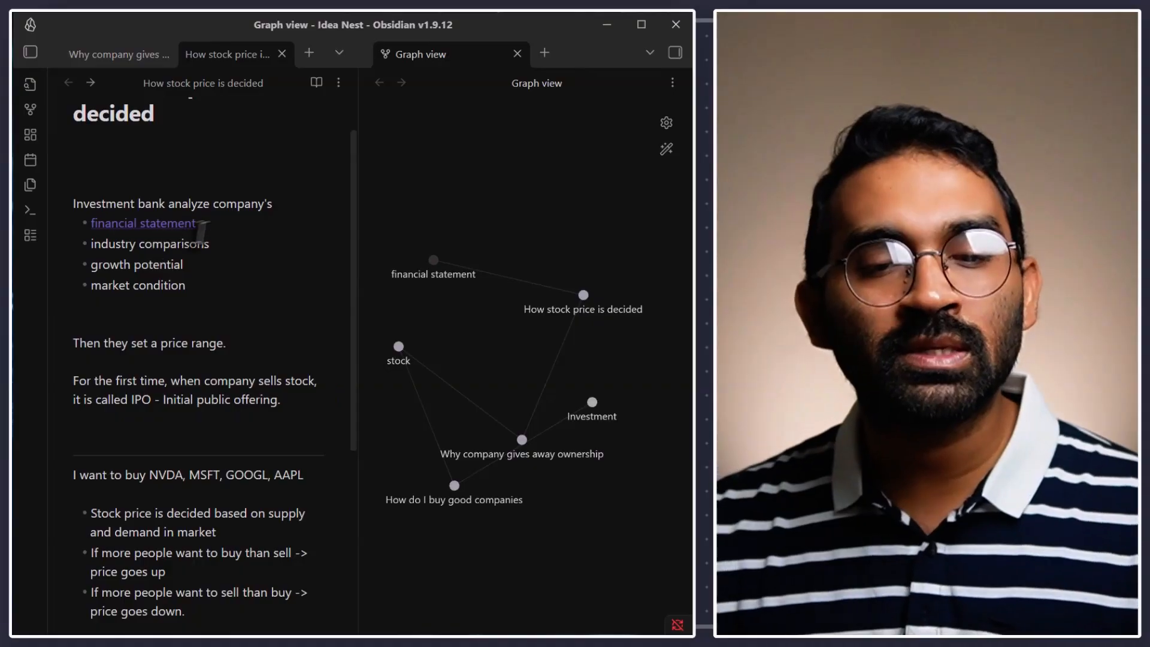
{"action": "left_click", "coordinate": [224, 221]}
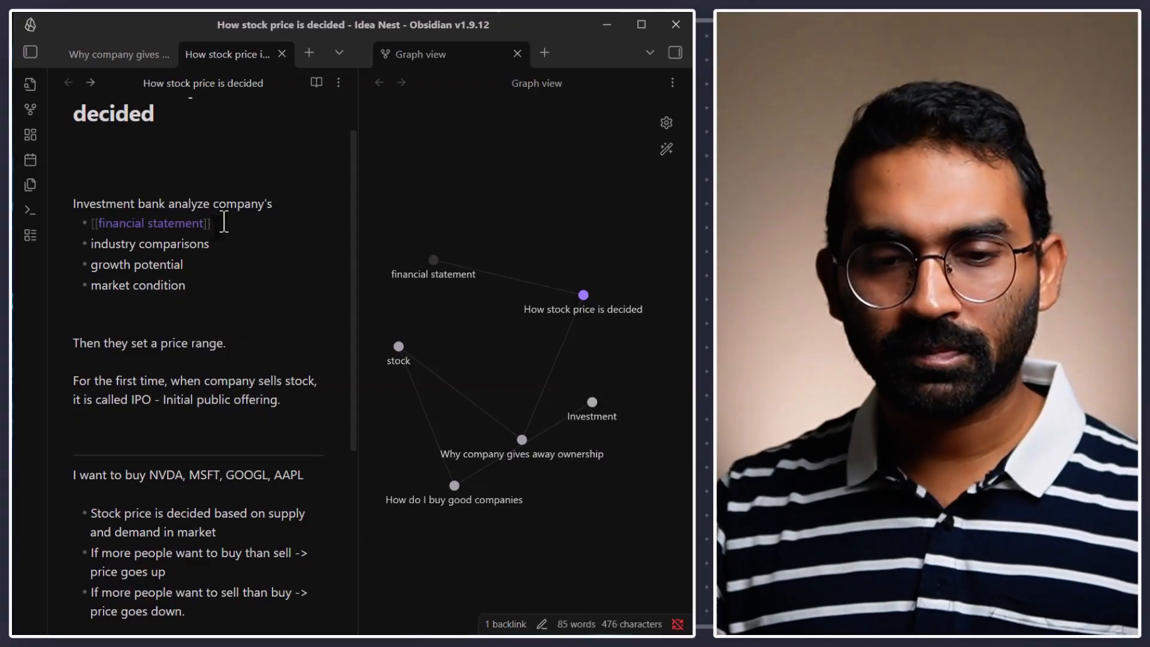
{"action": "left_click", "coordinate": [218, 266]}
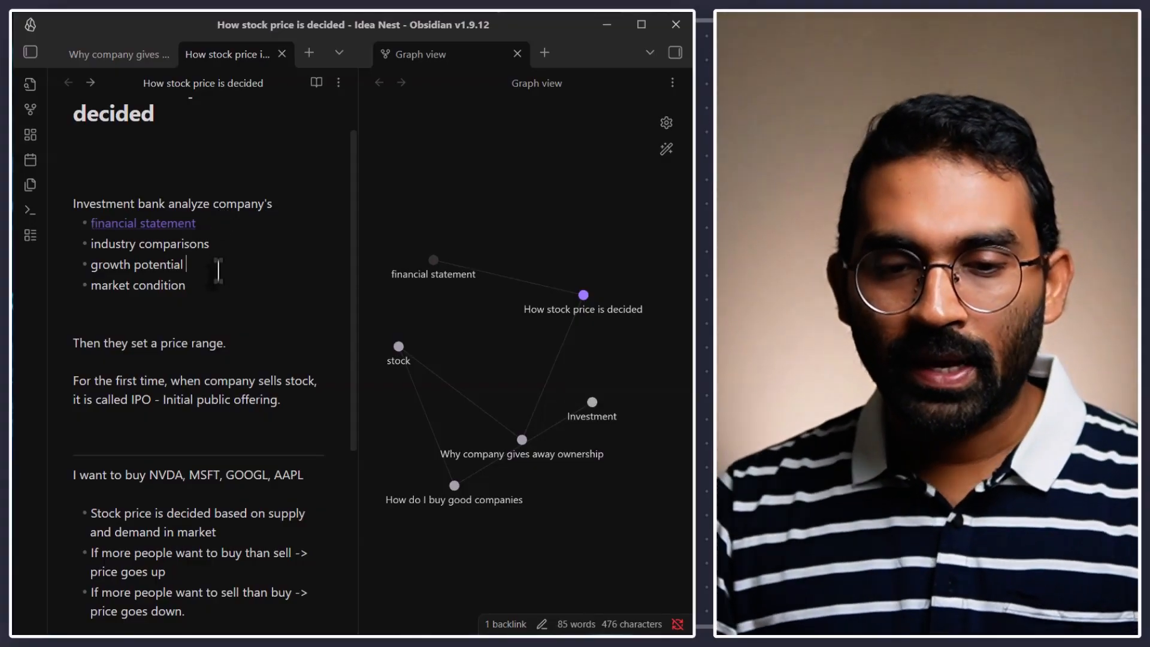
{"action": "scroll", "coordinate": [214, 335], "scroll_direction": "down", "scroll_amount": 1}
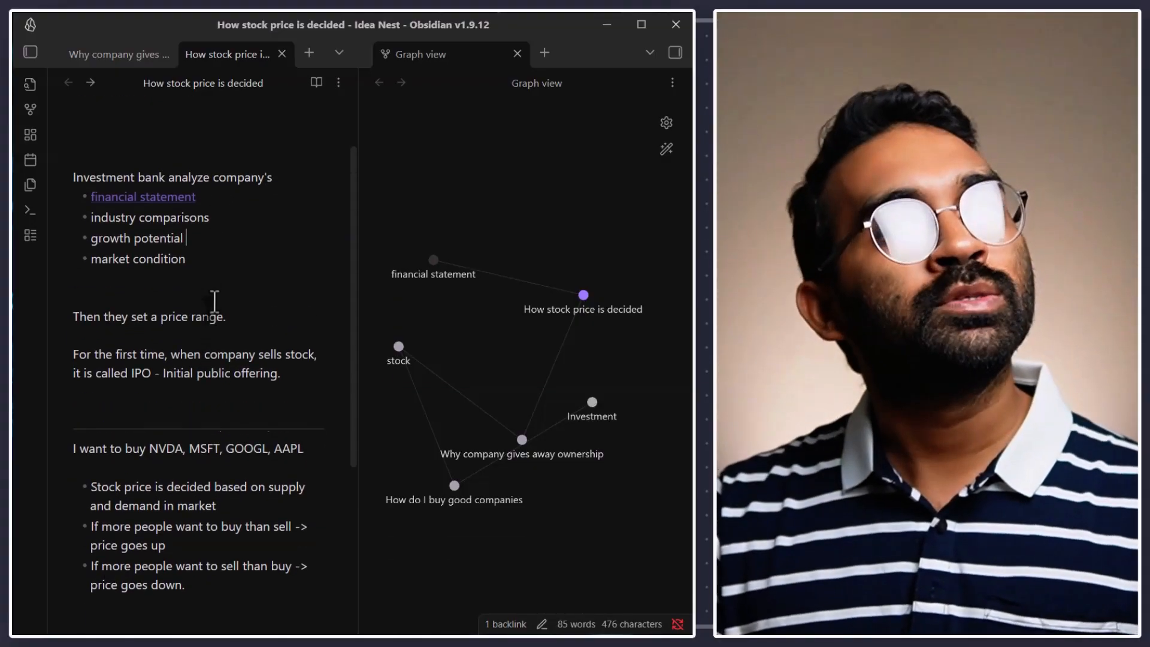
{"action": "scroll", "coordinate": [213, 293], "scroll_direction": "up", "scroll_amount": 1}
{"action": "left_click", "coordinate": [215, 359]}
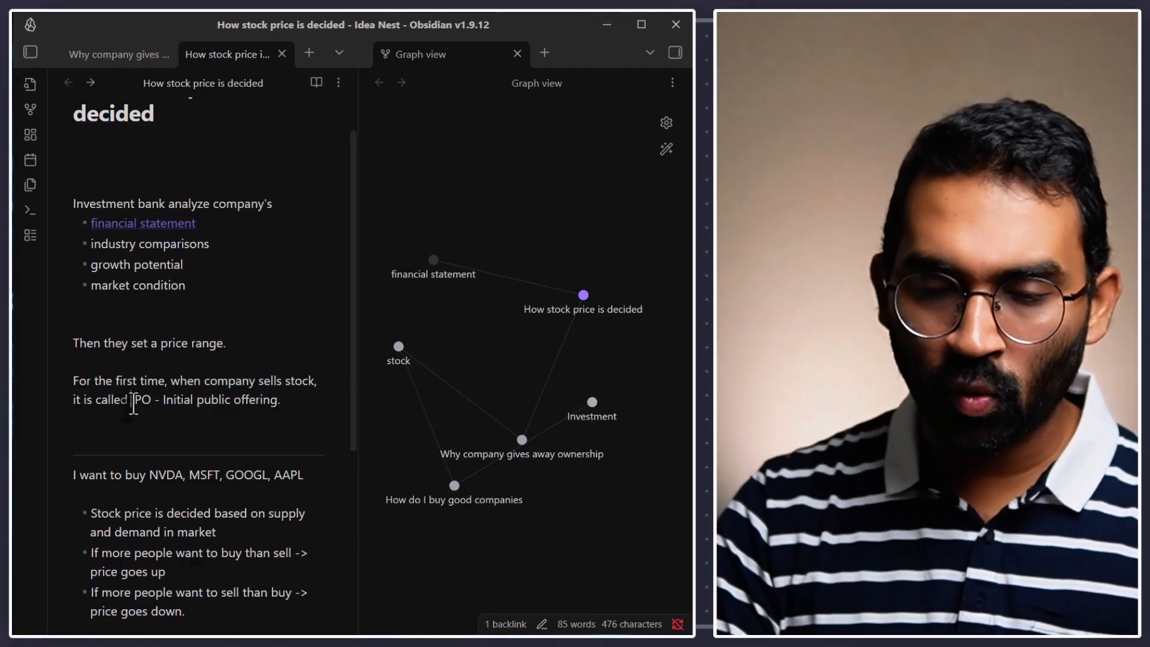
{"action": "left_click", "coordinate": [133, 404]}
{"action": "type", "text": "[["}
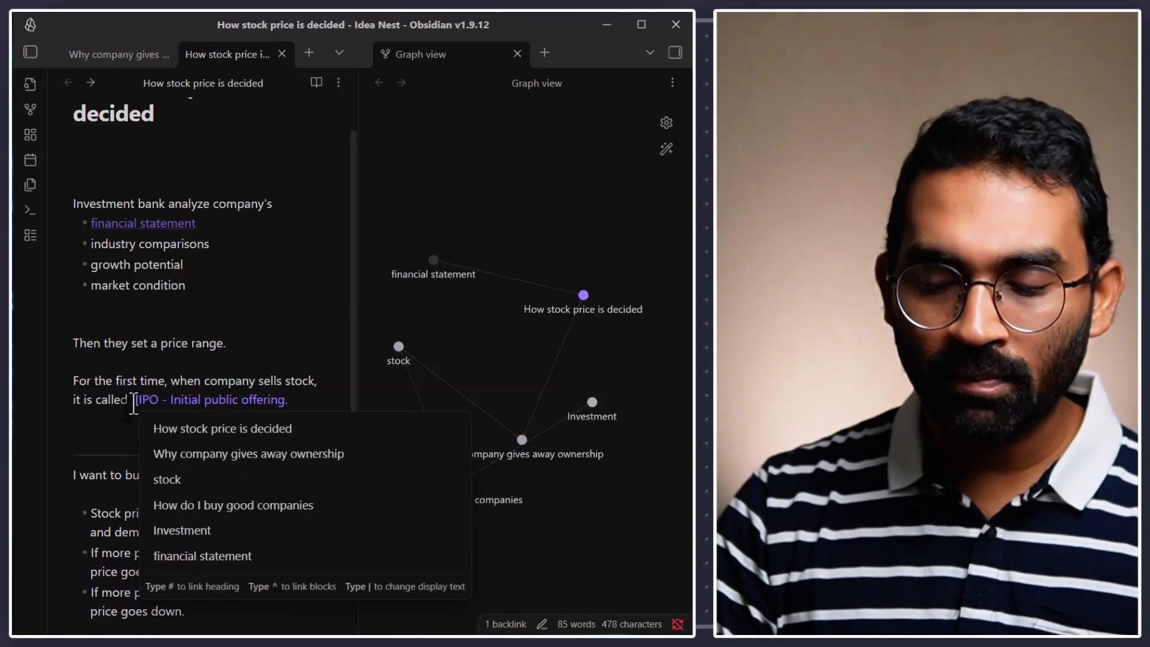
{"action": "key", "text": "BackSpace"}
{"action": "key", "text": "BackSpace"}
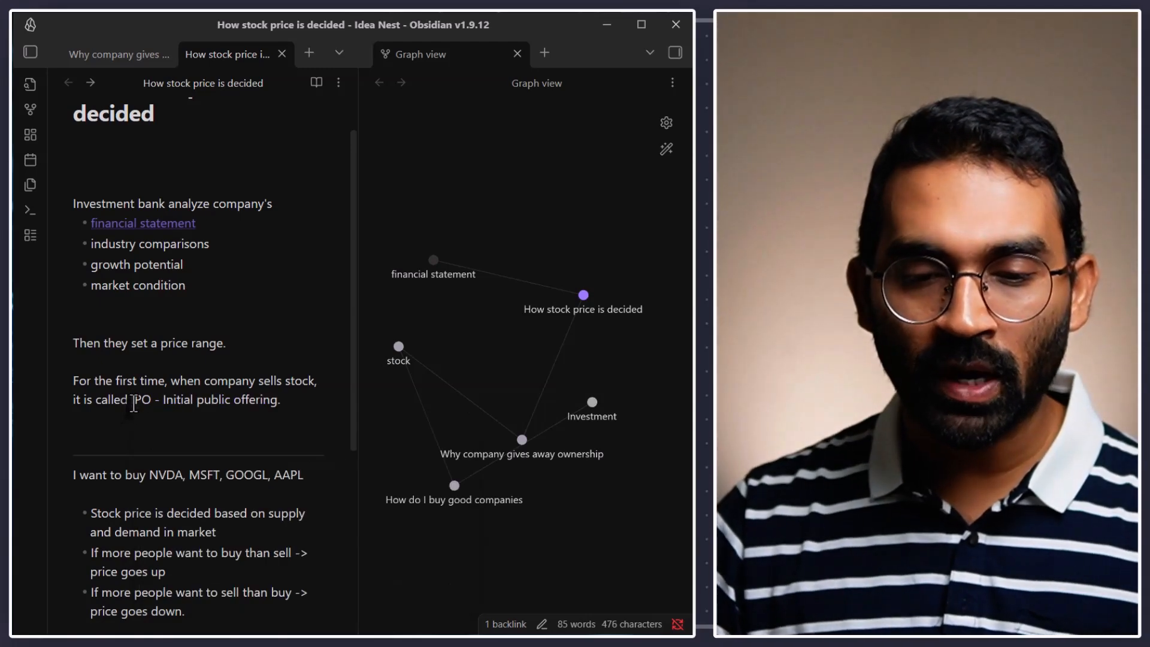
Turn only the word IPO in the initial public offering sentence into an internal link.
{"action": "double_click", "coordinate": [133, 403]}
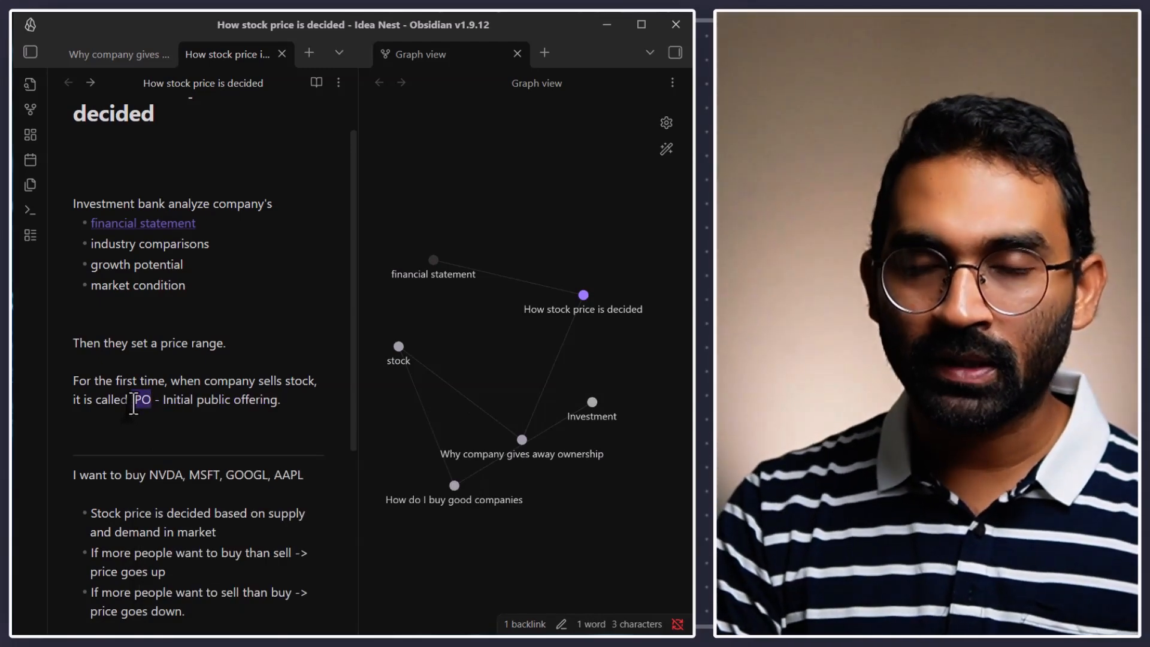
{"action": "type", "text": "[["}
{"action": "left_click", "coordinate": [138, 420]}
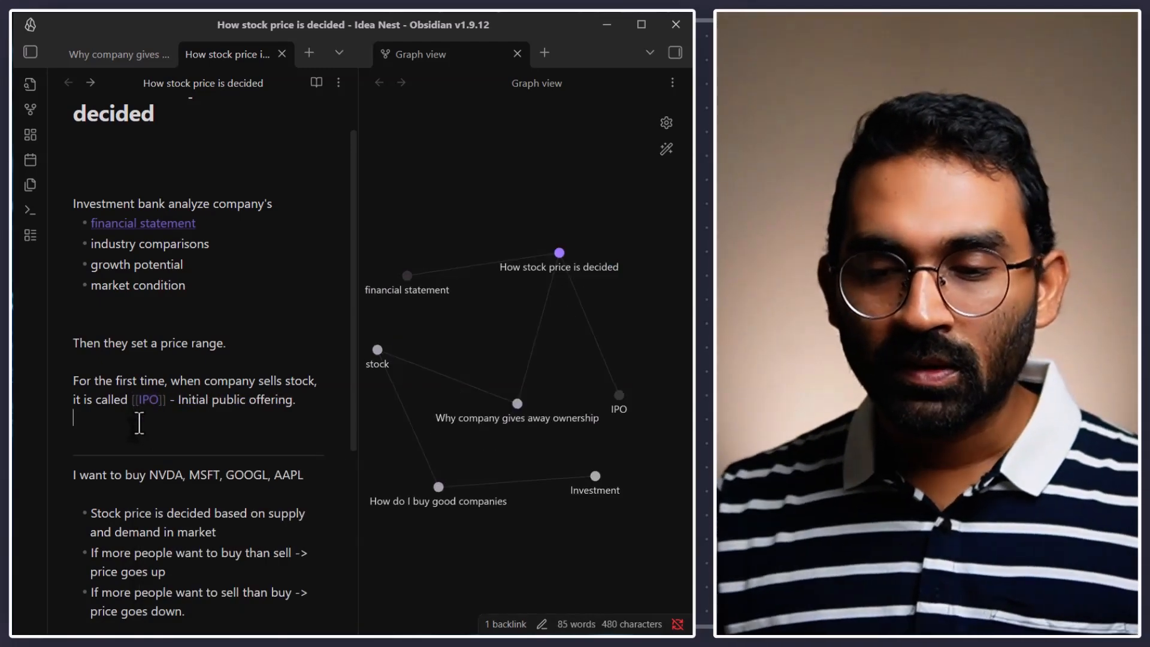
Move the IPO node upward in the graph and return to the How stock price is decided note.
{"action": "left_click_drag", "start_coordinate": [624, 400], "coordinate": [631, 341]}
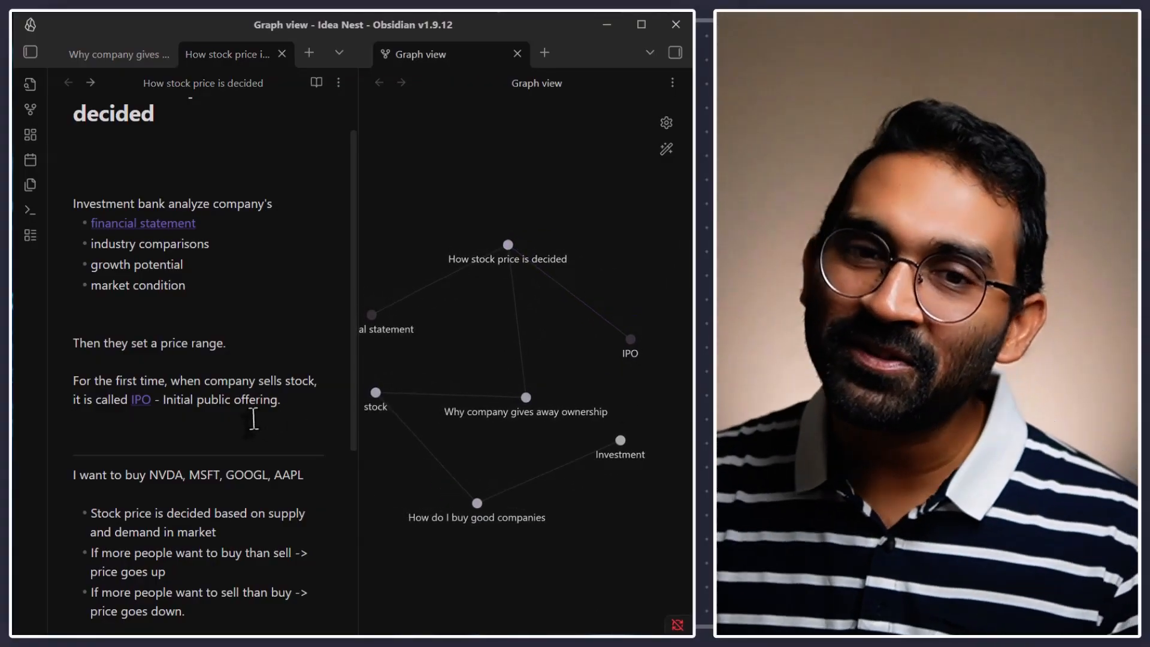
{"action": "left_click", "coordinate": [246, 426]}
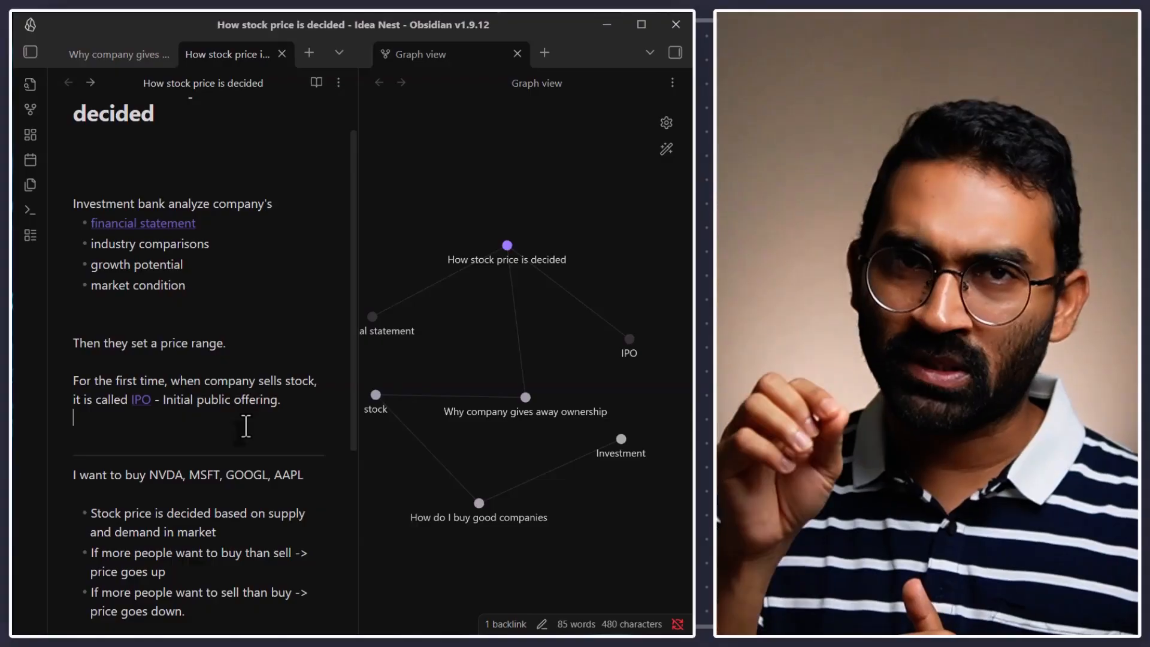
Review the How stock price is decided note, covering the investment bank section and the supply and demand bullets.
{"action": "scroll", "coordinate": [269, 362], "scroll_direction": "down", "scroll_amount": 2}
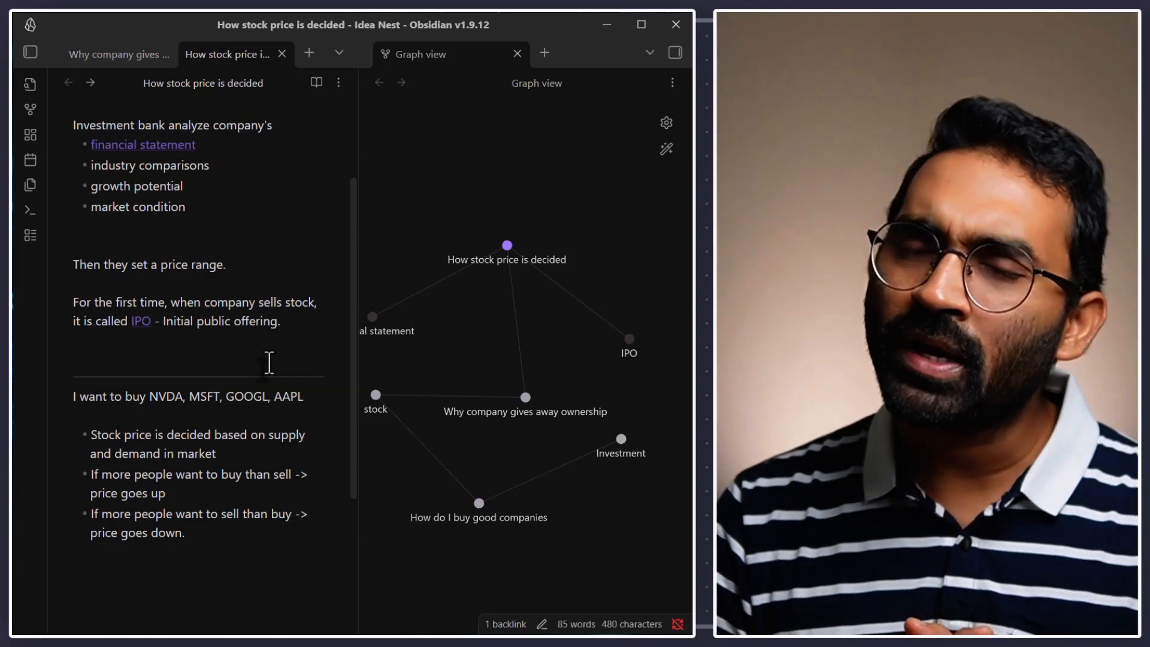
{"action": "scroll", "coordinate": [123, 339], "scroll_direction": "up", "scroll_amount": 2}
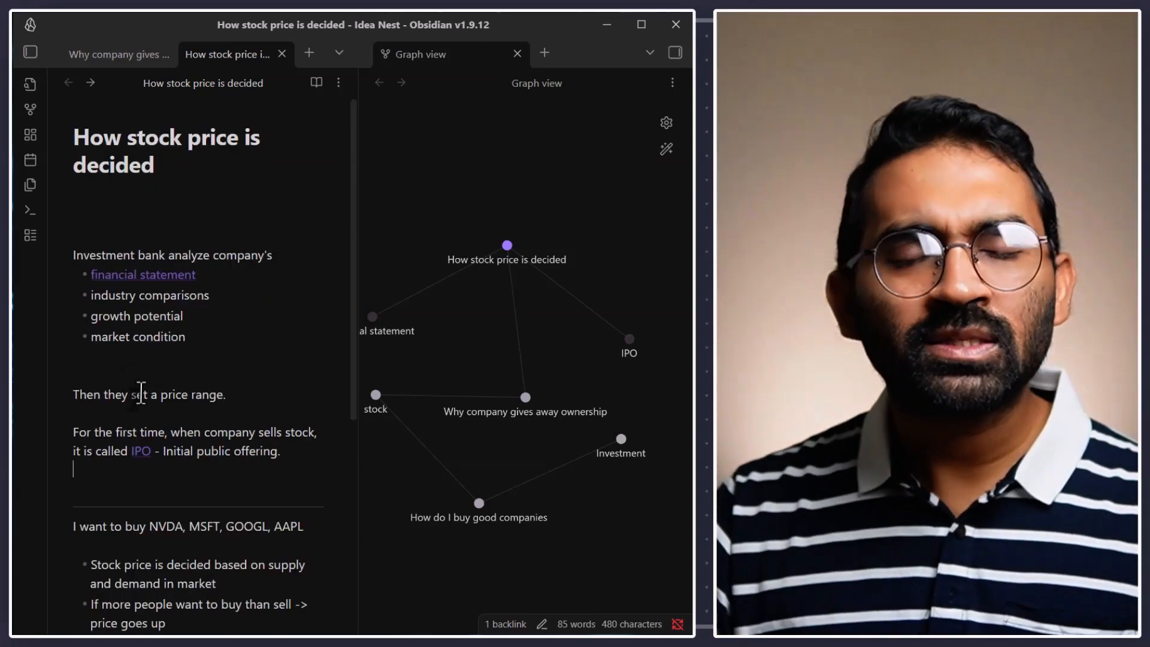
{"action": "left_click_drag", "start_coordinate": [108, 483], "coordinate": [99, 235]}
{"action": "scroll", "coordinate": [107, 311], "scroll_direction": "down", "scroll_amount": 2}
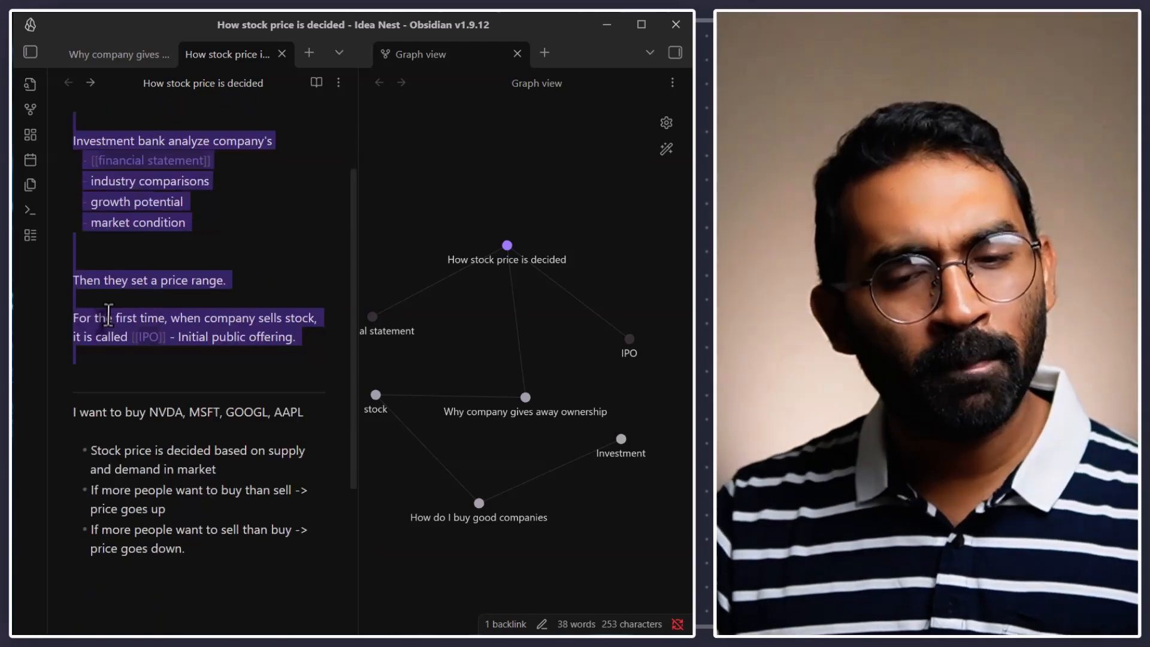
{"action": "left_click", "coordinate": [110, 333]}
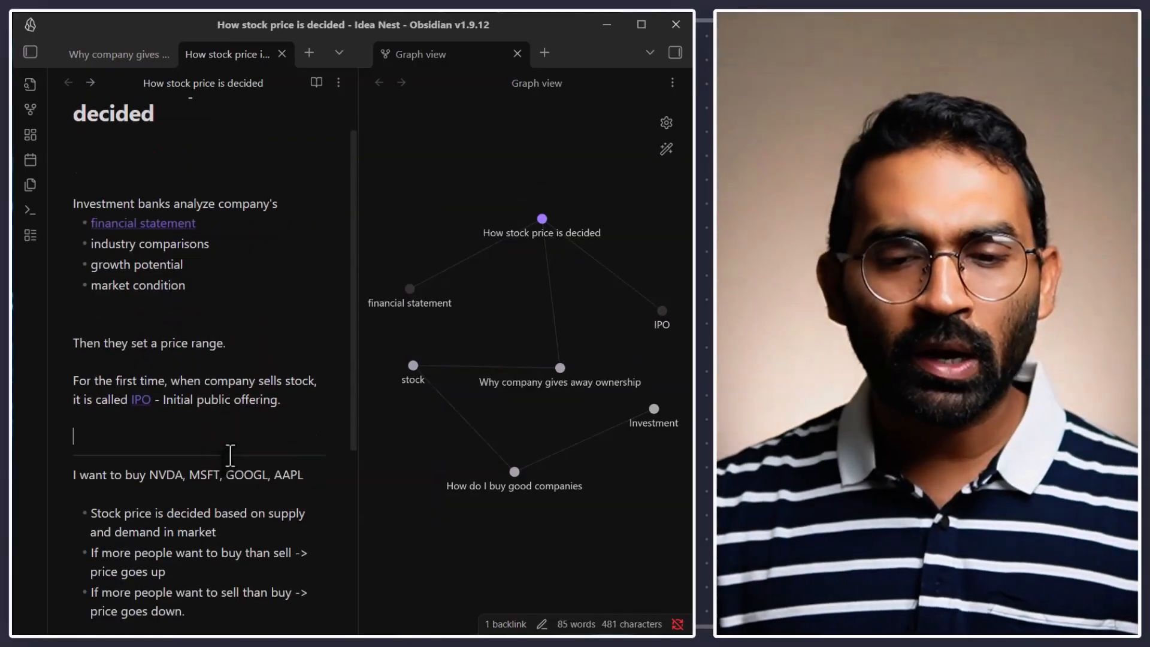
{"action": "scroll", "coordinate": [228, 453], "scroll_direction": "down", "scroll_amount": 2}
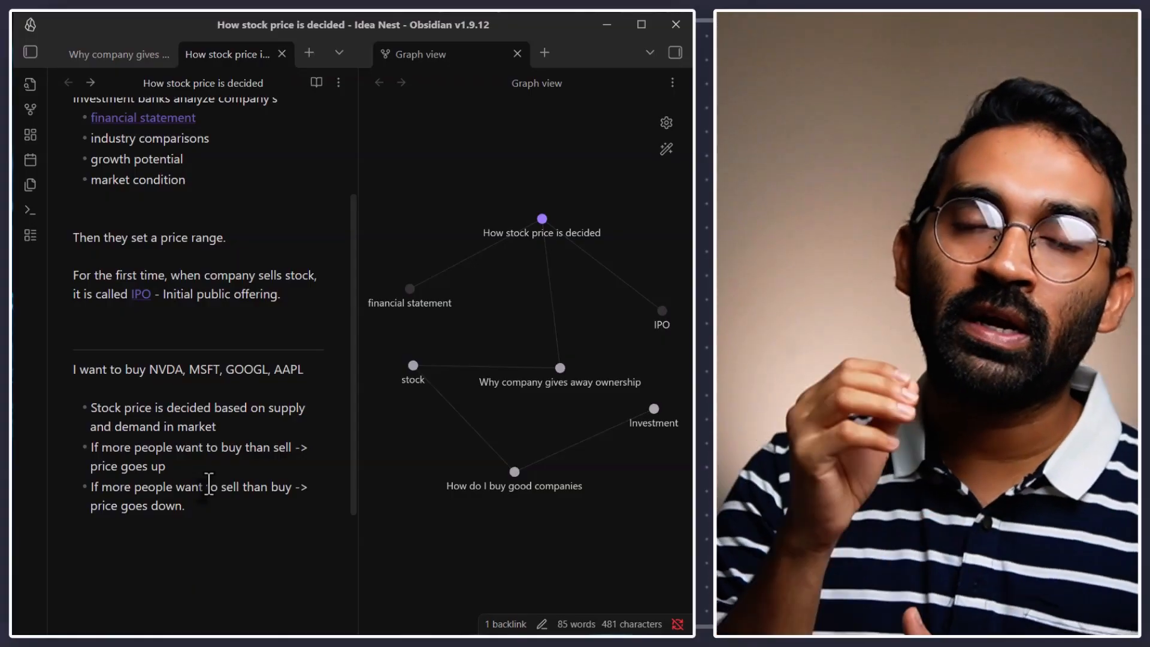
{"action": "scroll", "coordinate": [204, 347], "scroll_direction": "up", "scroll_amount": 3}
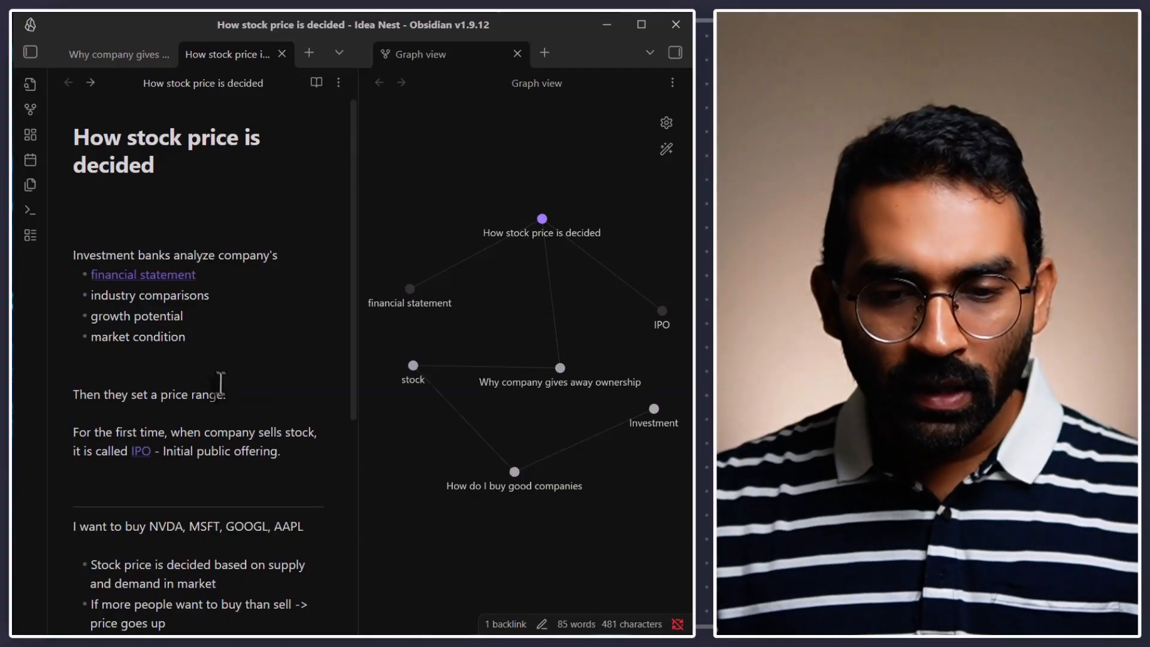
Turn NVDA, MSFT, GOOGL and AAPL in the "I want to buy" line into separate internal links.
{"action": "scroll", "coordinate": [228, 470], "scroll_direction": "down", "scroll_amount": 2}
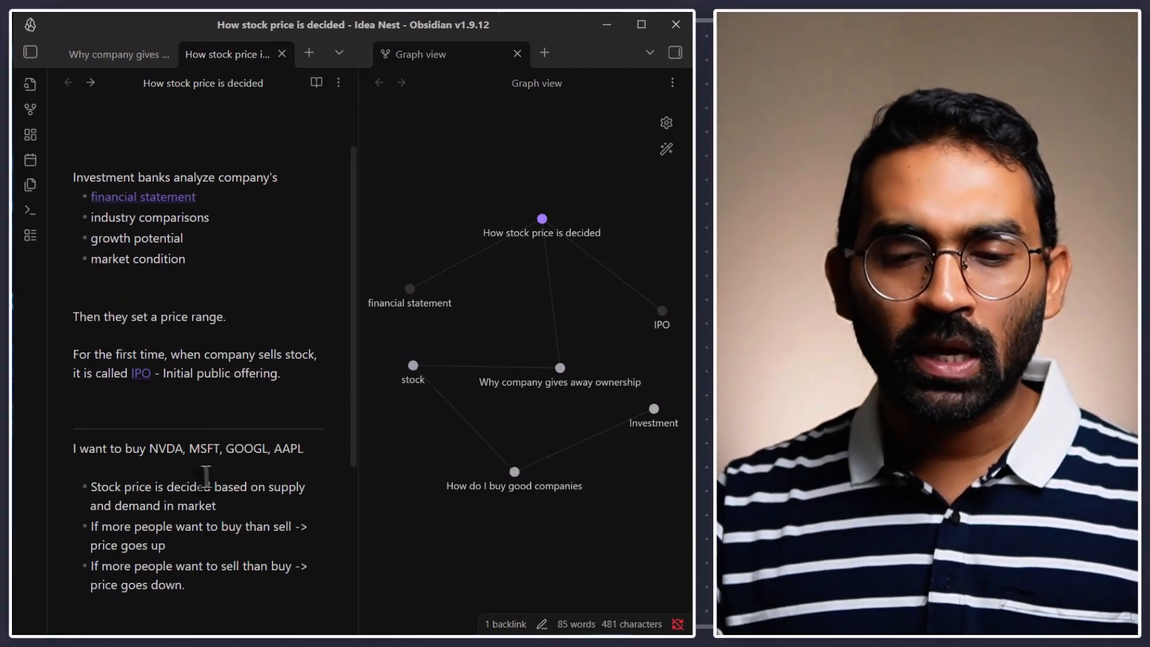
{"action": "double_click", "coordinate": [163, 449]}
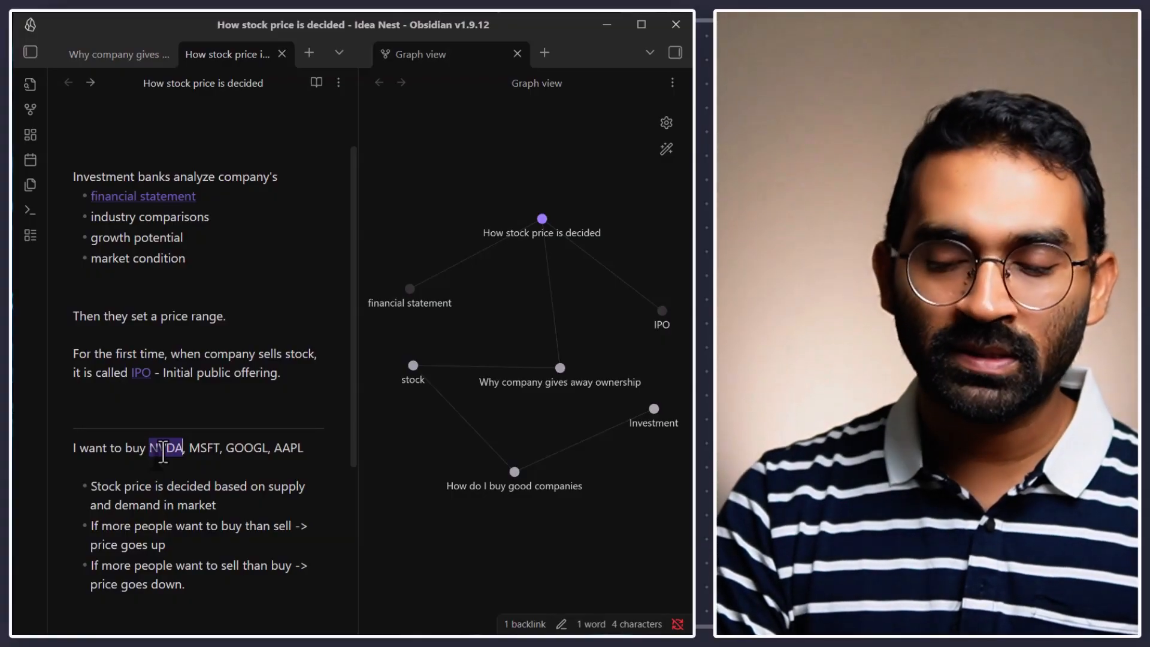
{"action": "type", "text": "[["}
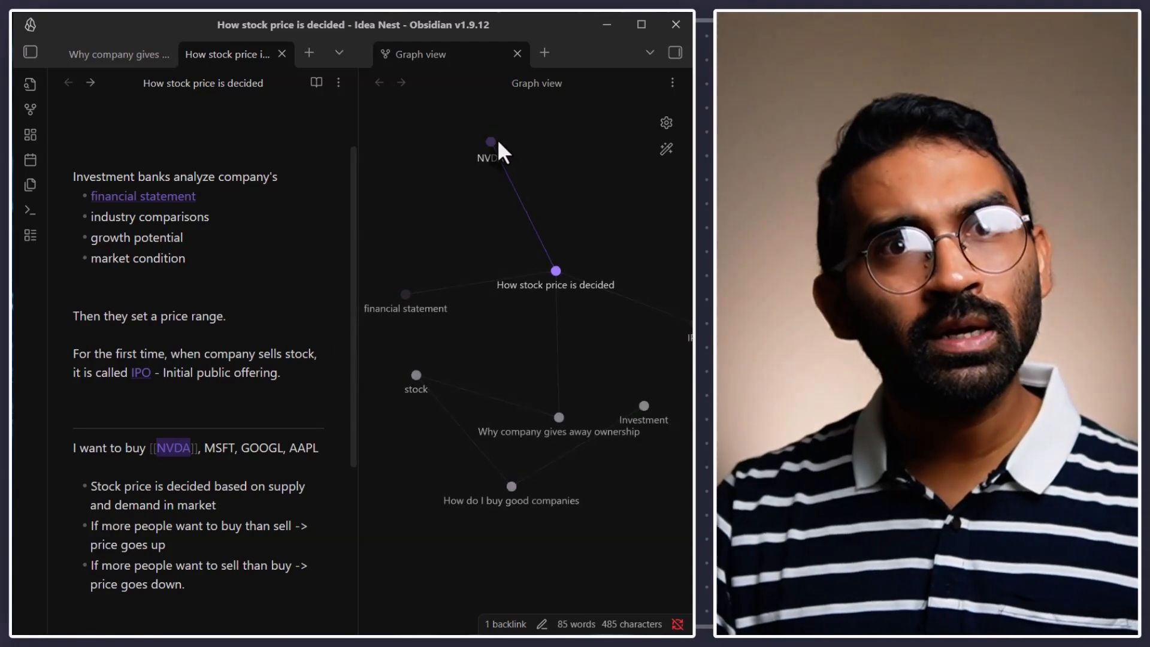
{"action": "double_click", "coordinate": [210, 448]}
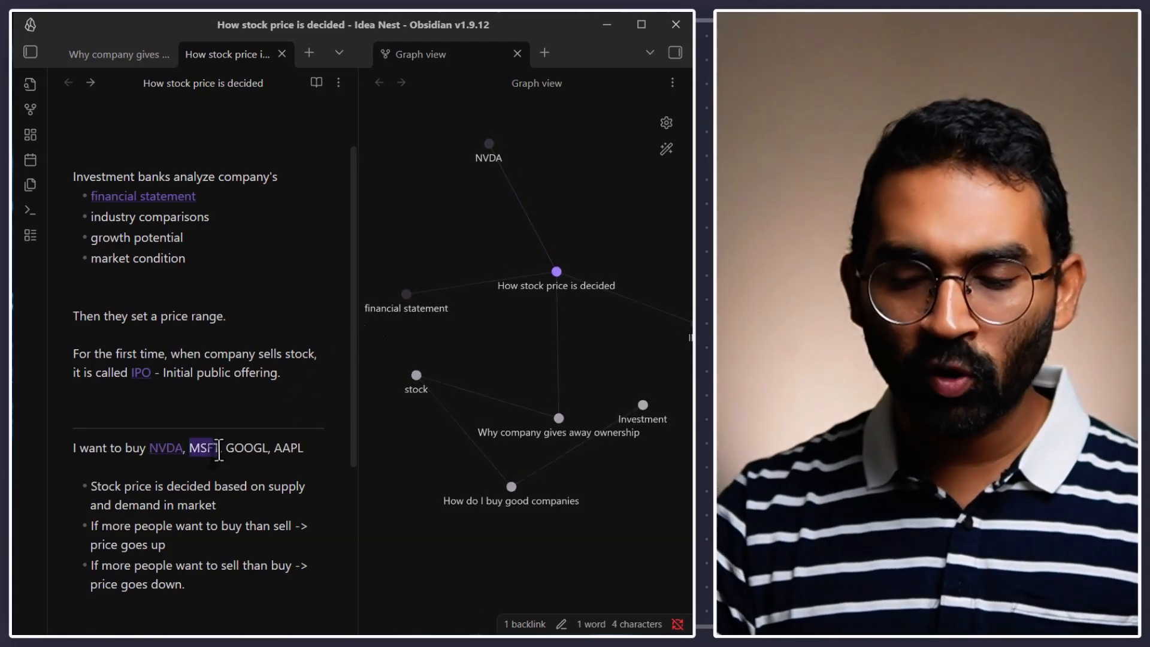
{"action": "type", "text": "[["}
{"action": "double_click", "coordinate": [254, 448]}
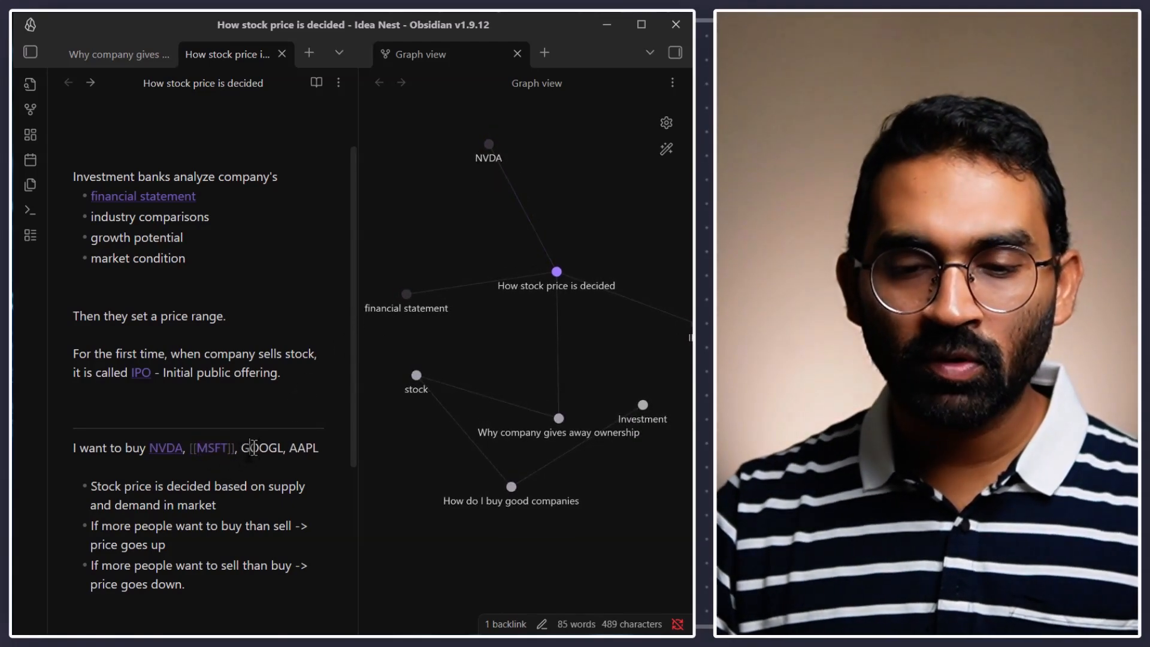
{"action": "type", "text": "[["}
{"action": "double_click", "coordinate": [301, 448]}
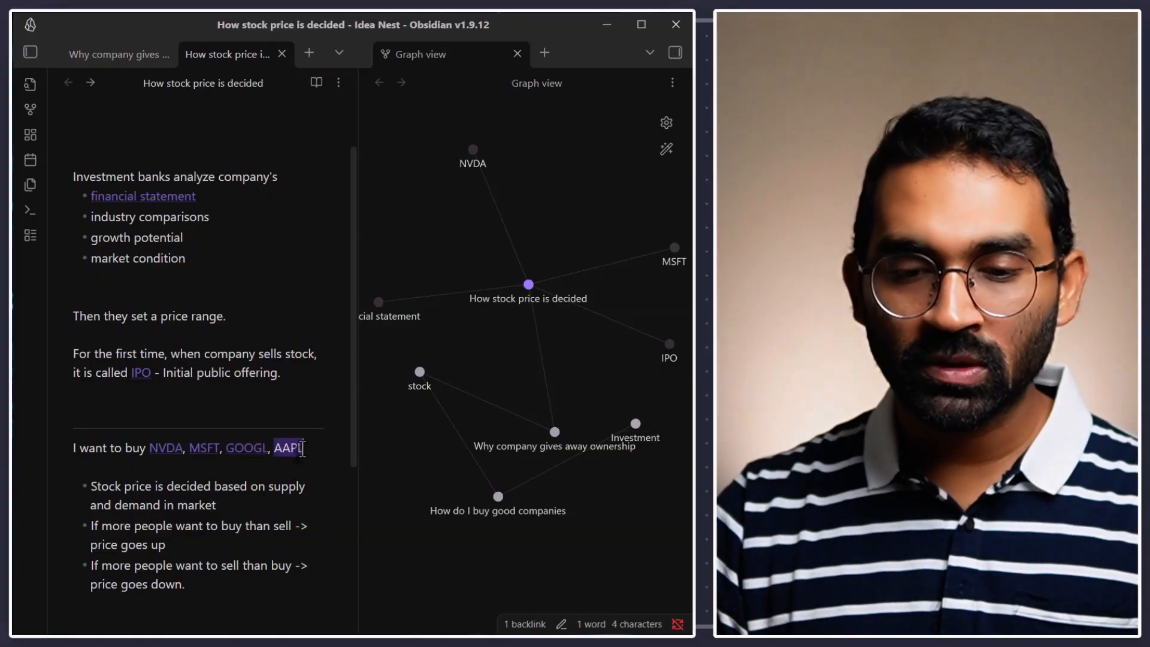
{"action": "type", "text": "[["}
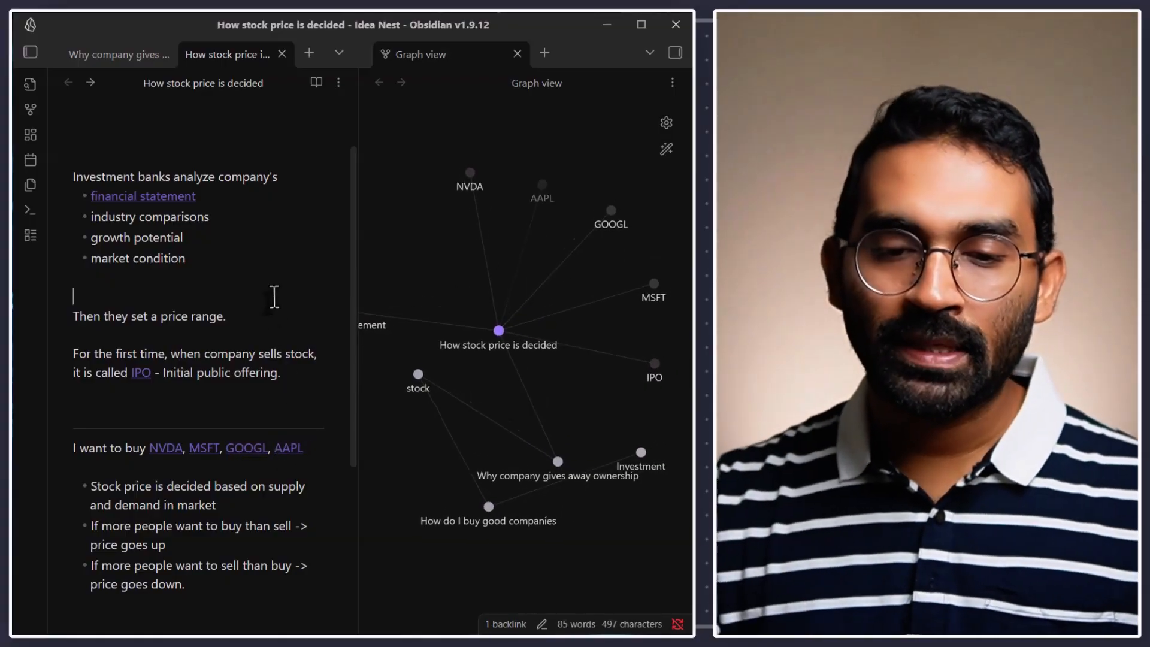
{"action": "left_click", "coordinate": [274, 296]}
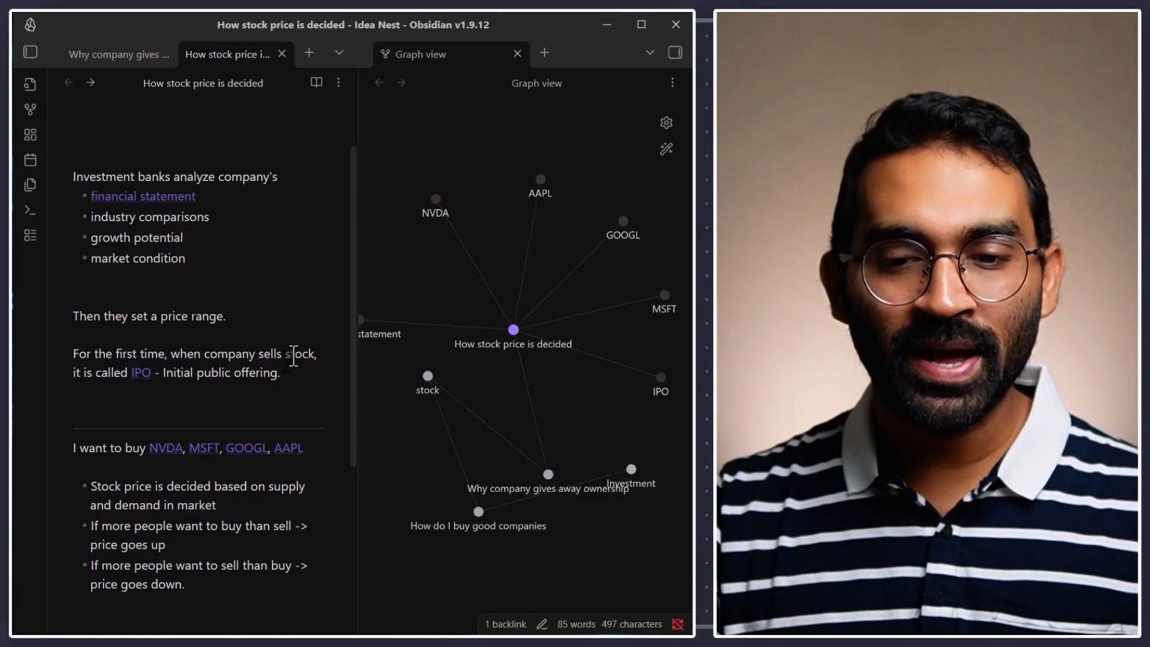
Turn the word stock in the sentence about a company's first sale into an internal link.
{"action": "double_click", "coordinate": [294, 354]}
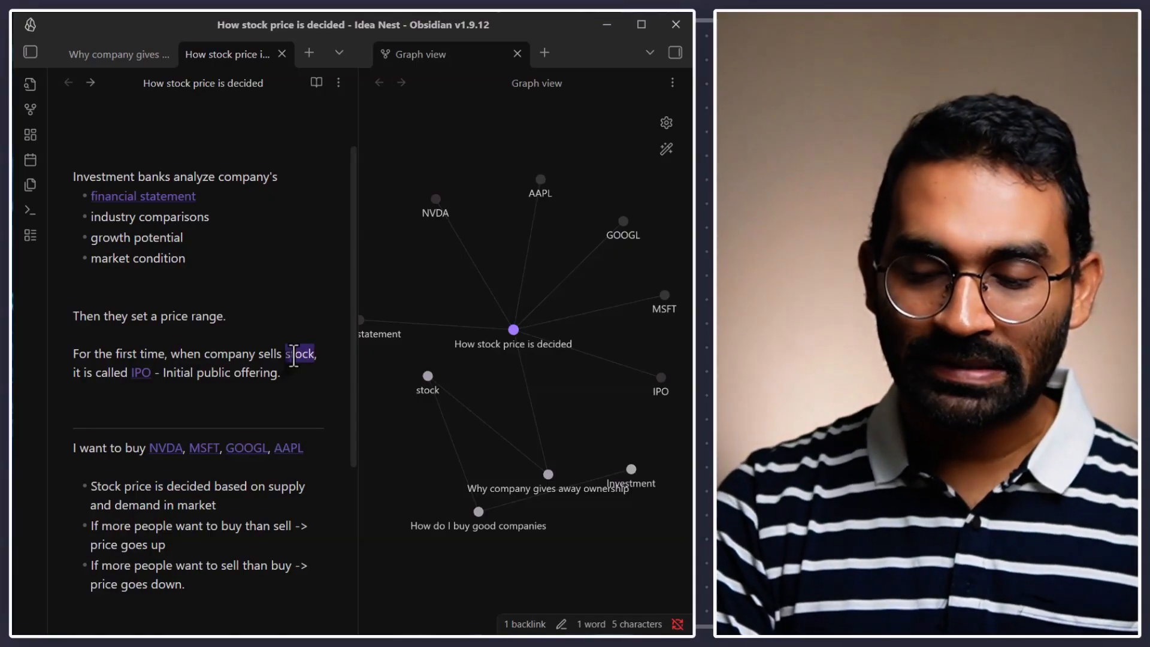
{"action": "type", "text": "[["}
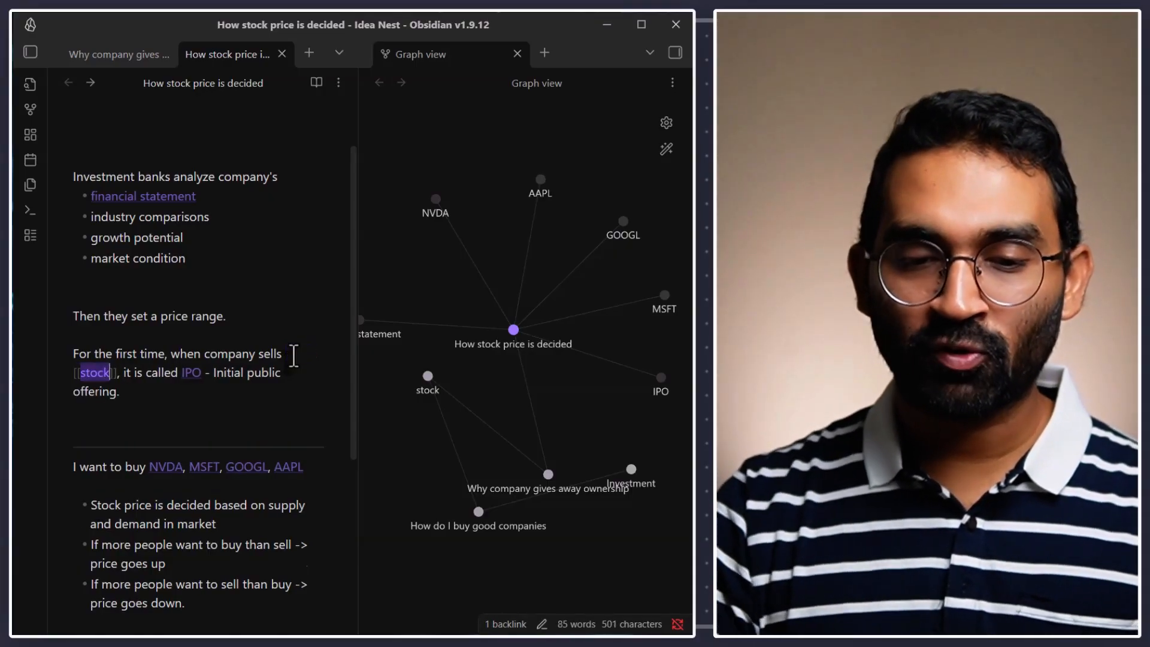
{"action": "left_click", "coordinate": [219, 409]}
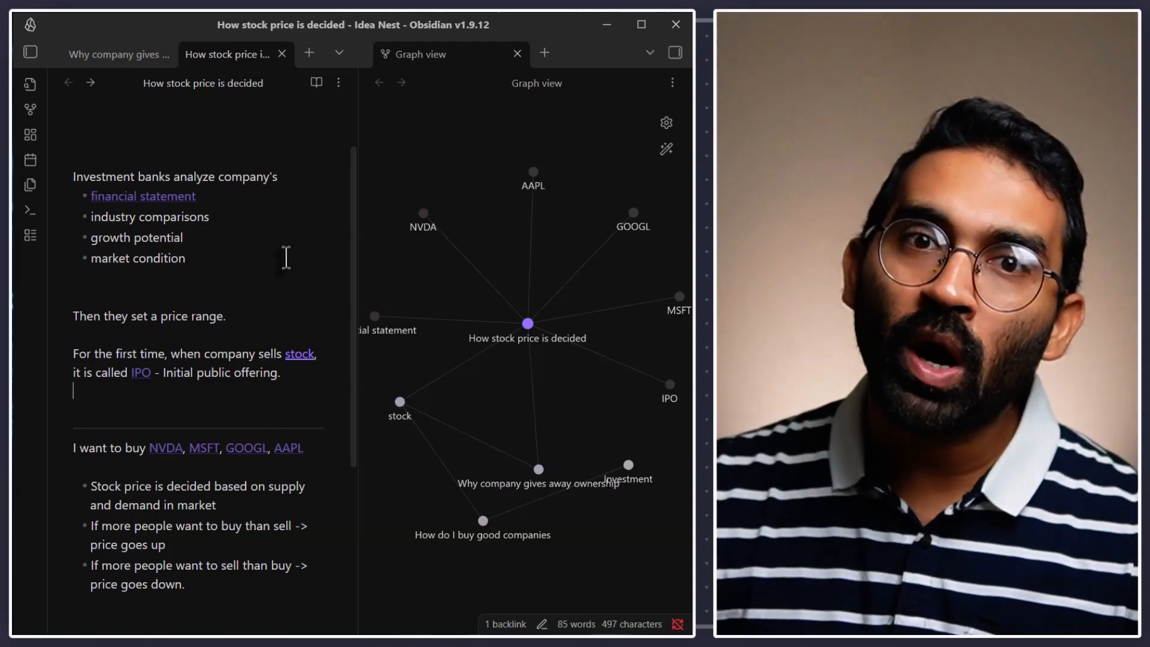
Create a note titled "How to select stock" in the vault and shift its node slightly in the graph.
{"action": "mouse_move", "coordinate": [299, 365]}
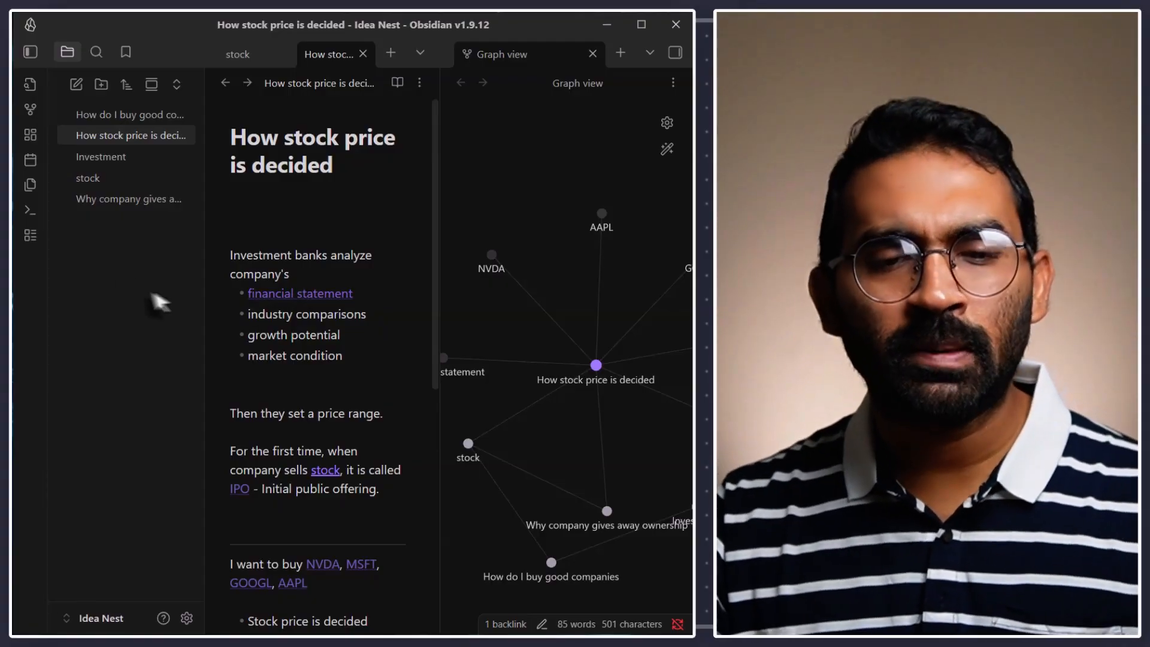
{"action": "right_click", "coordinate": [113, 260]}
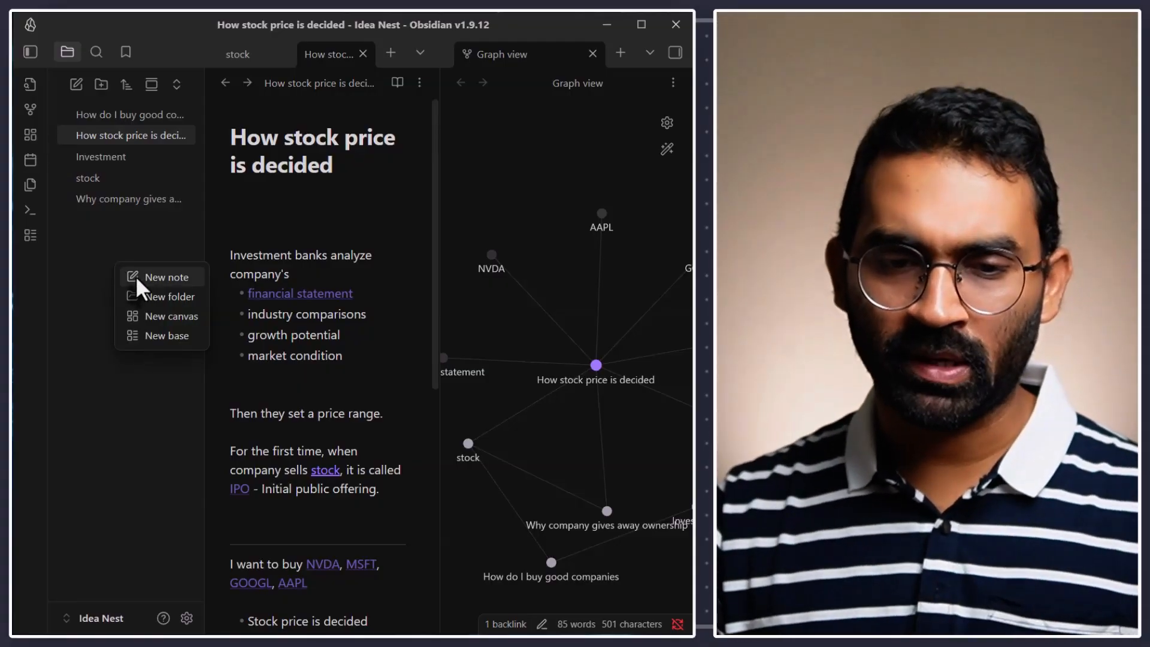
{"action": "left_click", "coordinate": [136, 276]}
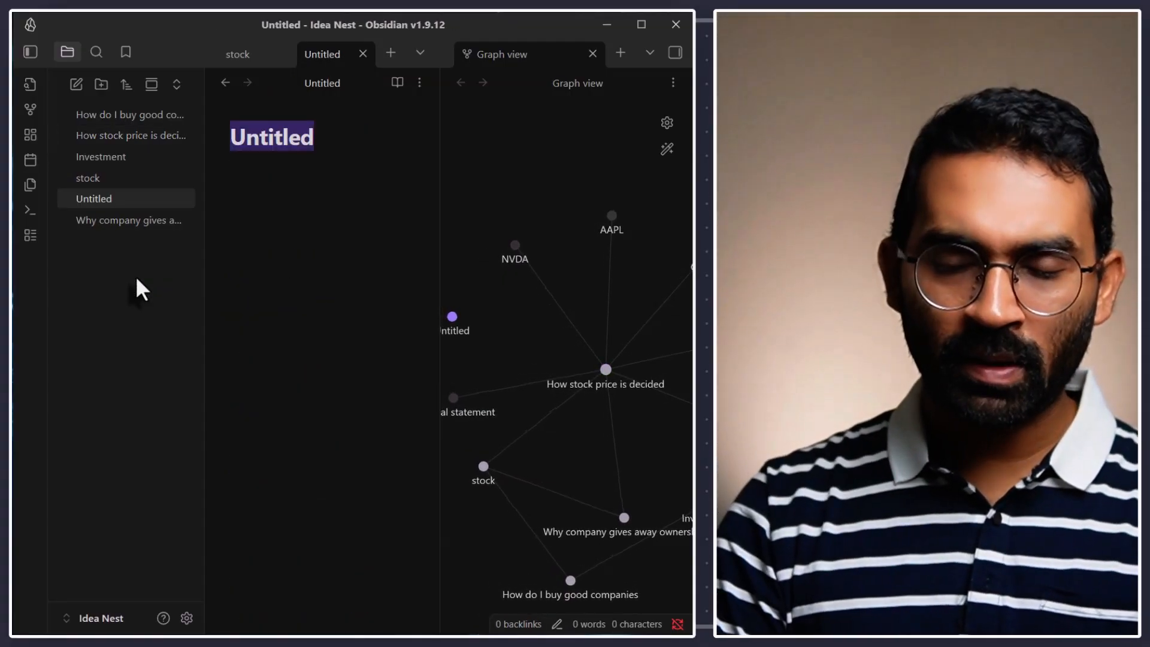
{"action": "type", "text": "How to "}
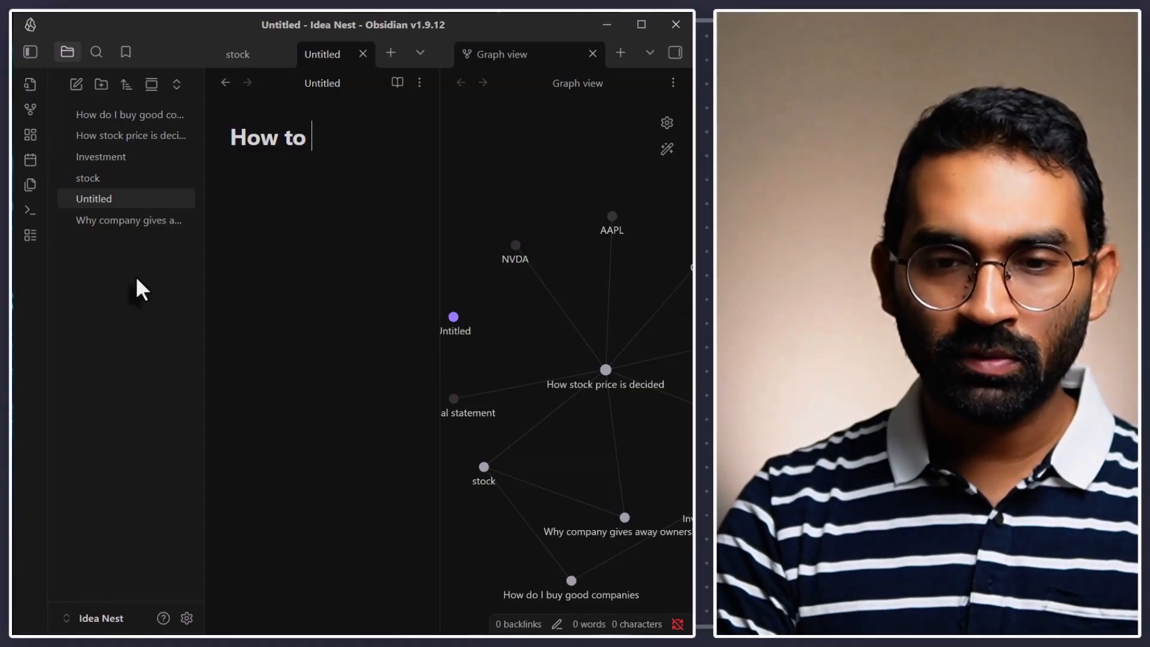
{"action": "type", "text": "select stock"}
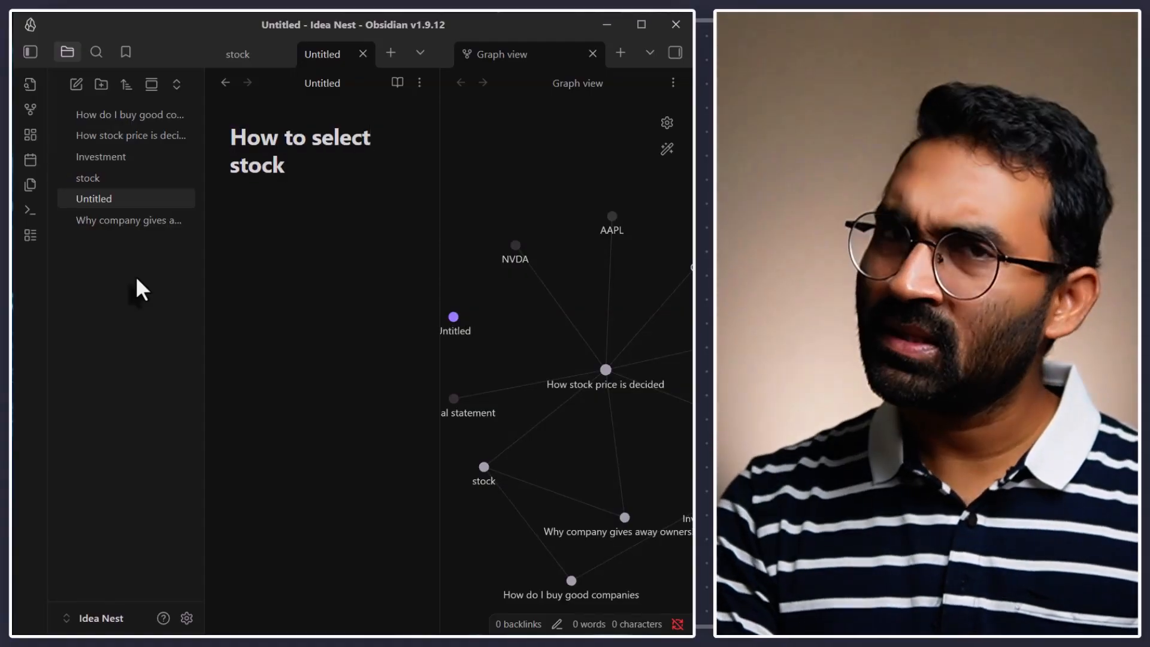
{"action": "key", "text": "Return"}
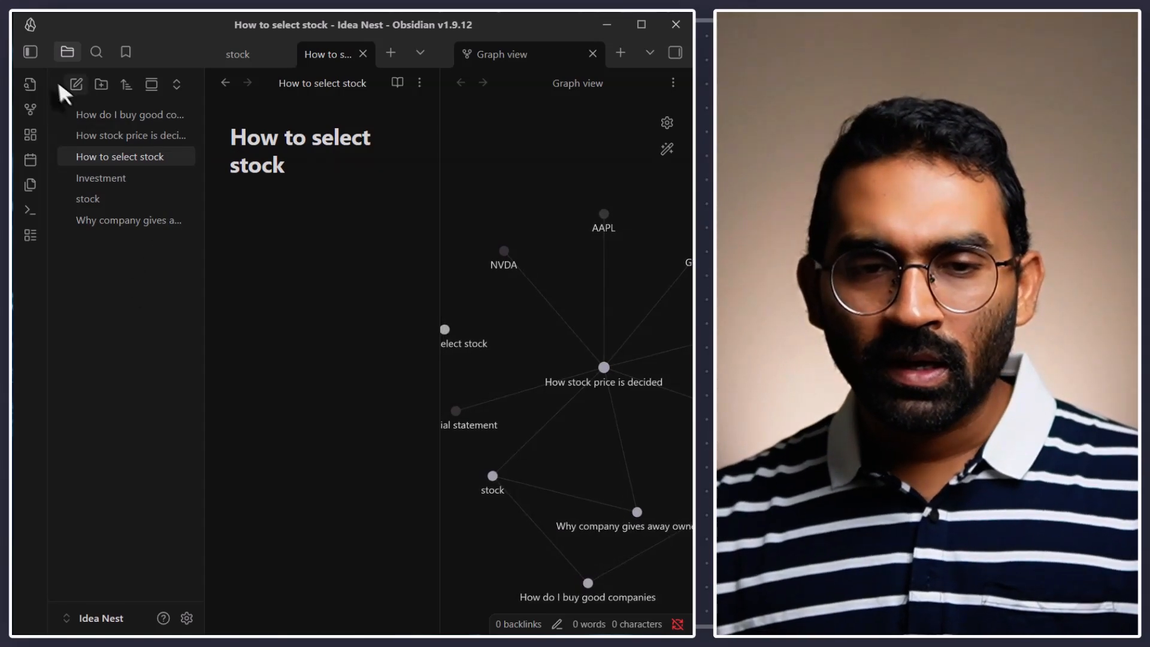
{"action": "left_click", "coordinate": [30, 54]}
{"action": "left_click_drag", "start_coordinate": [405, 338], "coordinate": [429, 336]}
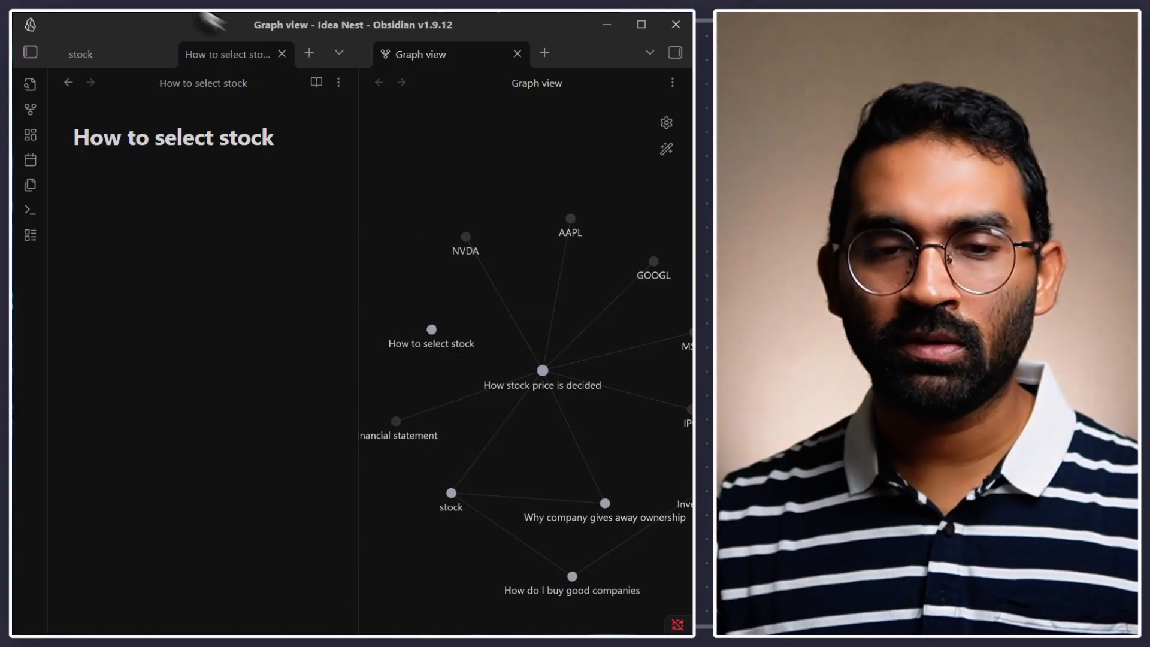
Open the stock note and browse the link suggestions below the "Why company gives away ownership" link.
{"action": "left_click", "coordinate": [120, 58]}
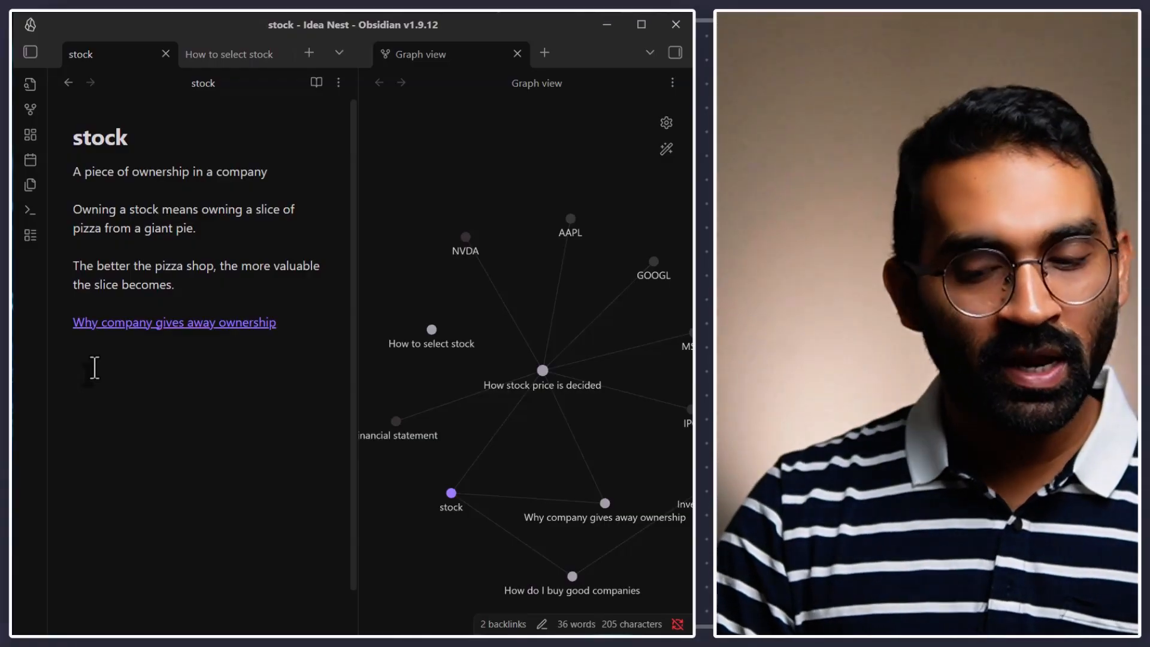
{"action": "type", "text": "[["}
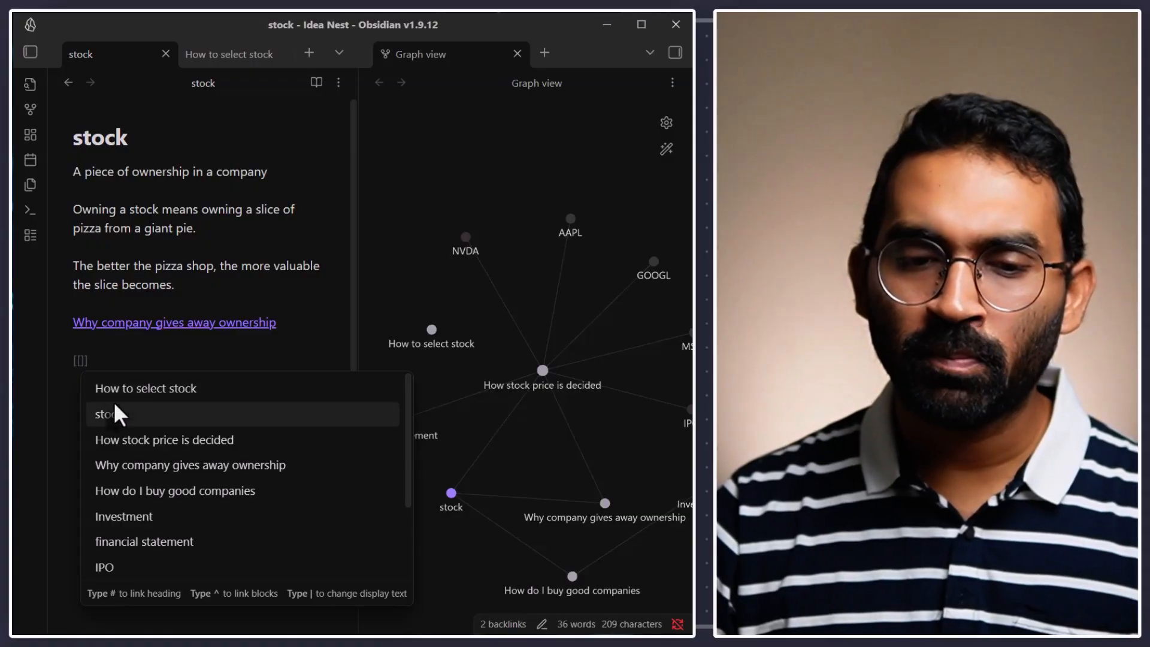
{"action": "scroll", "coordinate": [116, 420], "scroll_direction": "down", "scroll_amount": 2}
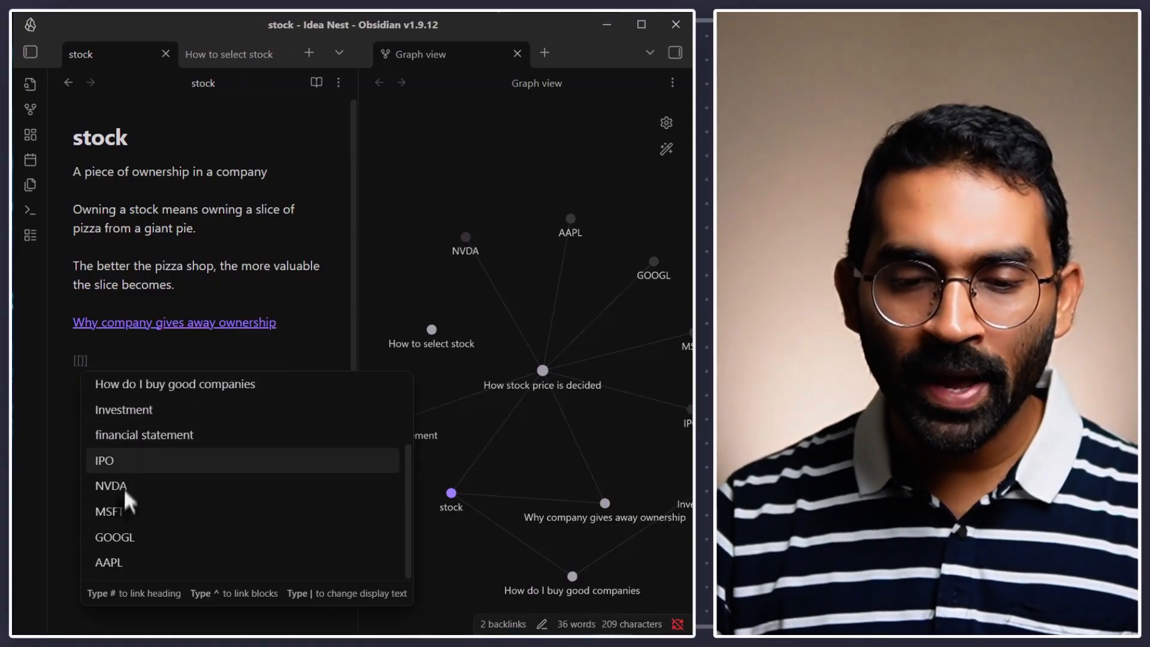
{"action": "scroll", "coordinate": [129, 554], "scroll_direction": "up", "scroll_amount": 2}
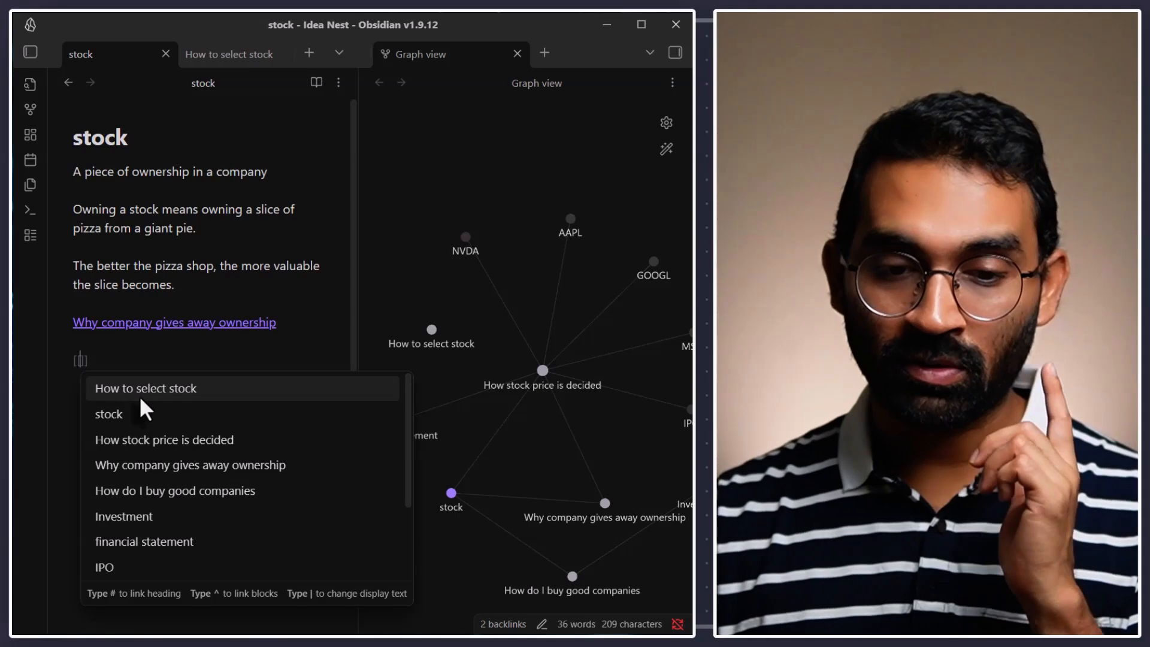
Show the vault's file list and remove the empty link brackets from the end of the stock note.
{"action": "left_click", "coordinate": [32, 57]}
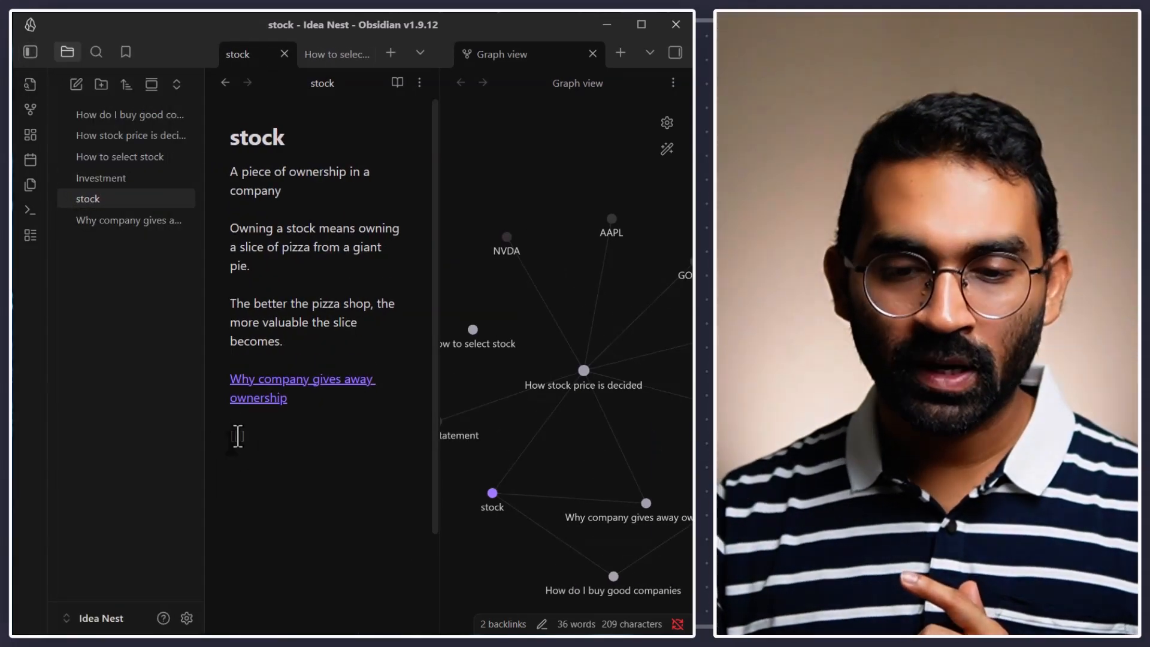
{"action": "key", "text": "BackSpace"}
{"action": "key", "text": "BackSpace"}
{"action": "key", "text": "BackSpace"}
{"action": "key", "text": "BackSpace"}
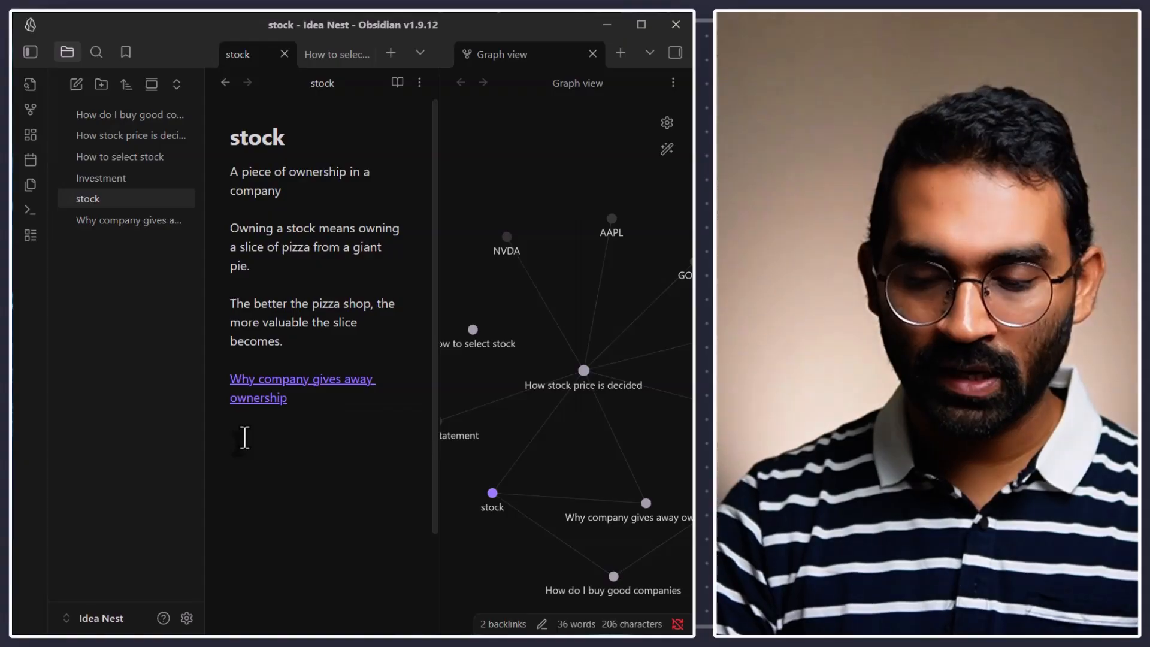
Add a link to the "How to select stock" note at the end of the stock note and reposition both nodes in the graph.
{"action": "type", "text": "[["}
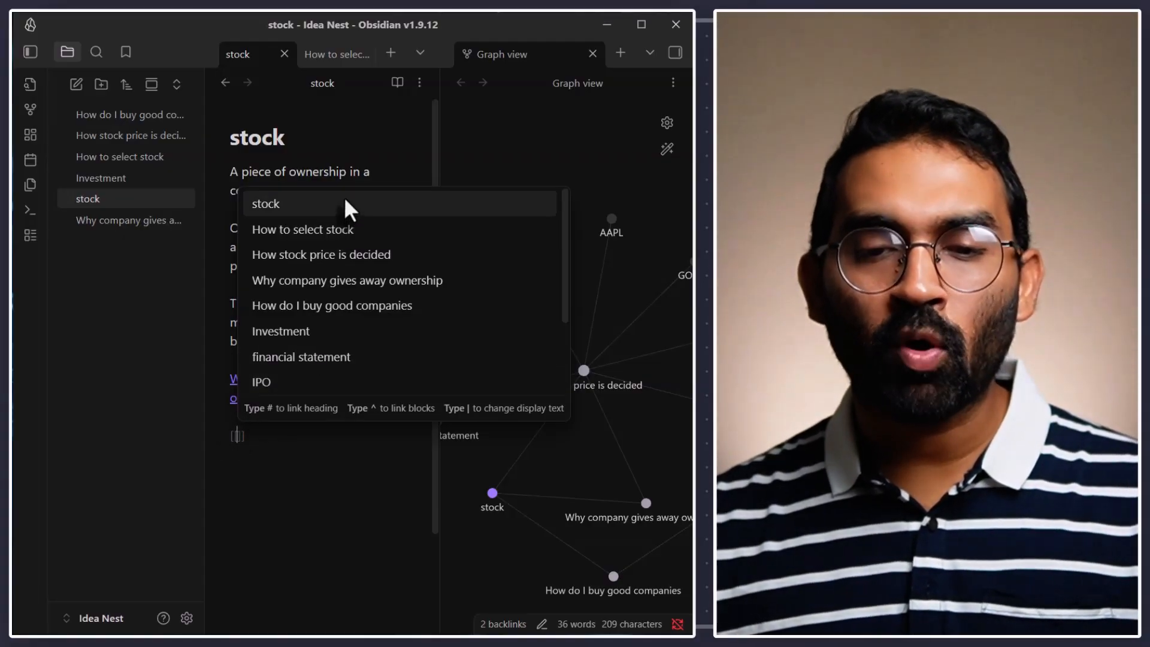
{"action": "scroll", "coordinate": [346, 348], "scroll_direction": "down", "scroll_amount": 2}
{"action": "scroll", "coordinate": [348, 300], "scroll_direction": "up", "scroll_amount": 2}
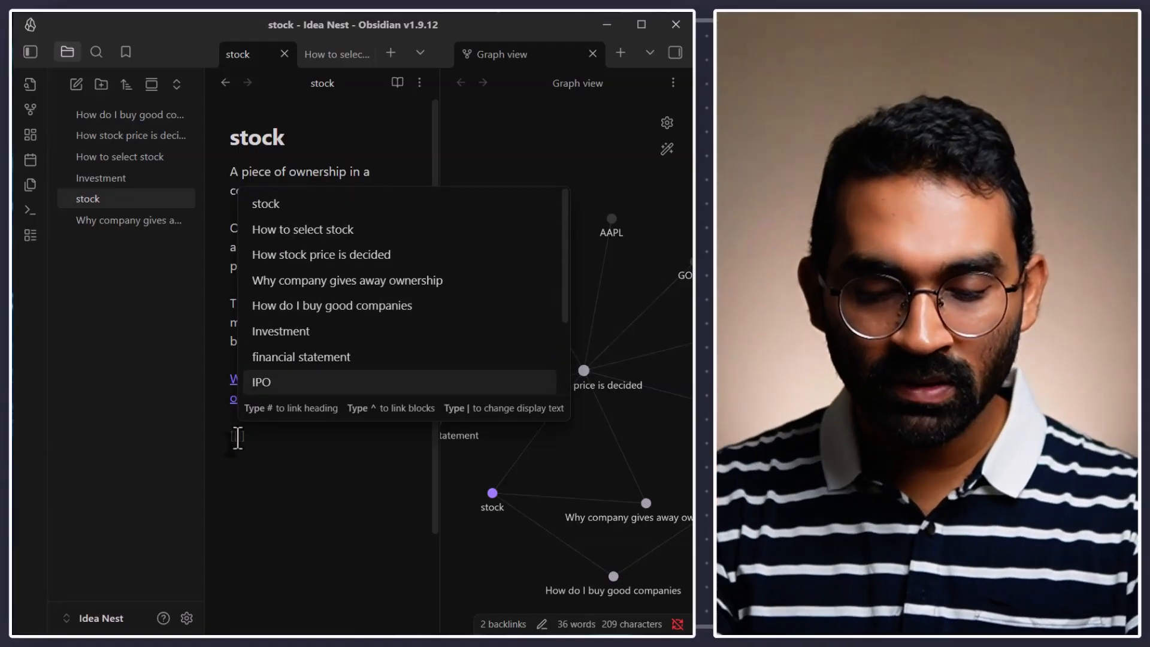
{"action": "type", "text": "how"}
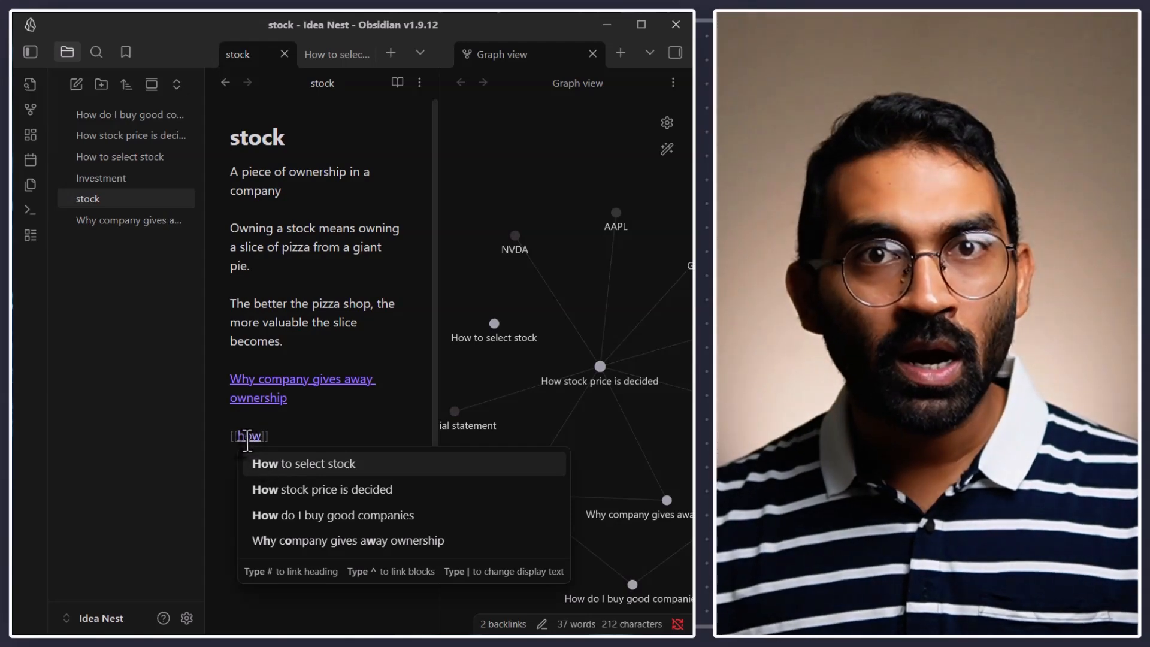
{"action": "key", "text": "Down"}
{"action": "key", "text": "Down"}
{"action": "key", "text": "Up"}
{"action": "key", "text": "Up"}
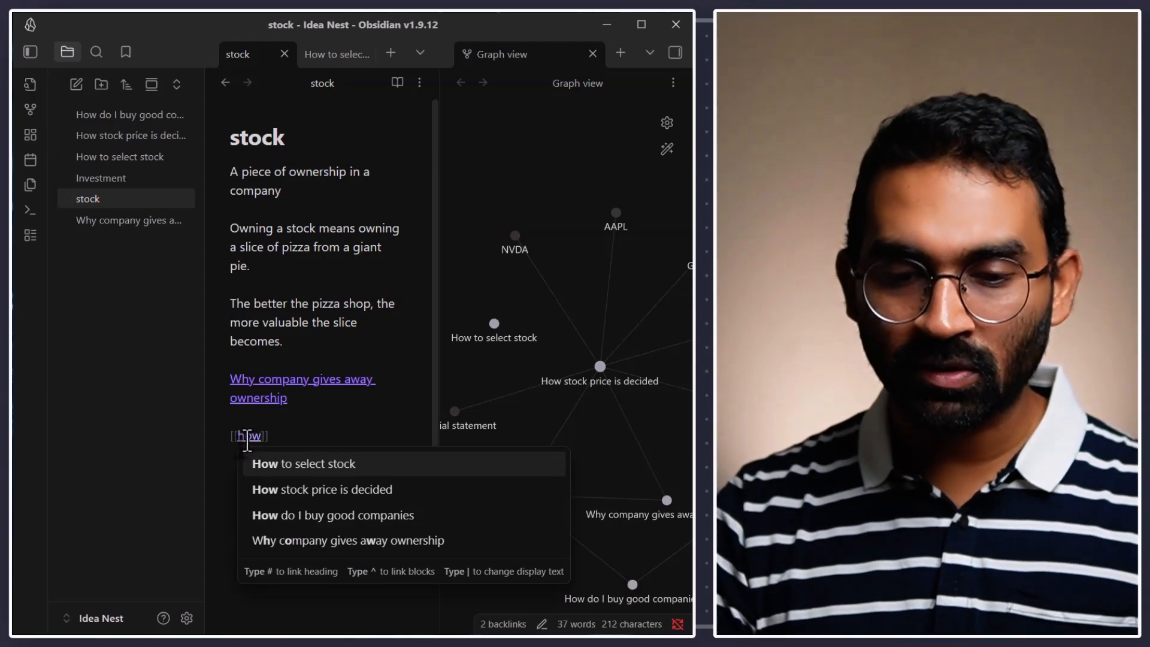
{"action": "key", "text": "Return"}
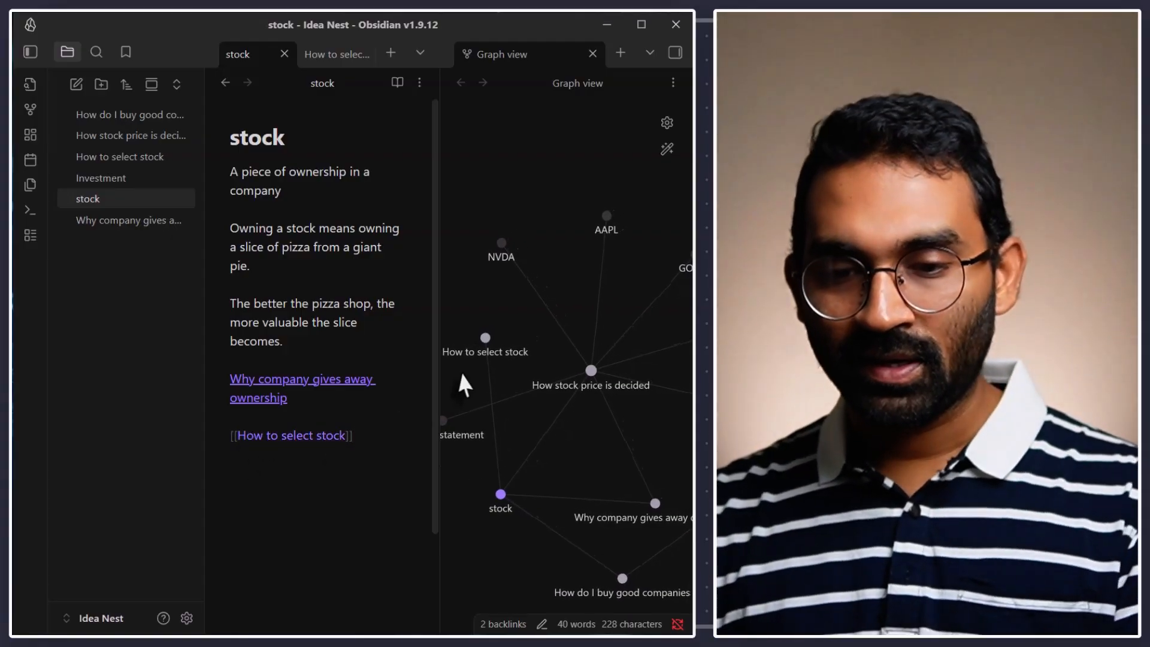
{"action": "left_click_drag", "start_coordinate": [510, 488], "coordinate": [612, 516]}
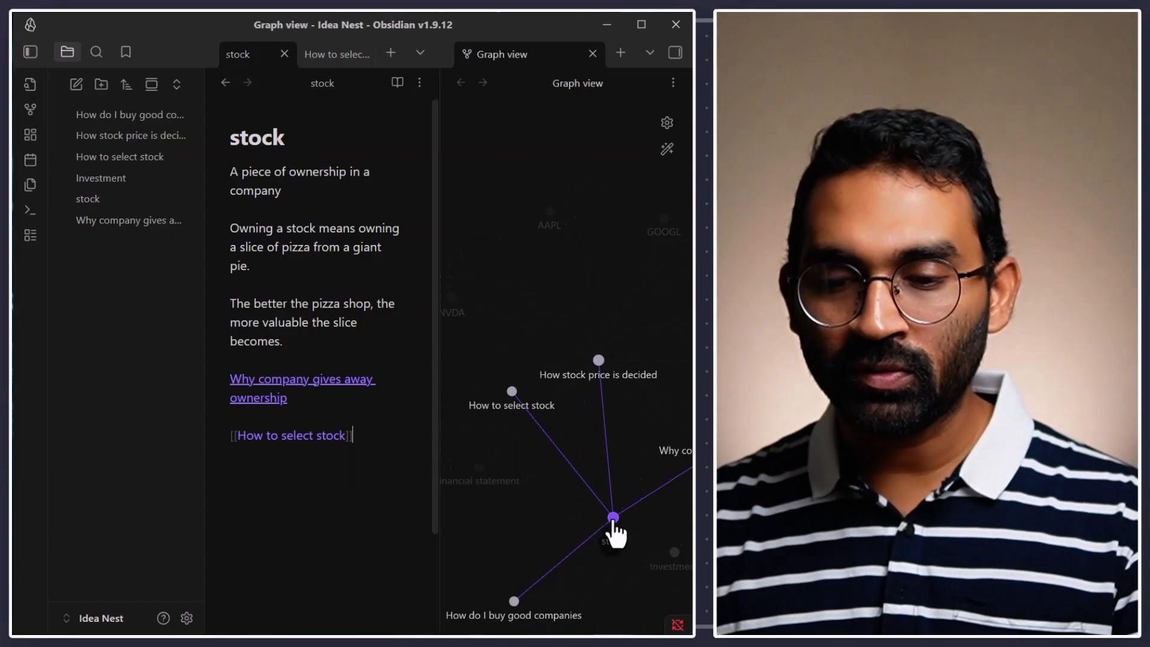
{"action": "left_click_drag", "start_coordinate": [512, 374], "coordinate": [536, 292]}
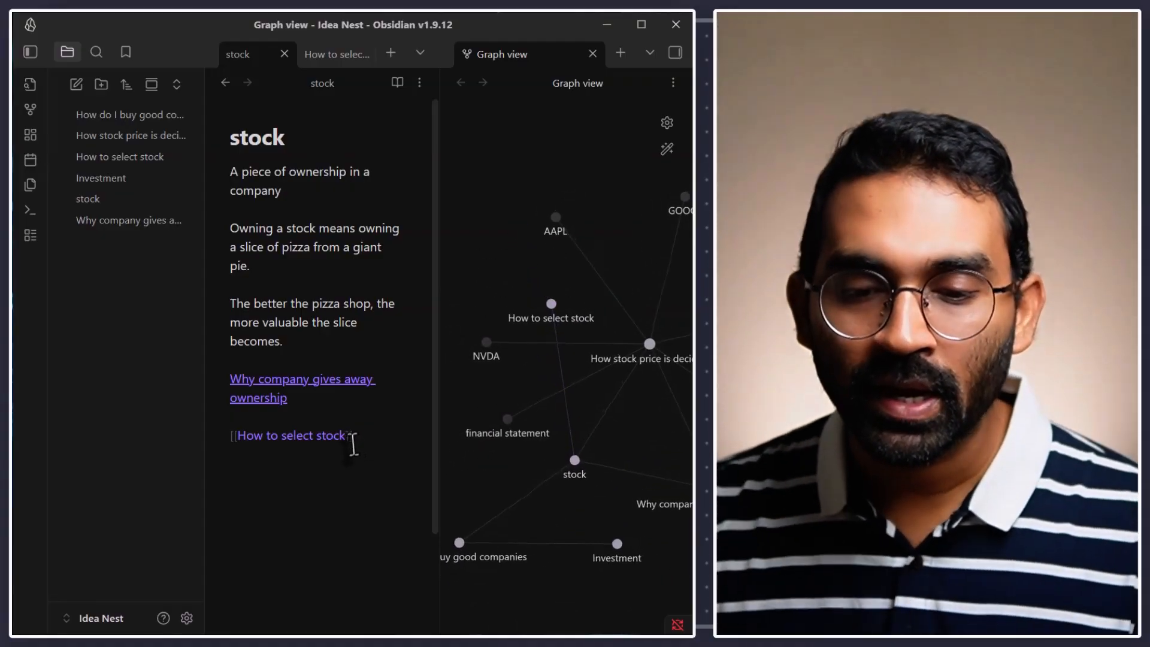
Open the linked "How to select stock" note and enter a nested bullet checklist running from "Understand the business" to "Investment goal".
{"action": "left_click", "coordinate": [354, 443]}
{"action": "key", "text": "Return"}
{"action": "key", "text": "Return"}
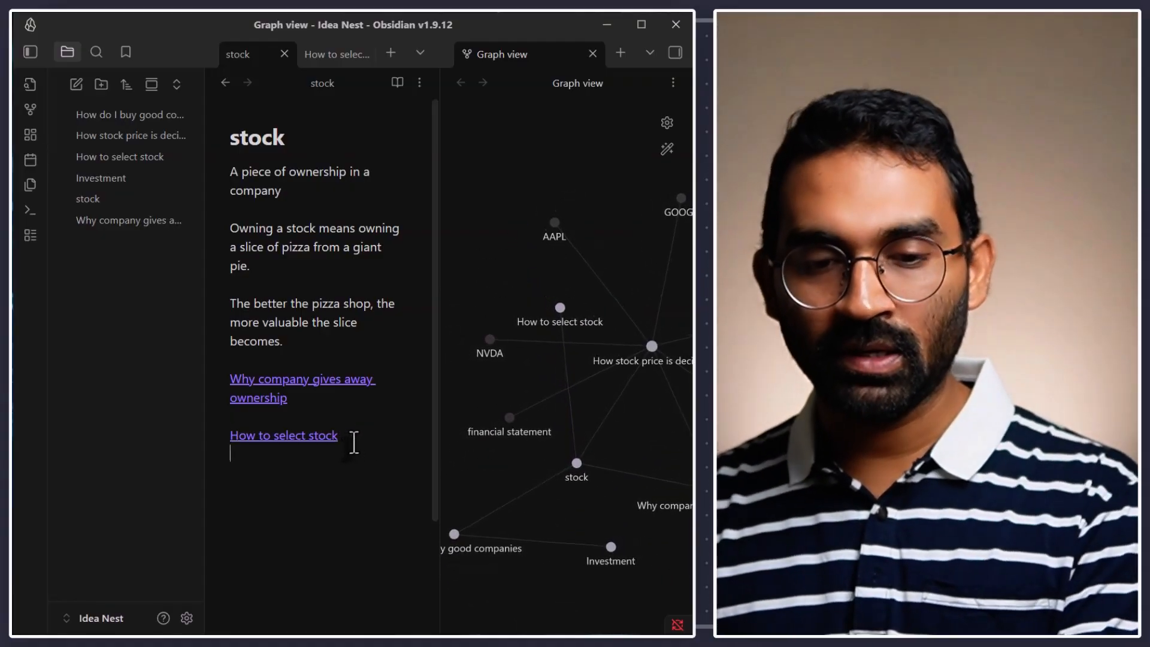
{"action": "left_click", "coordinate": [303, 441], "text": "ctrl"}
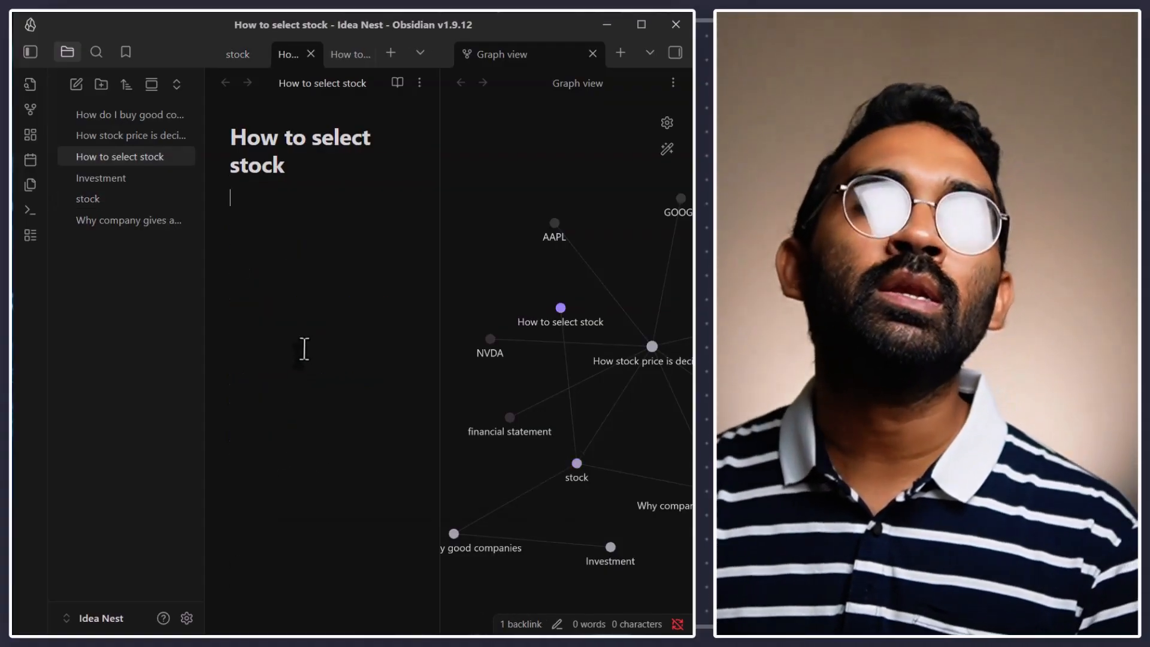
{"action": "key", "text": "Return"}
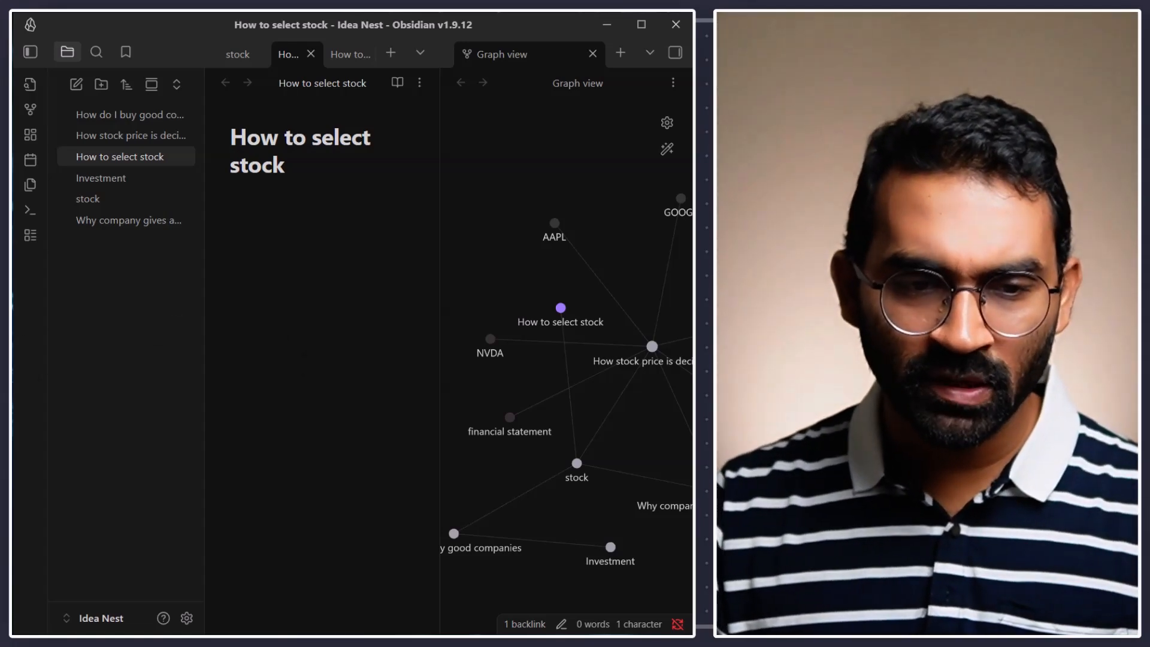
{"action": "left_click", "coordinate": [259, 252]}
{"action": "type", "text": "Understand the business What does company do? Do you understand product or service? - Circle of competence Check financials Revenue and profit trend debt level Earning per share (EPS) Return of Equity Valuation matrix PE Ratio Price to book ratio Competitive advantage Growth potential Risk factors Investment goal"}
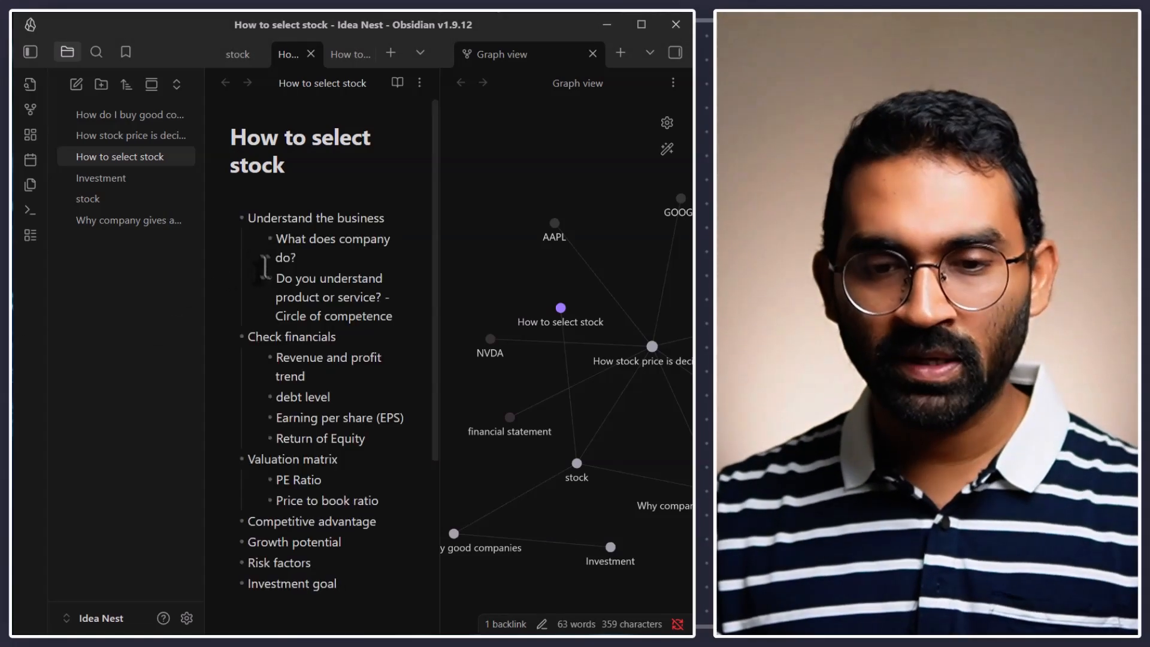
Hide the vault's file list and review the checklist in the "How to select stock" note.
{"action": "left_click", "coordinate": [30, 52]}
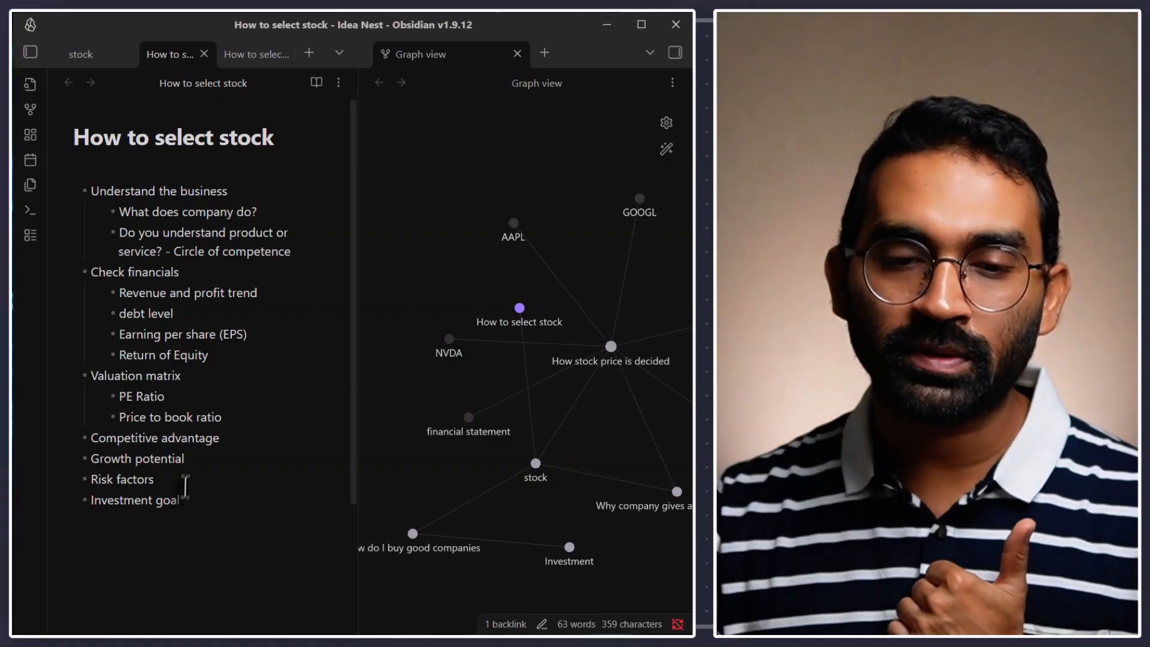
{"action": "left_click_drag", "start_coordinate": [184, 502], "coordinate": [77, 200]}
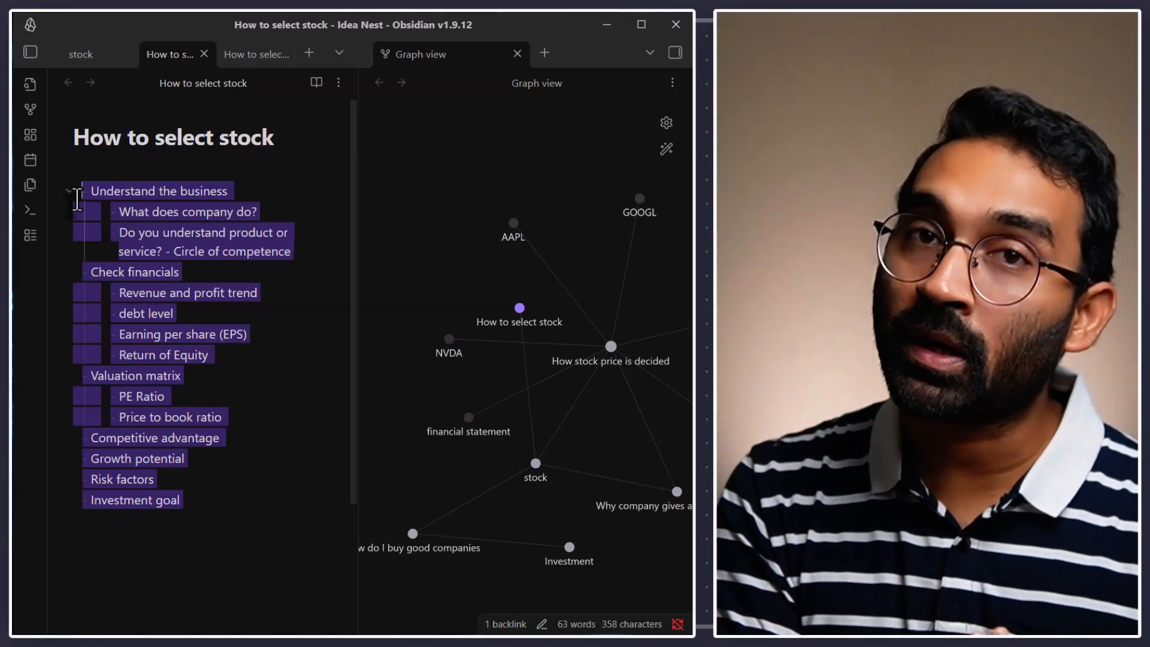
{"action": "left_click", "coordinate": [105, 223]}
{"action": "left_click_drag", "start_coordinate": [119, 233], "coordinate": [154, 242]}
{"action": "left_click", "coordinate": [218, 277]}
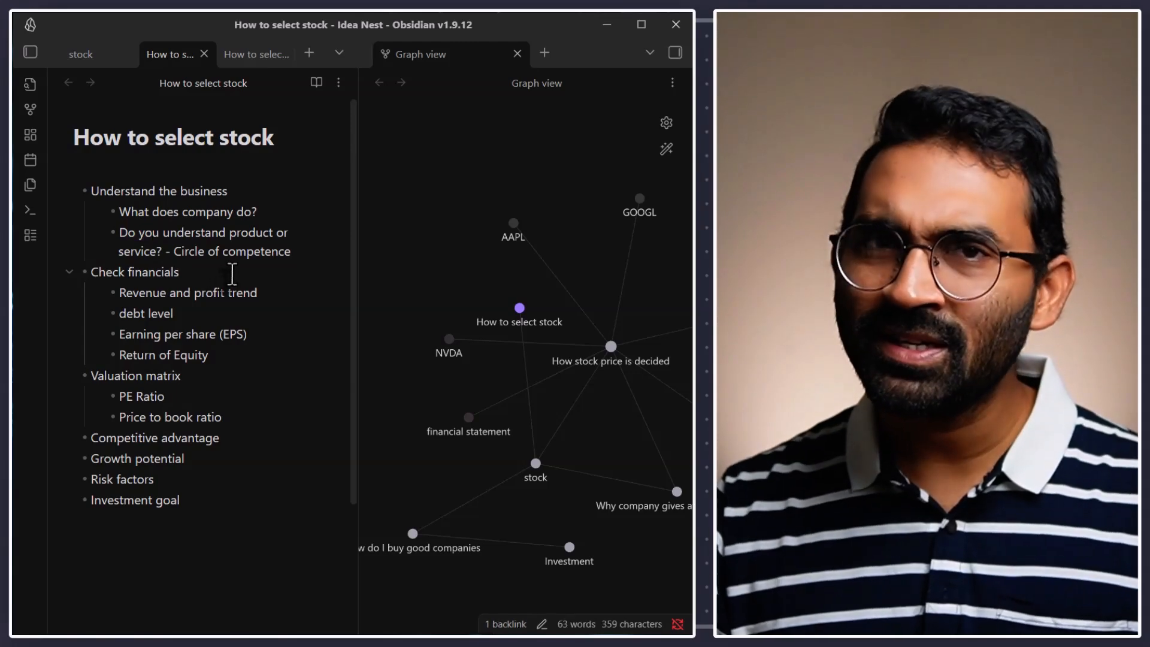
Show the file list again, reveal the "How to select stock" note in the system explorer and open its Markdown file to inspect the text.
{"action": "left_click", "coordinate": [31, 52]}
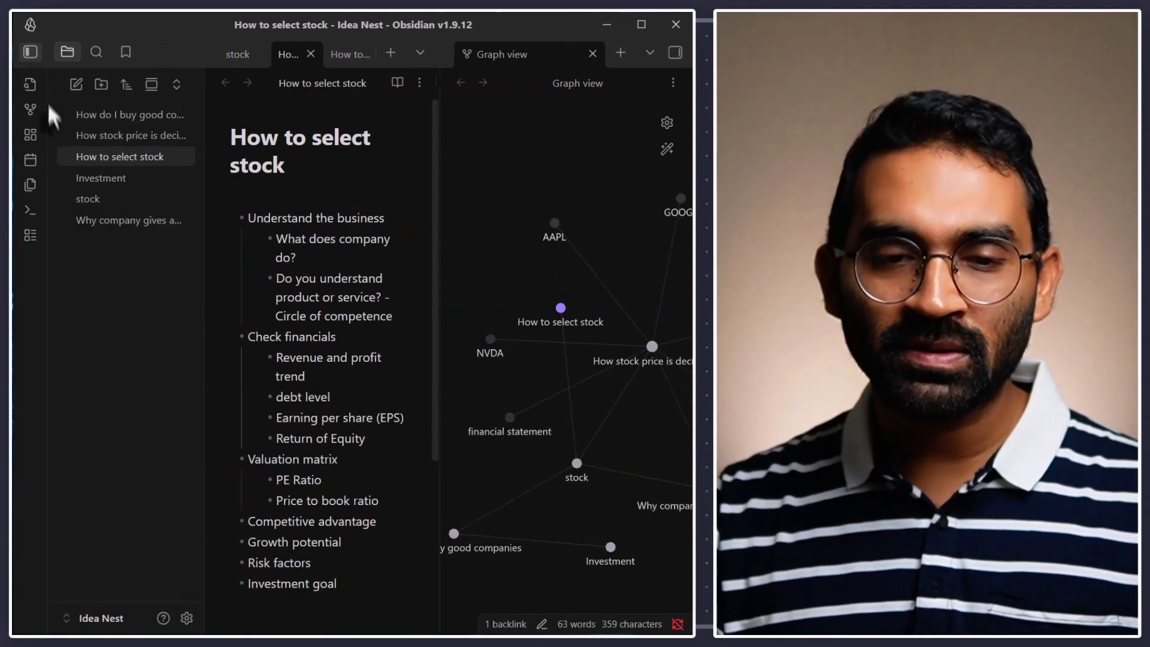
{"action": "right_click", "coordinate": [108, 160]}
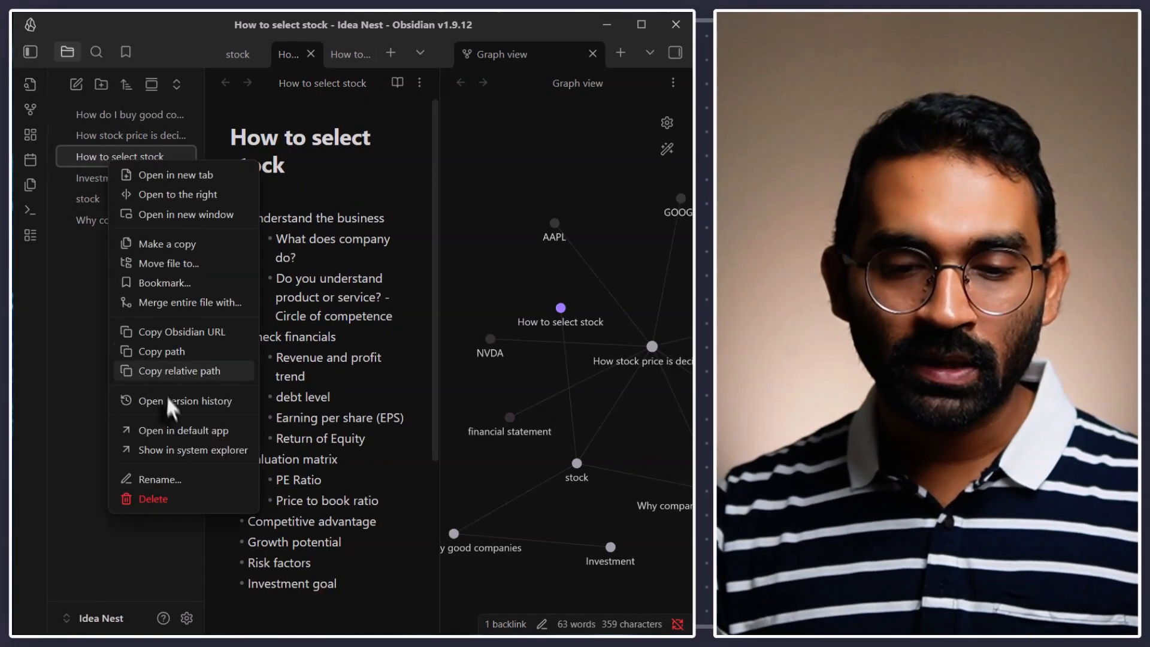
{"action": "left_click", "coordinate": [188, 451]}
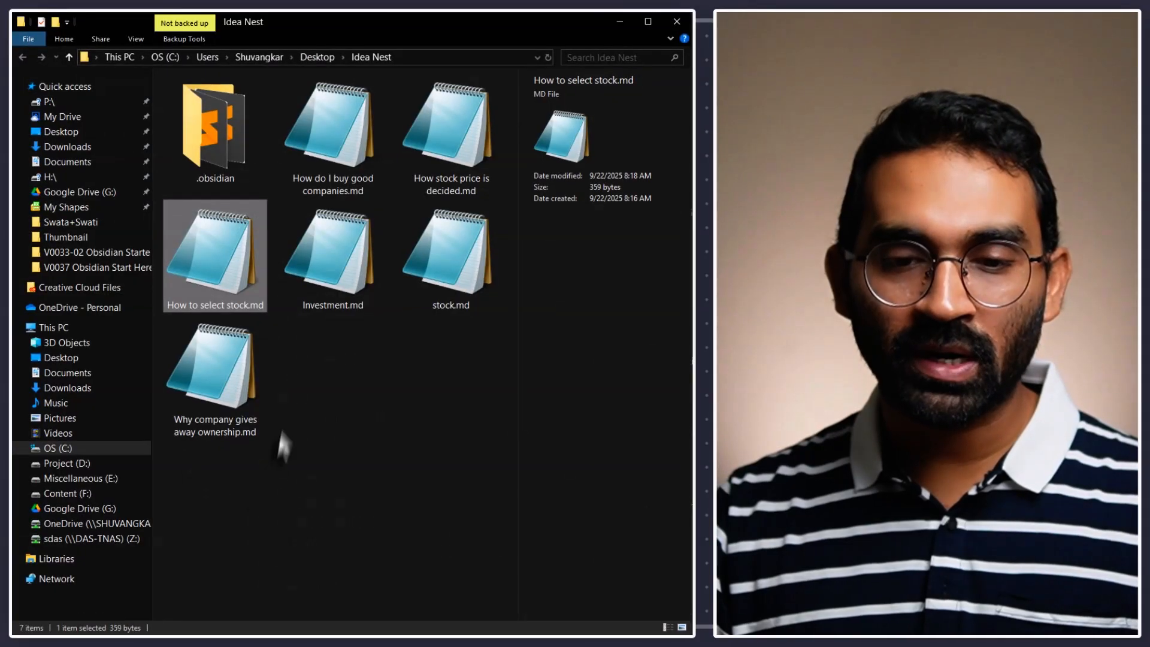
{"action": "double_click", "coordinate": [200, 254]}
{"action": "left_click_drag", "start_coordinate": [227, 359], "coordinate": [108, 170]}
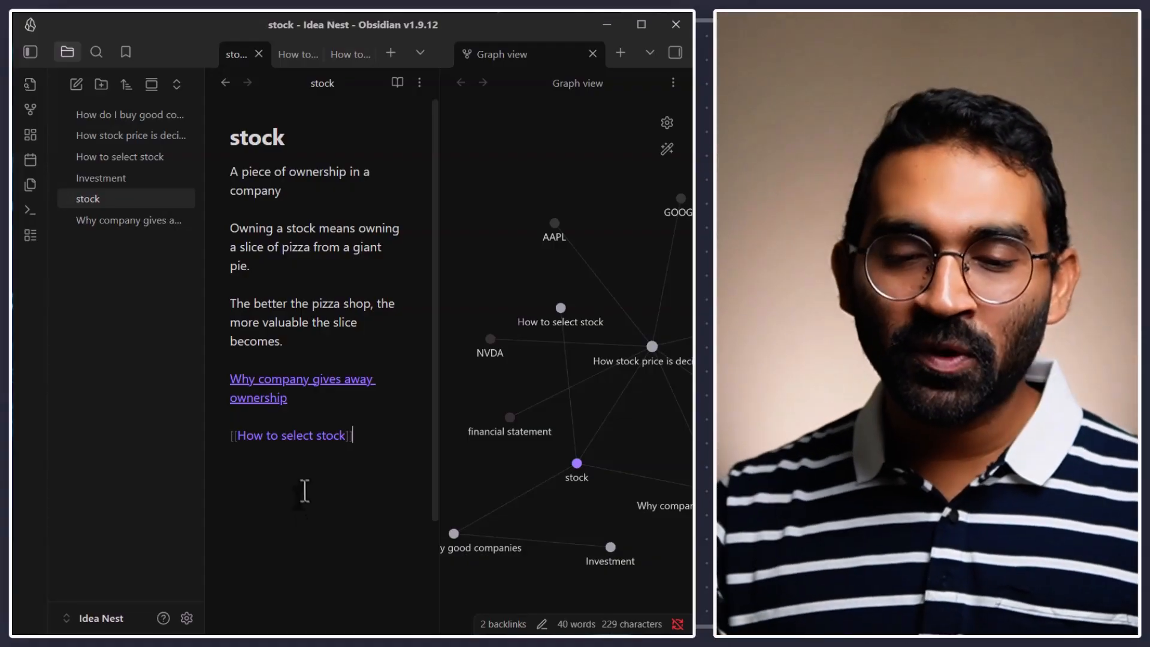
Follow the "How to select stock" link from the stock note and look through the checklist.
{"action": "mouse_move", "coordinate": [296, 435]}
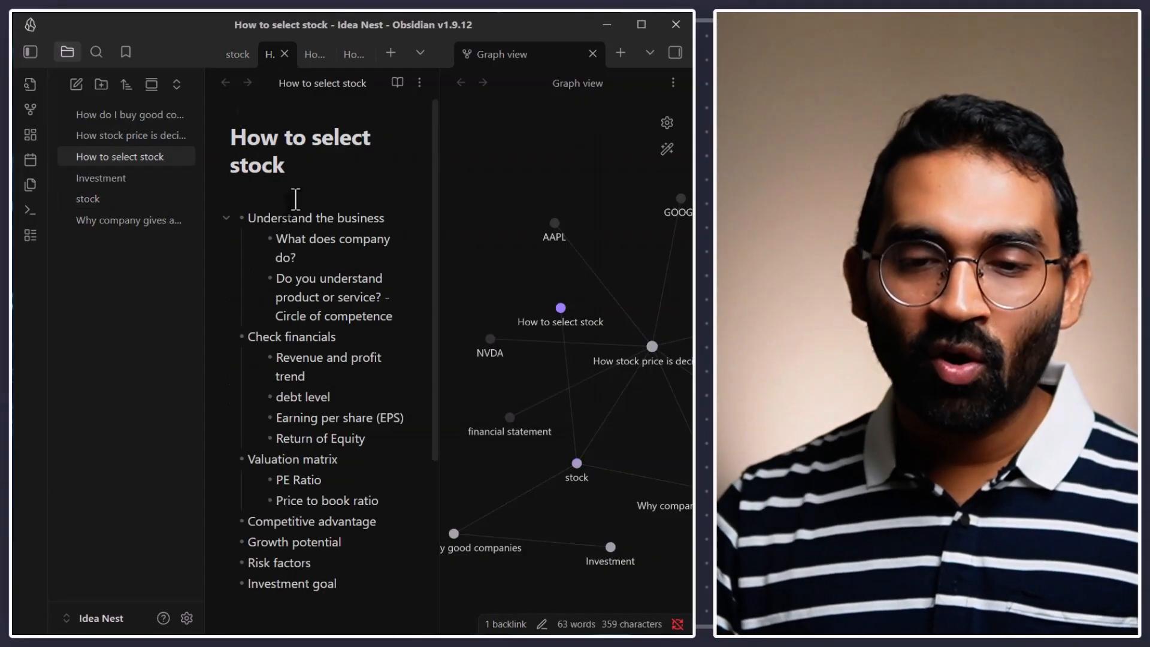
{"action": "scroll", "coordinate": [329, 385], "scroll_direction": "down", "scroll_amount": 3}
{"action": "scroll", "coordinate": [345, 453], "scroll_direction": "up", "scroll_amount": 3}
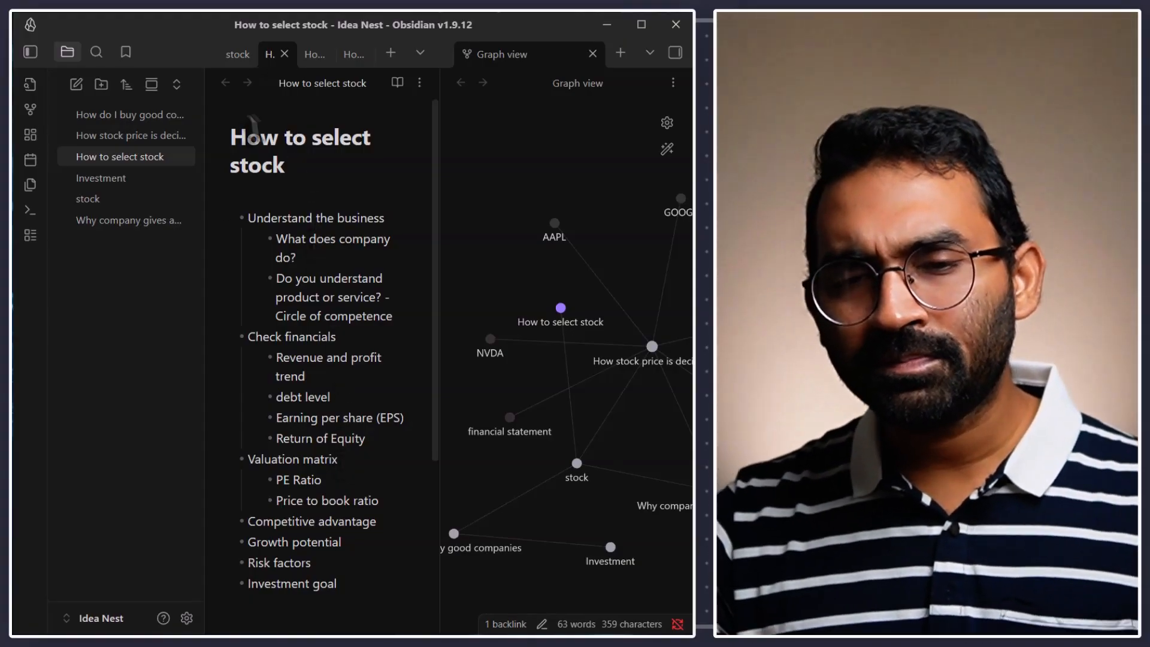
Add an internal link to "Investment for Lazy People" below the "How to select stock" link in the stock note.
{"action": "left_click", "coordinate": [237, 54]}
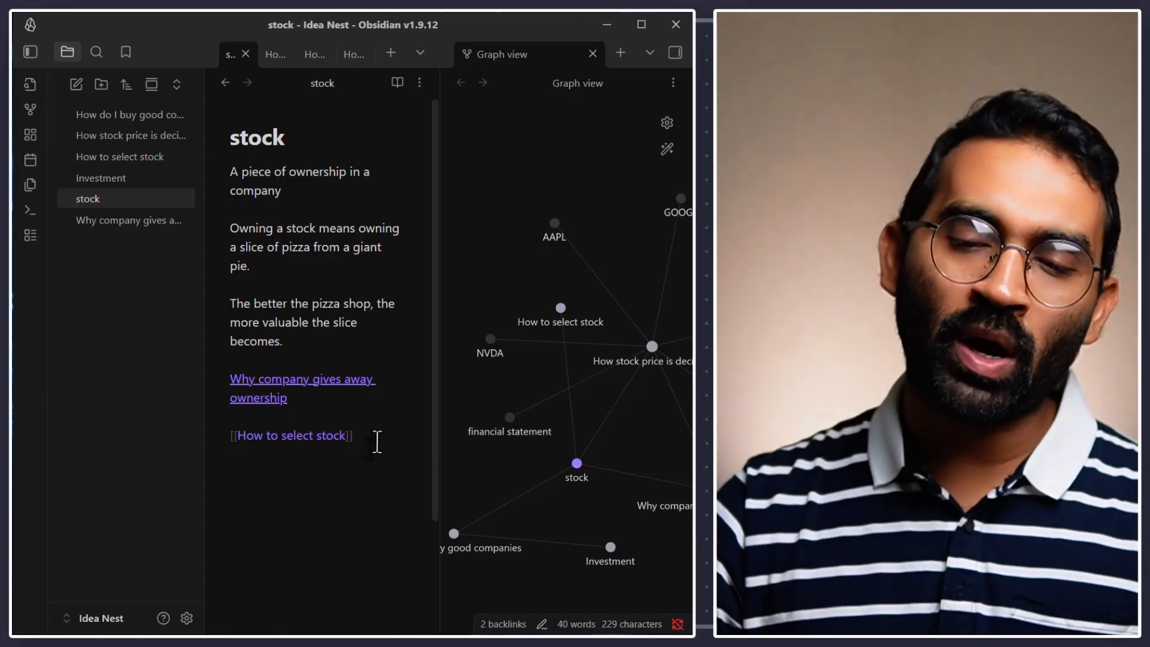
{"action": "key", "text": "Return"}
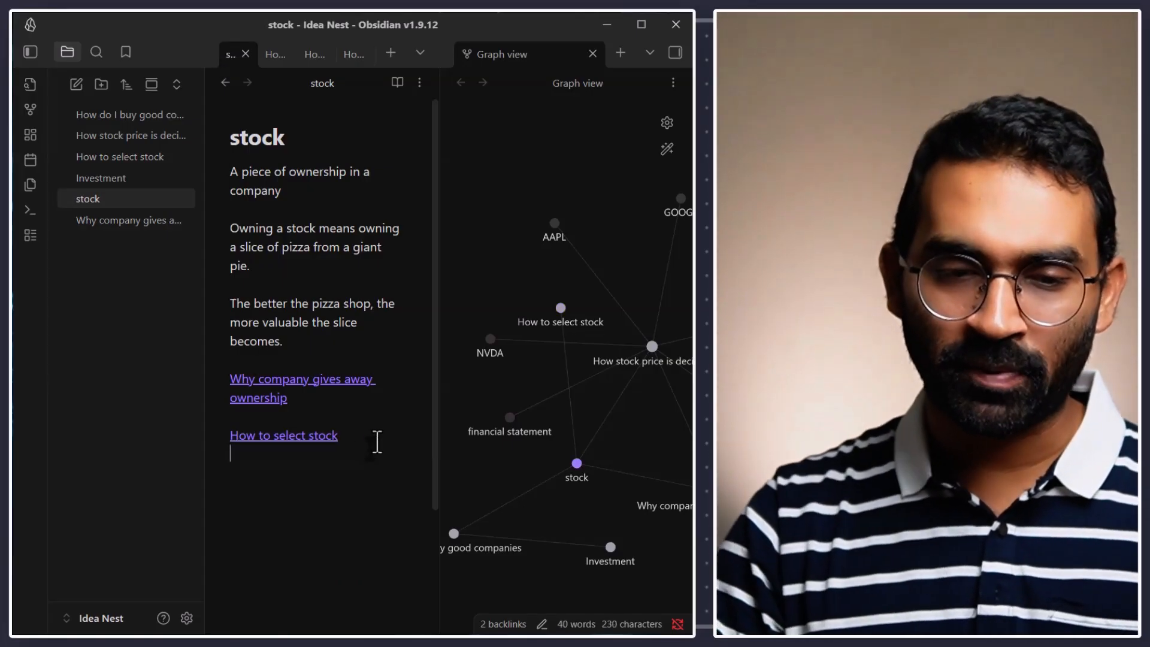
{"action": "type", "text": "[["}
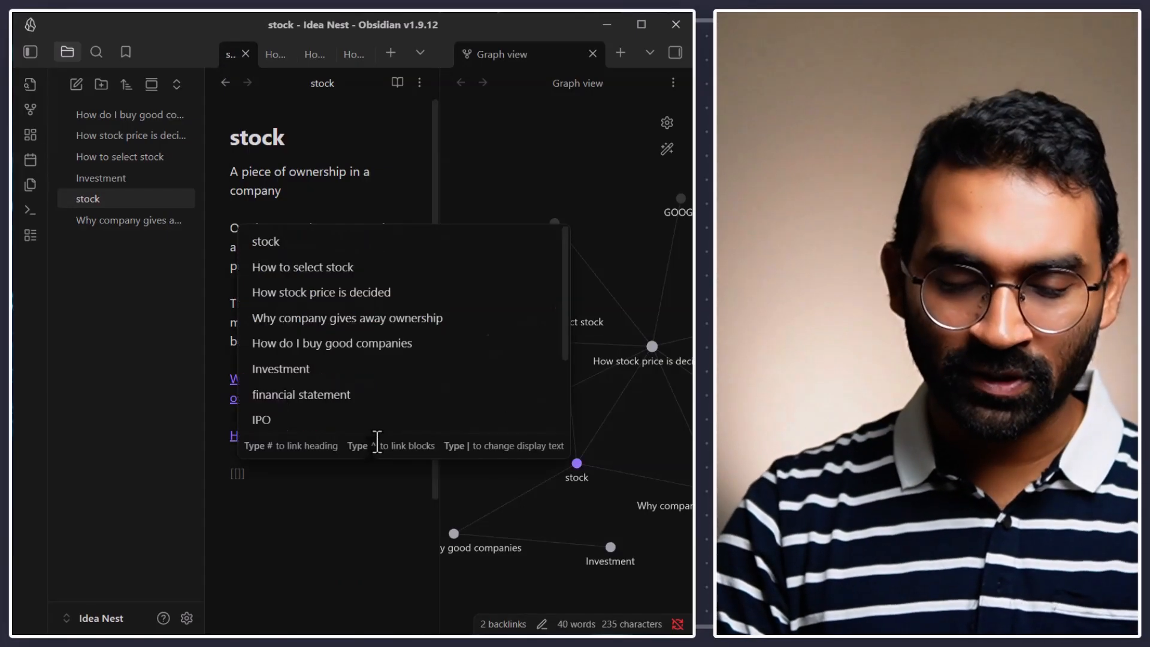
{"action": "type", "text": "Investment for La"}
{"action": "type", "text": "zy People"}
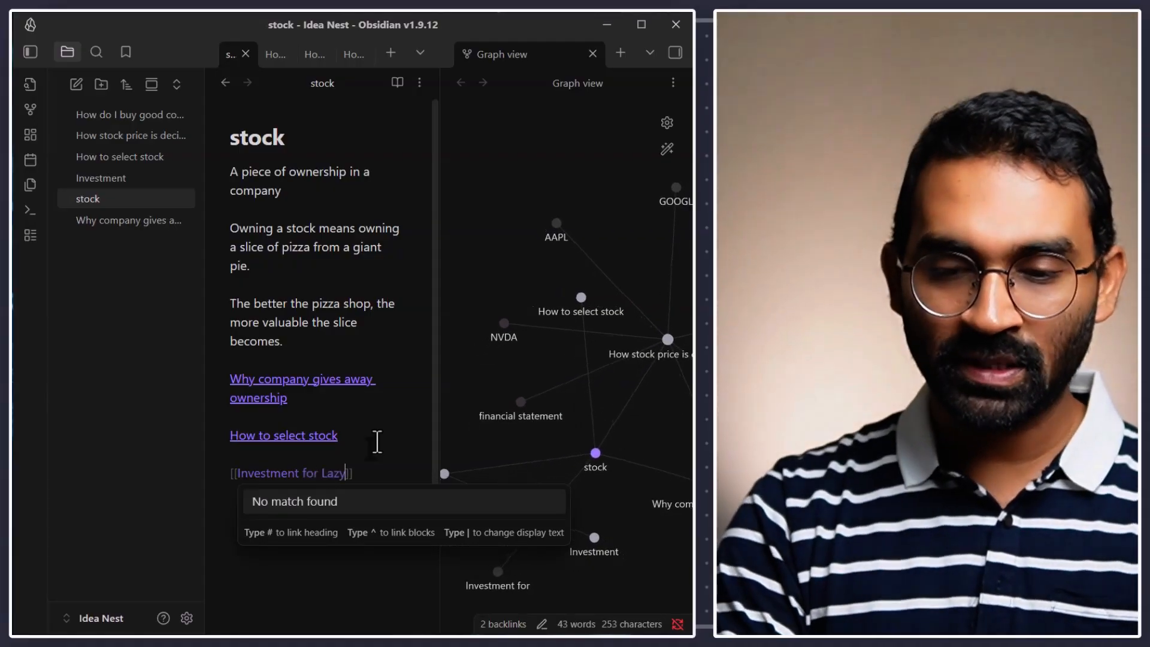
{"action": "left_click", "coordinate": [377, 442]}
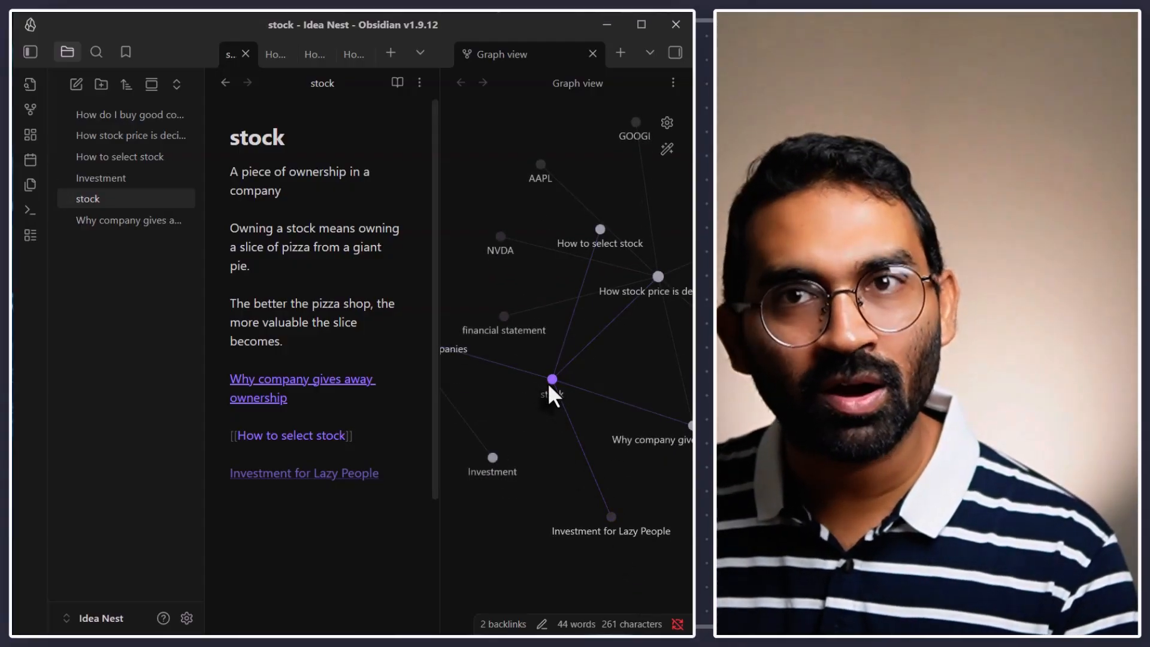
Create the "Investment for Lazy People" note from its link and enter the line "Buy index fund".
{"action": "left_click", "coordinate": [332, 455]}
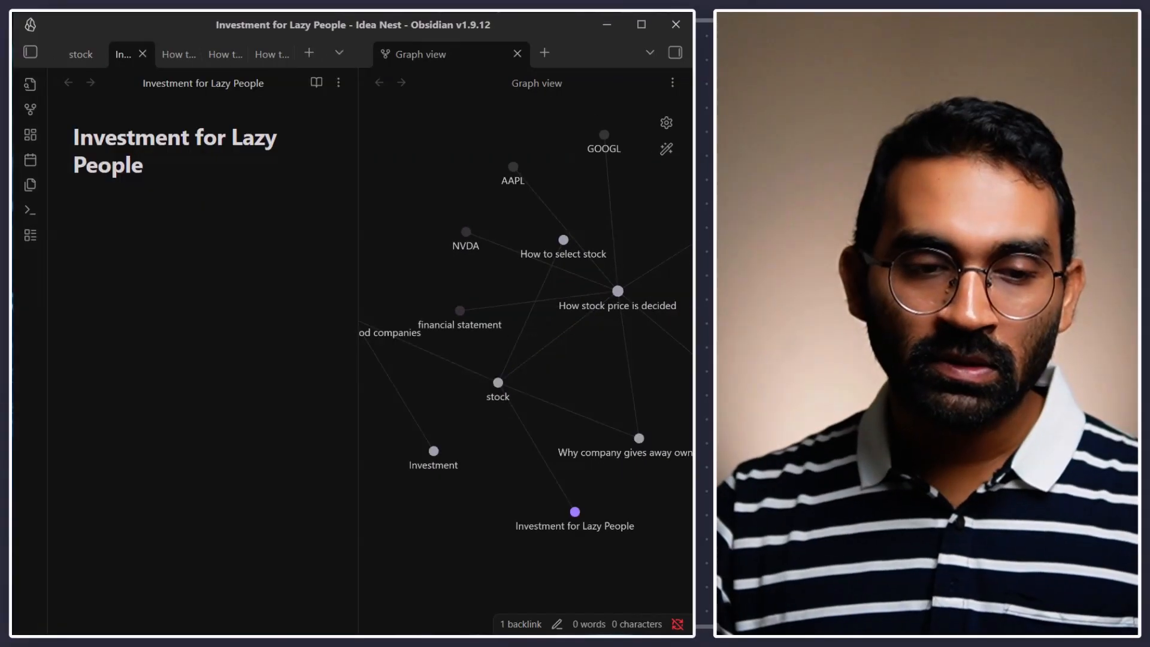
{"action": "key", "text": "Return"}
{"action": "type", "text": "Buy "}
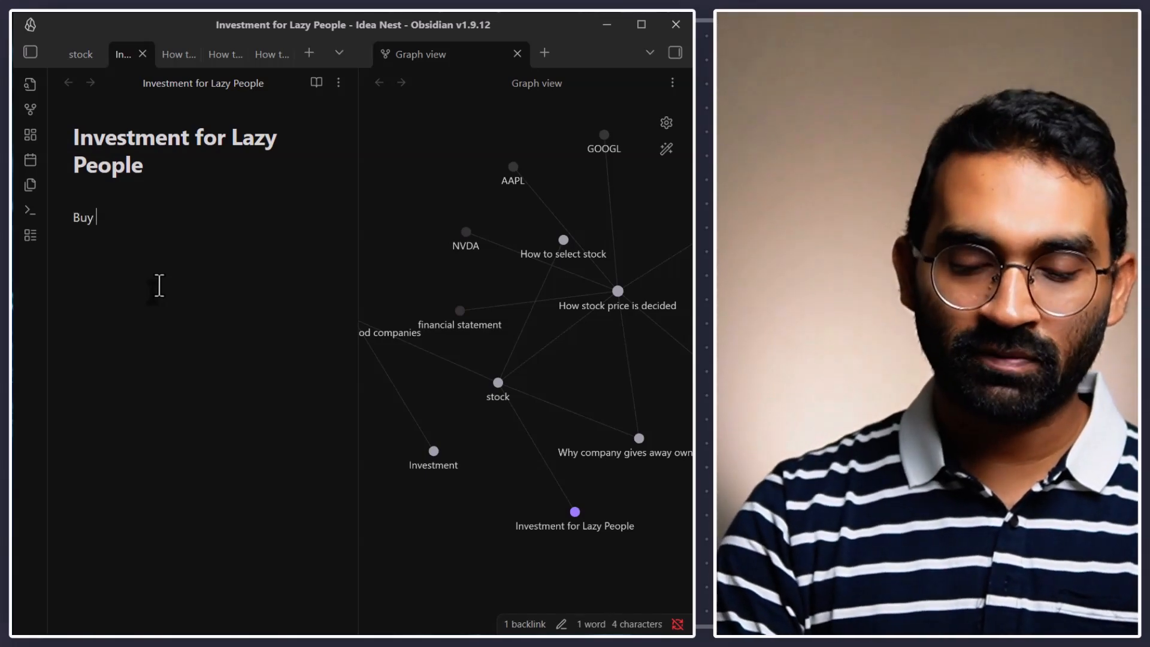
{"action": "type", "text": "index fund"}
{"action": "key", "text": "Return"}
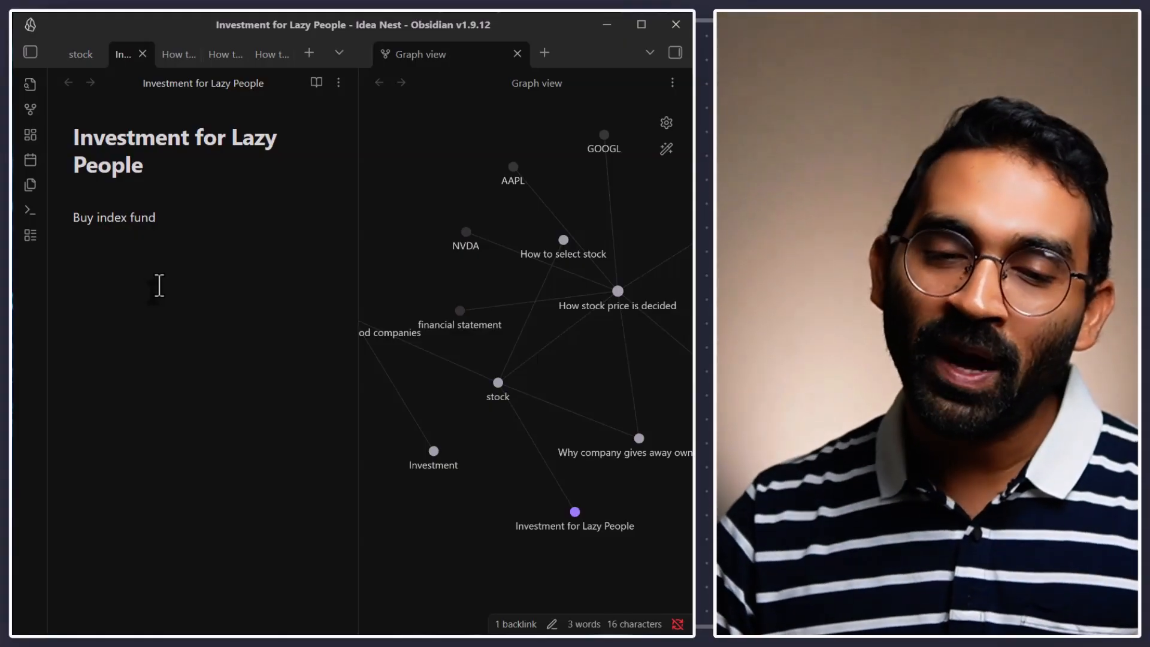
Turn "index fund" into an internal link, keeping the space after "Buy" outside the link brackets.
{"action": "left_click", "coordinate": [96, 219]}
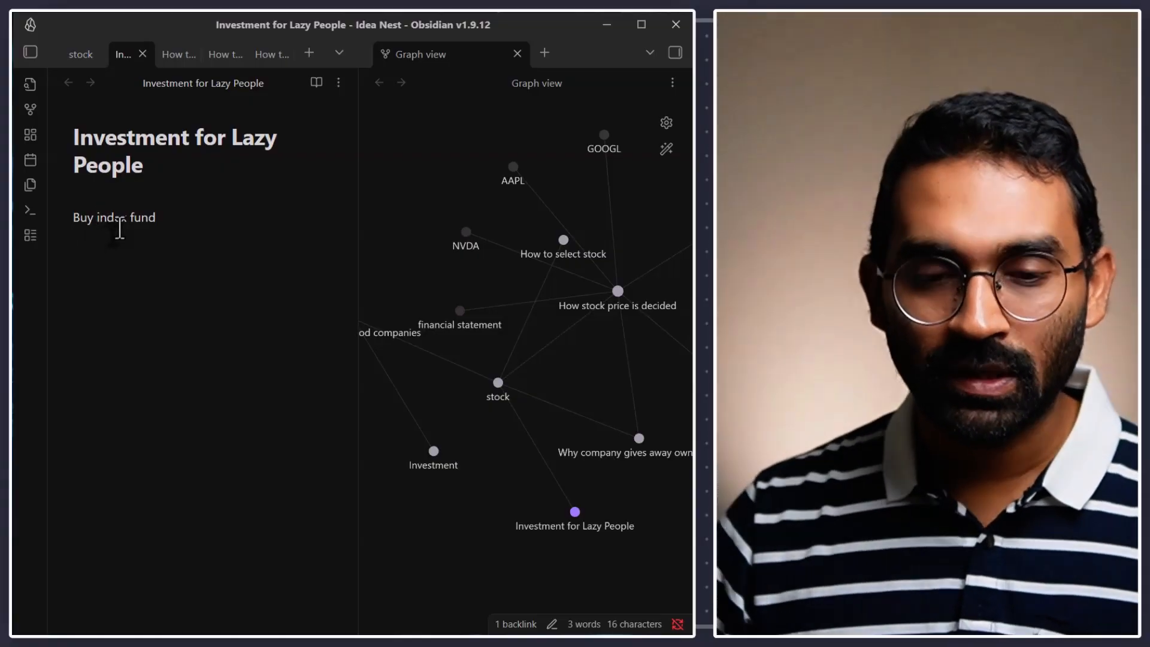
{"action": "left_click_drag", "start_coordinate": [93, 219], "coordinate": [160, 217]}
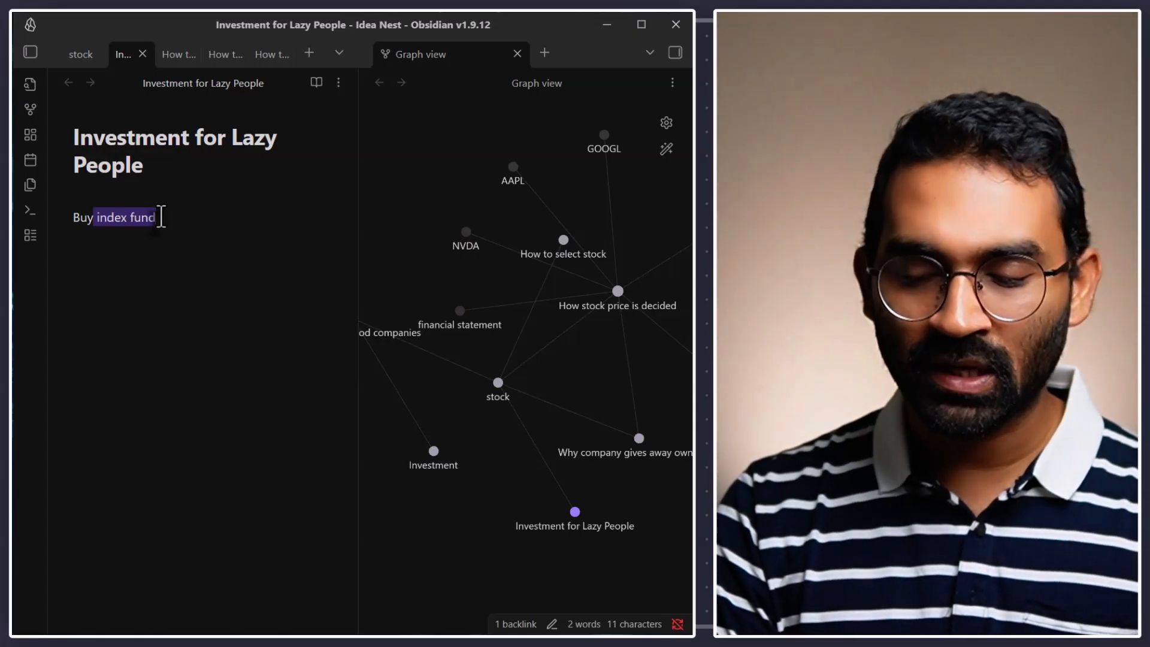
{"action": "type", "text": "[["}
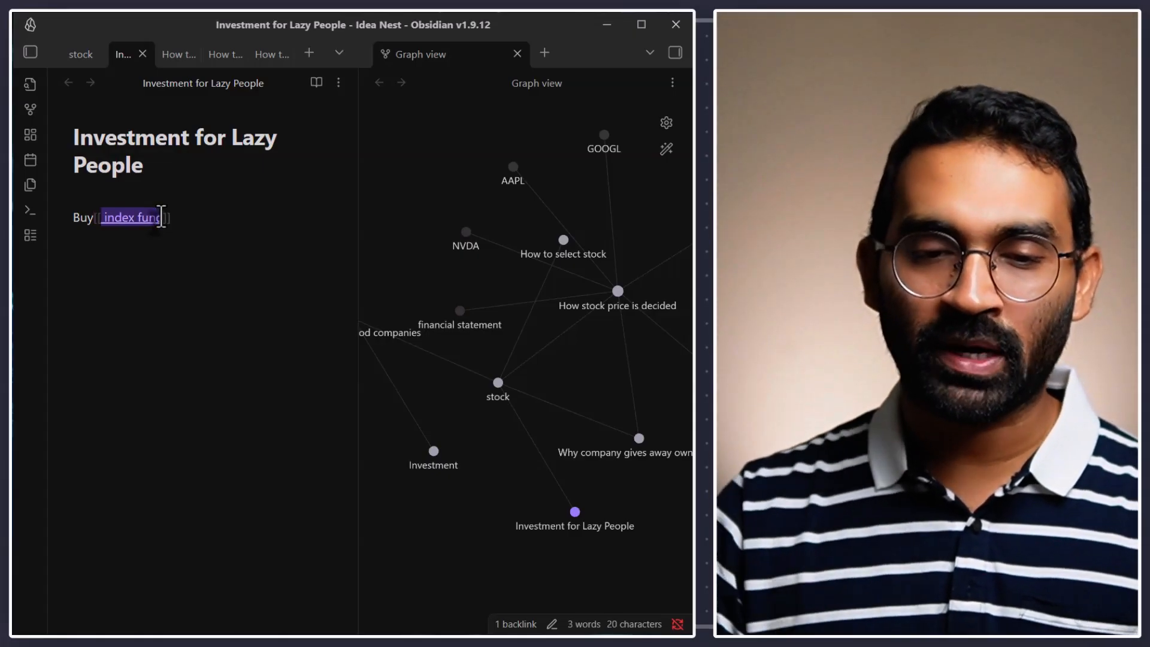
{"action": "left_click", "coordinate": [165, 234]}
{"action": "left_click", "coordinate": [103, 218]}
{"action": "key", "text": "BackSpace"}
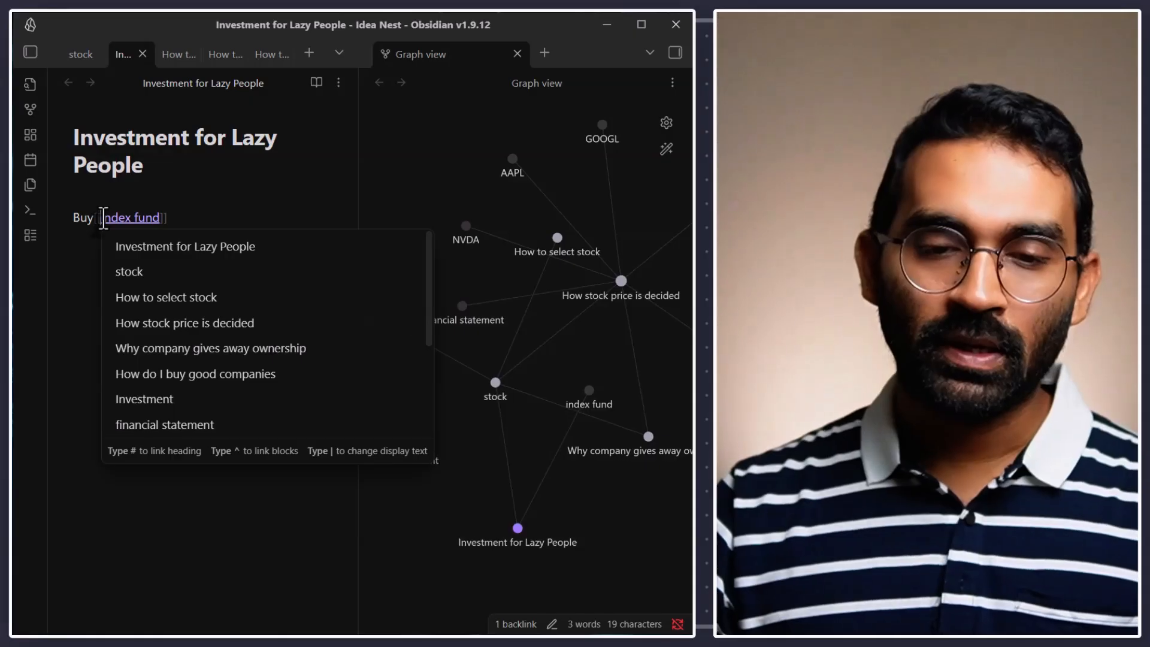
{"action": "key", "text": "Left"}
{"action": "key", "text": "Left"}
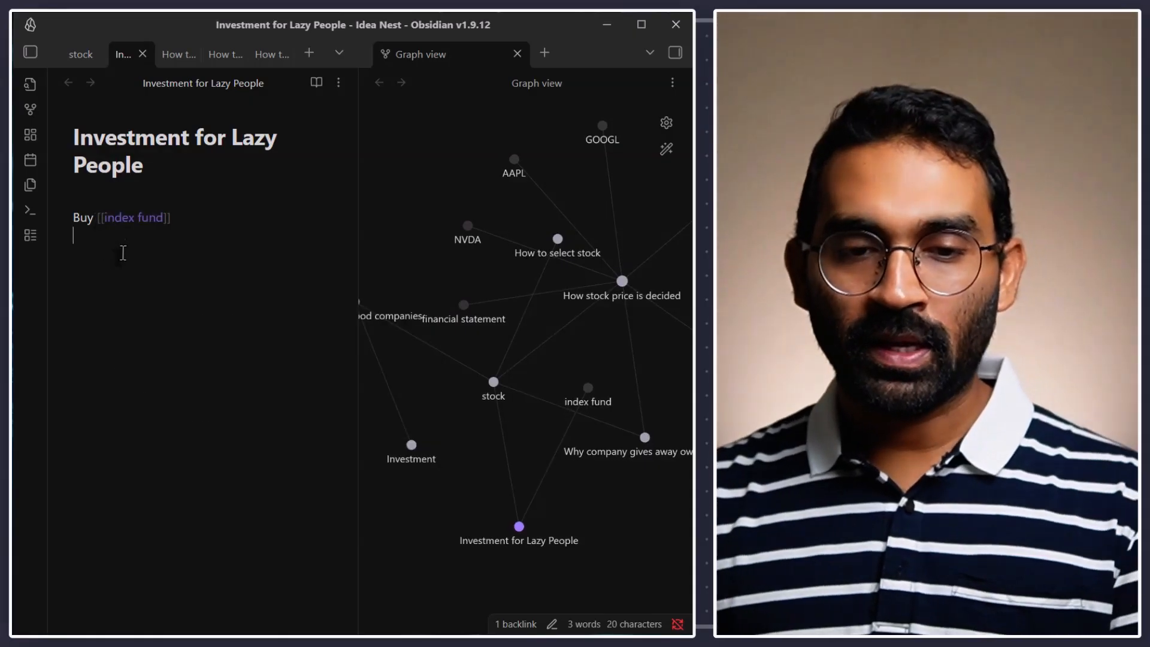
{"action": "left_click", "coordinate": [122, 253]}
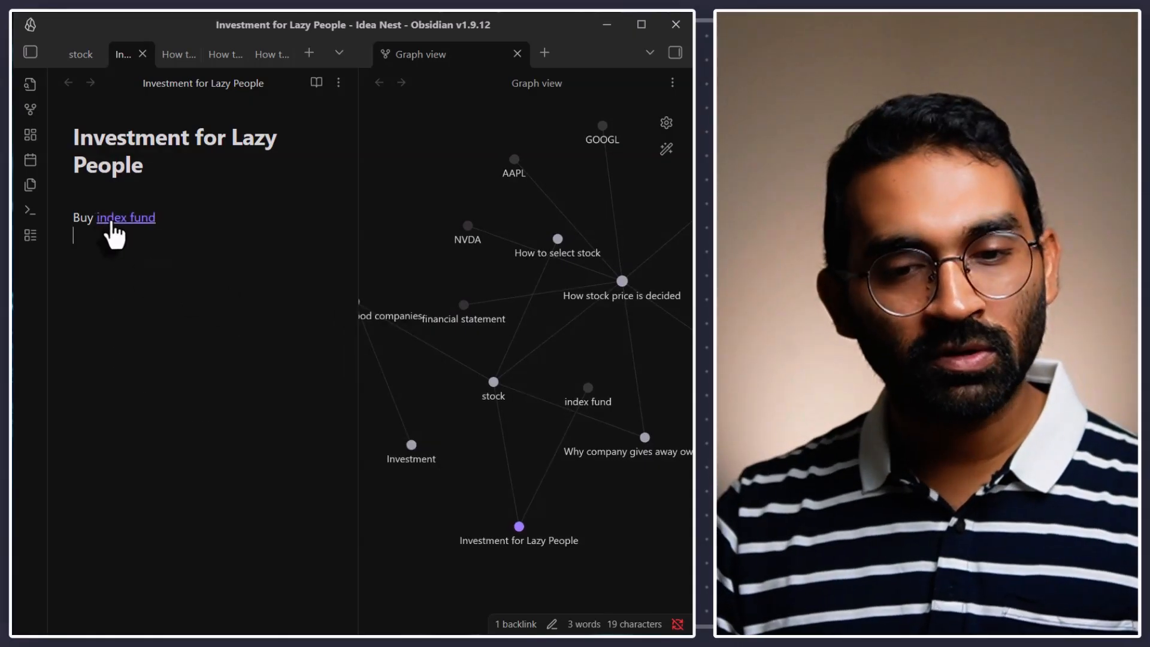
Zoom the graph out slightly to examine the connections around the "Investment for Lazy People" note.
{"action": "scroll", "coordinate": [604, 416], "scroll_direction": "down", "scroll_amount": 2}
{"action": "scroll", "coordinate": [465, 412], "scroll_direction": "up", "scroll_amount": 2}
{"action": "scroll", "coordinate": [503, 426], "scroll_direction": "down", "scroll_amount": 1}
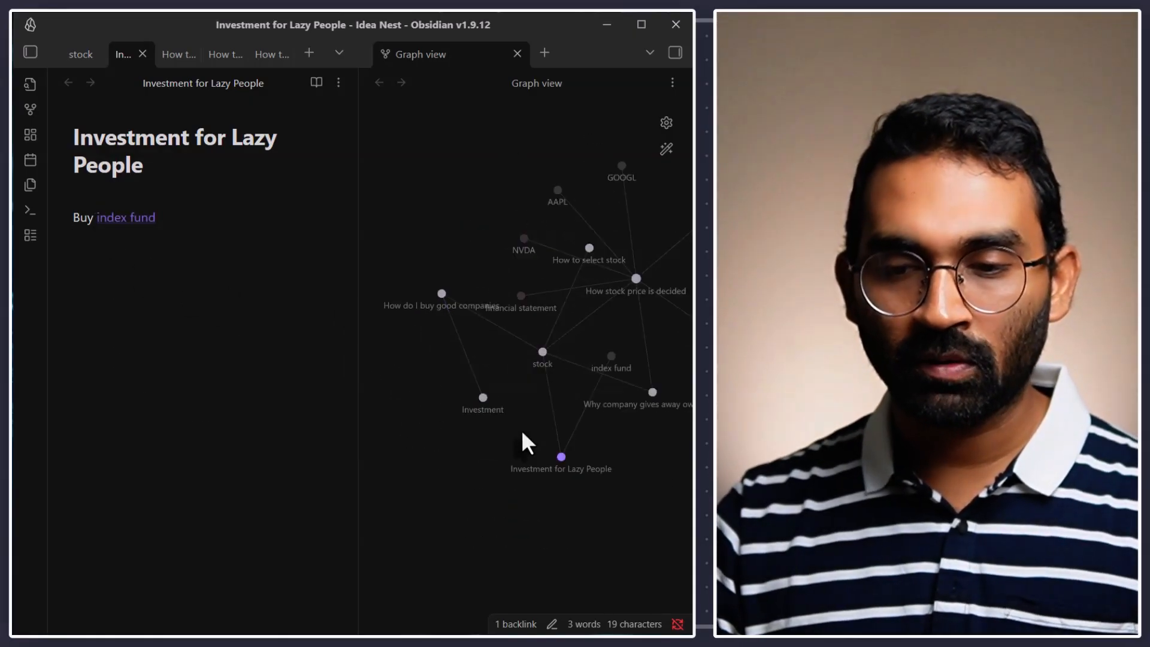
Pull the index fund node away from the stock node in the graph and create the "index fund" note from its link.
{"action": "scroll", "coordinate": [562, 473], "scroll_direction": "up", "scroll_amount": 3}
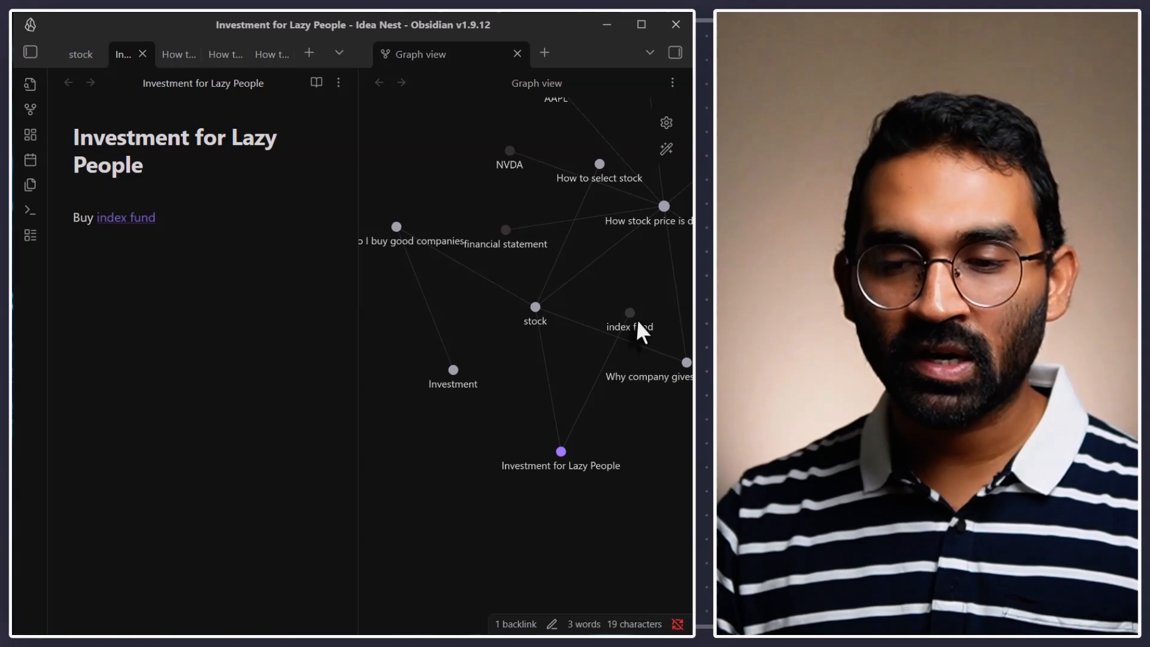
{"action": "left_click_drag", "start_coordinate": [632, 312], "coordinate": [599, 453]}
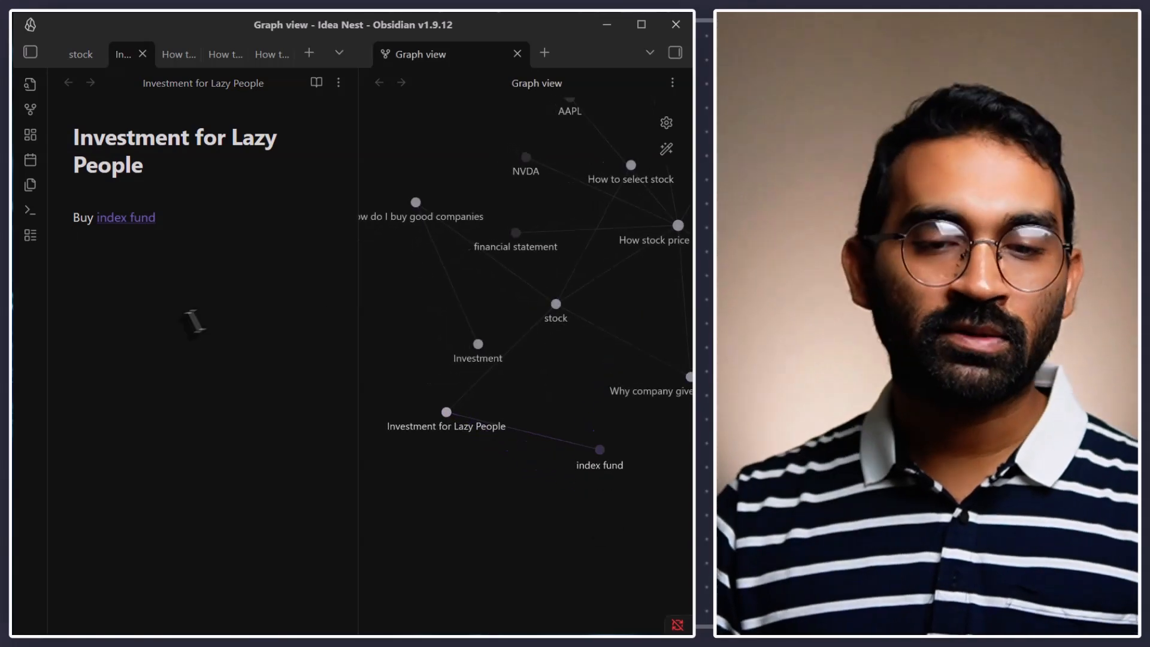
{"action": "left_click", "coordinate": [149, 277]}
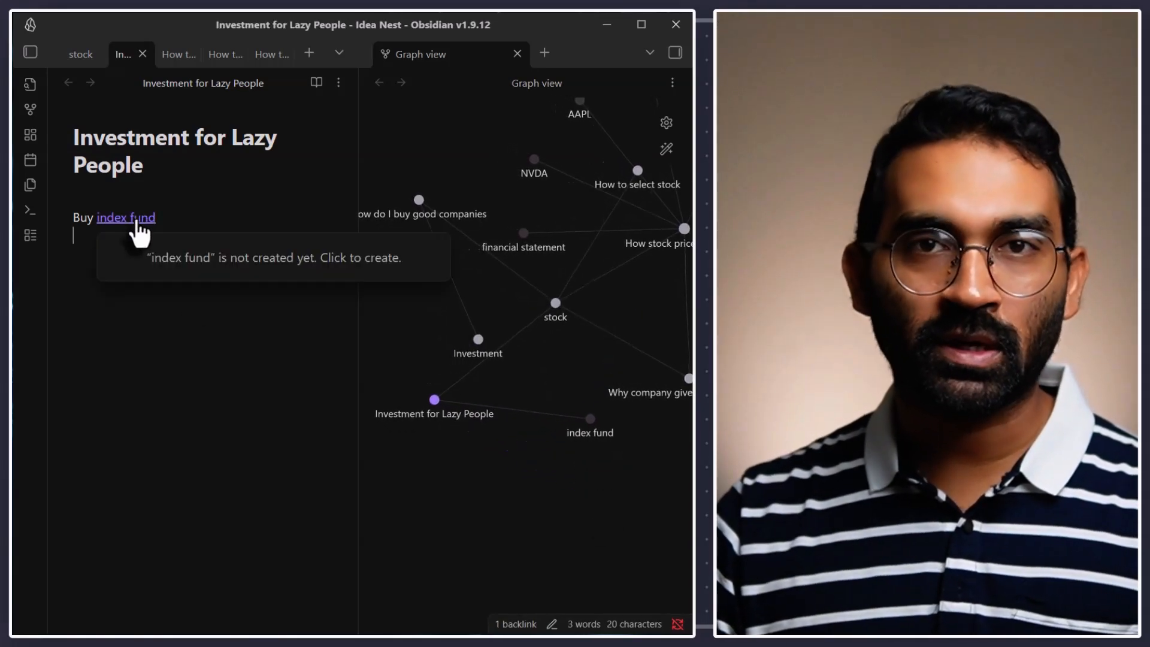
{"action": "left_click", "coordinate": [136, 220]}
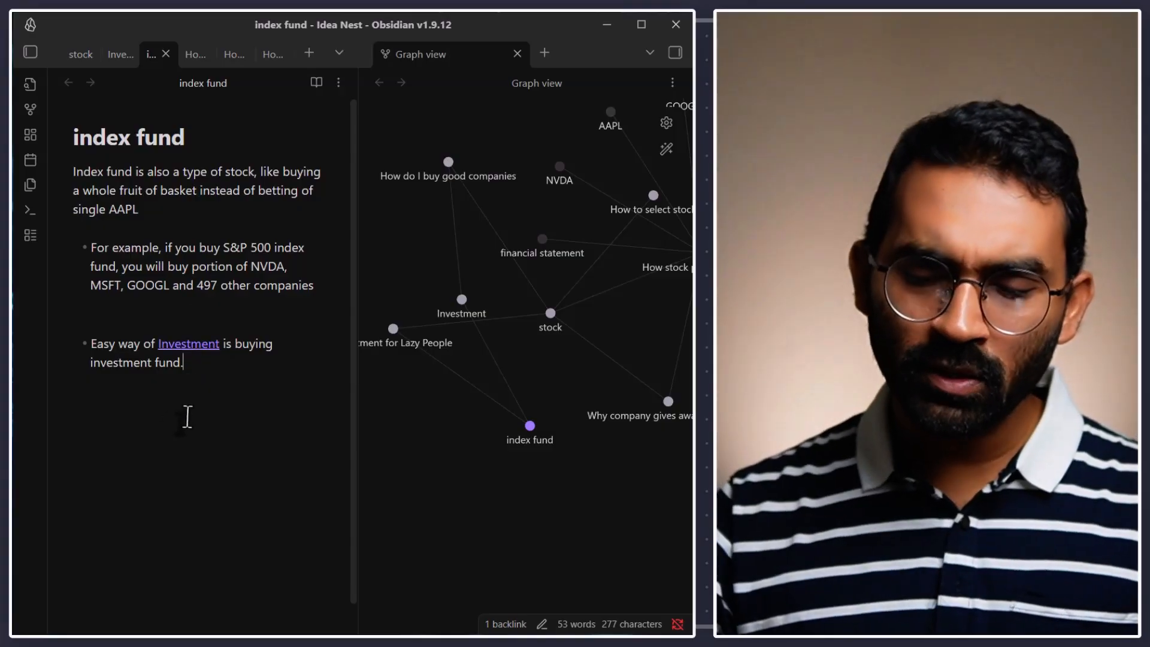
Paste the "S&P 500 Annual Total Returns (1957–2025)" chart image below the last bullet of the index fund note.
{"action": "key", "text": "Return"}
{"action": "key", "text": "Return"}
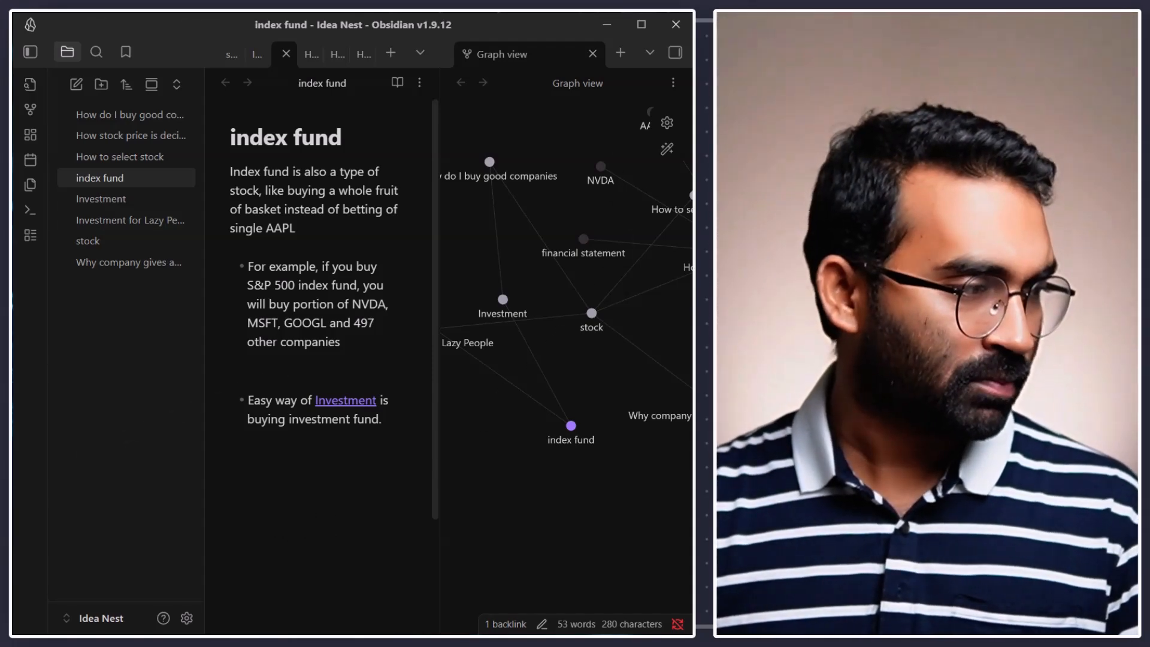
{"action": "type", "text": "![[Pasted image 20250830212716.png]]"}
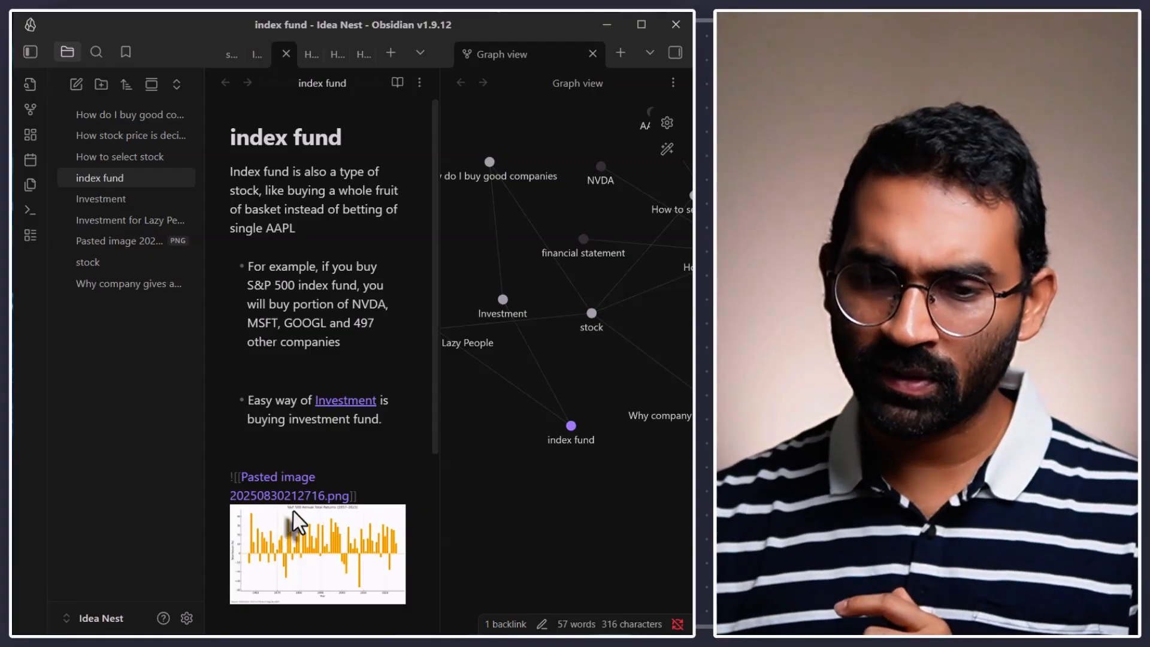
{"action": "scroll", "coordinate": [288, 527], "scroll_direction": "down", "scroll_amount": 2}
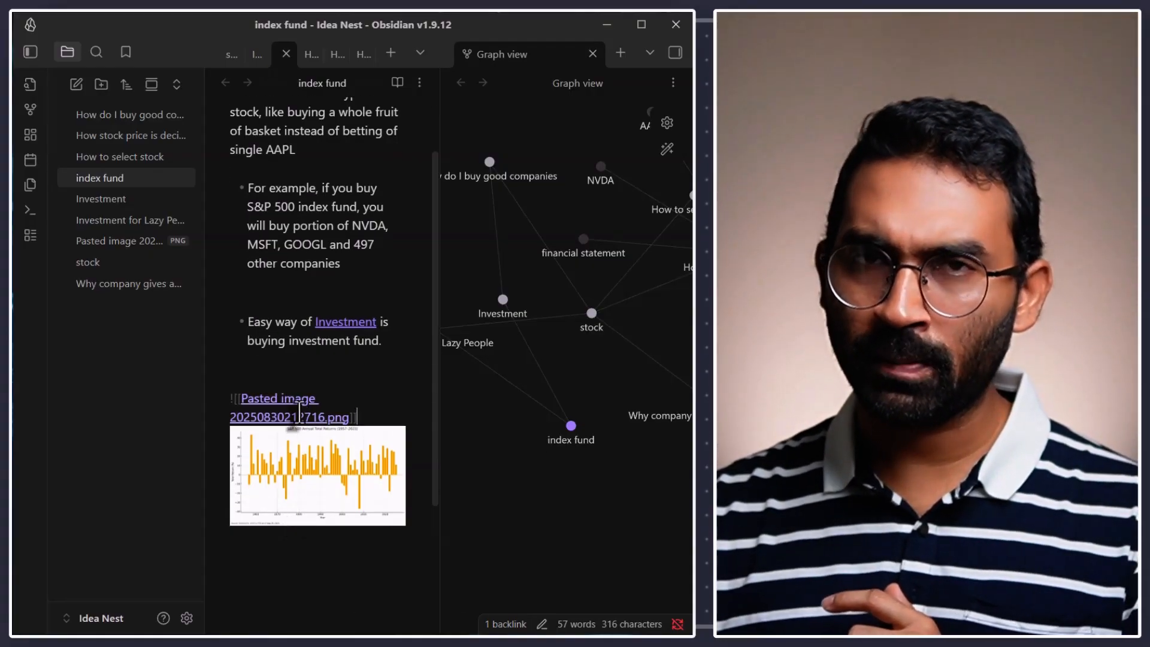
Copy the "S&P 500 Total Return — $1 Growth (1957–2025)" chart from the other window and paste it below the first chart.
{"action": "key", "text": "alt+Tab"}
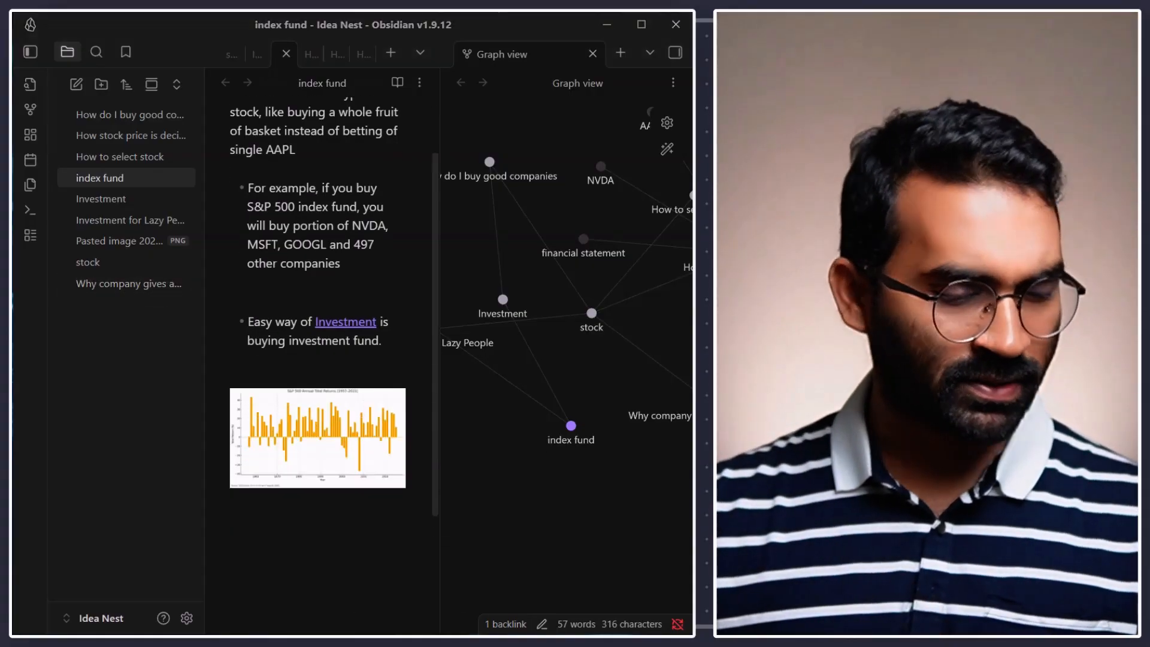
{"action": "key", "text": "alt+Tab"}
{"action": "type", "text": "![[Pasted image 20250830213003.png]]"}
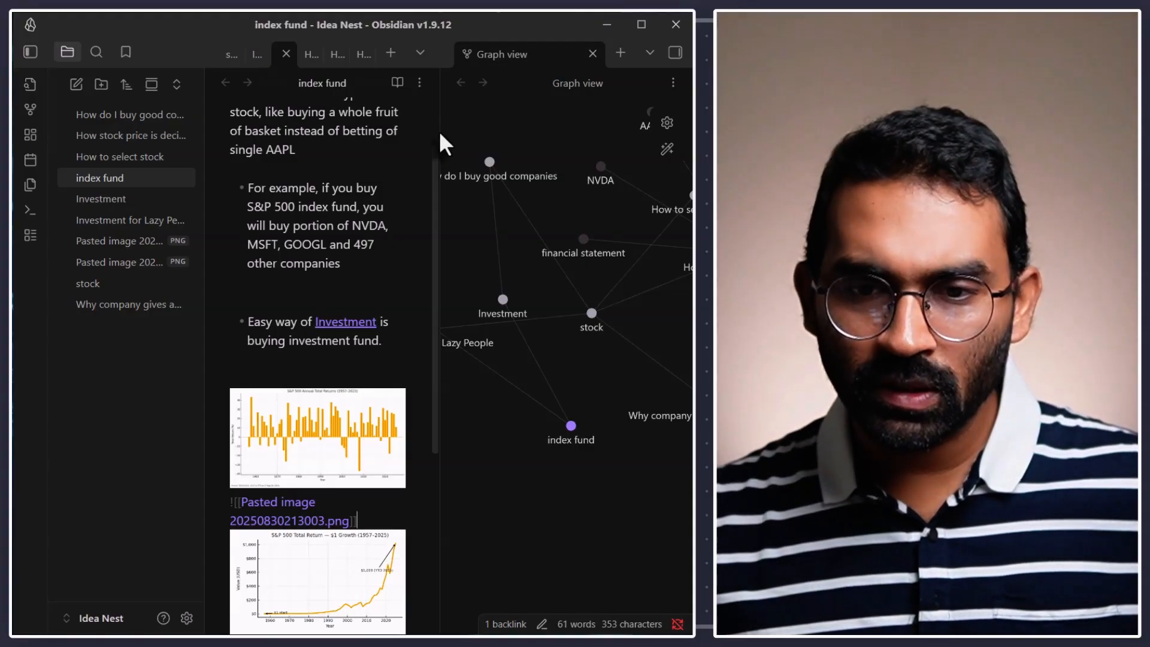
Widen the note pane to examine both S&P 500 charts and the text of the index fund note.
{"action": "left_click_drag", "start_coordinate": [440, 131], "coordinate": [535, 133]}
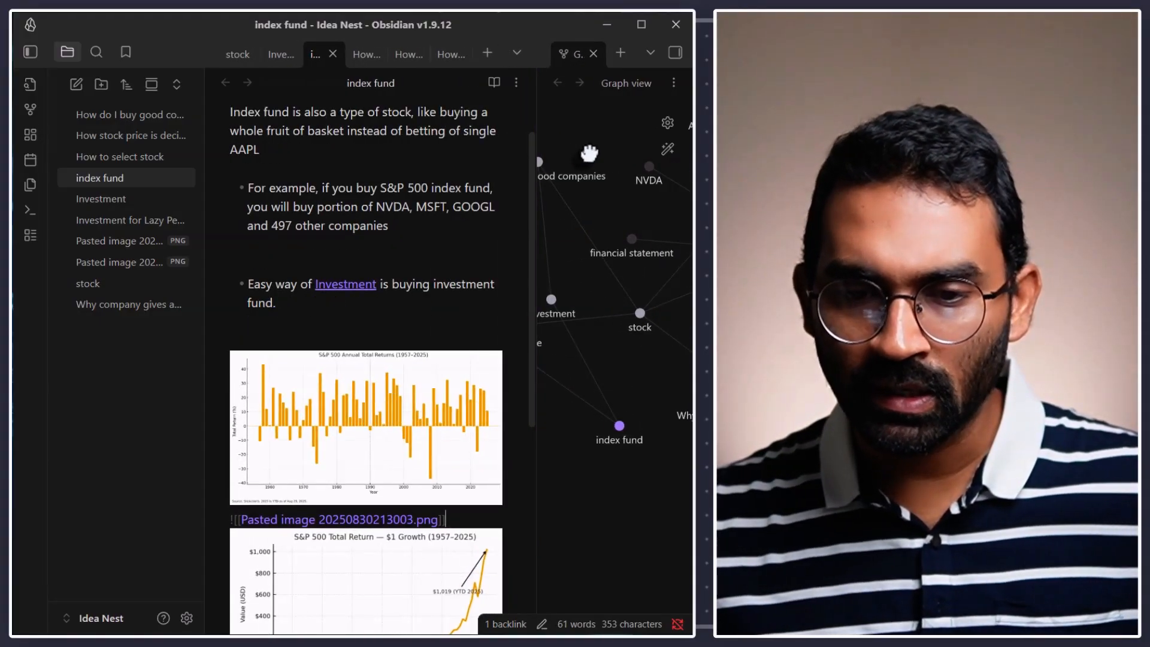
{"action": "scroll", "coordinate": [419, 314], "scroll_direction": "down", "scroll_amount": 1}
{"action": "left_click", "coordinate": [276, 314]}
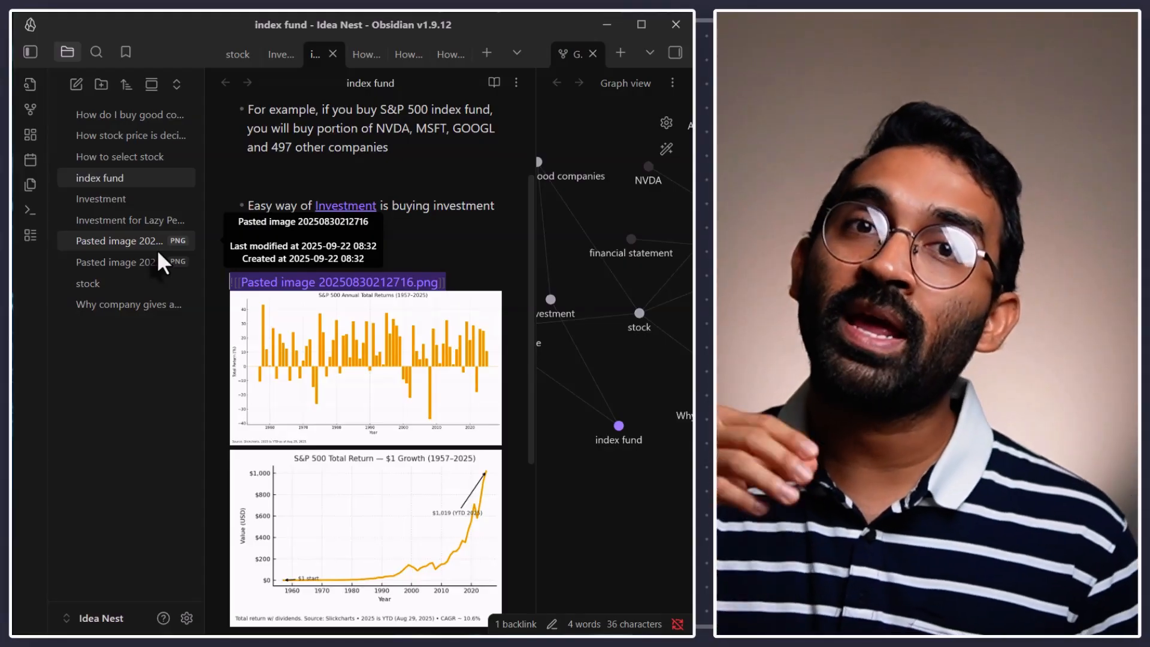
{"action": "left_click", "coordinate": [400, 252]}
{"action": "scroll", "coordinate": [420, 183], "scroll_direction": "up", "scroll_amount": 3}
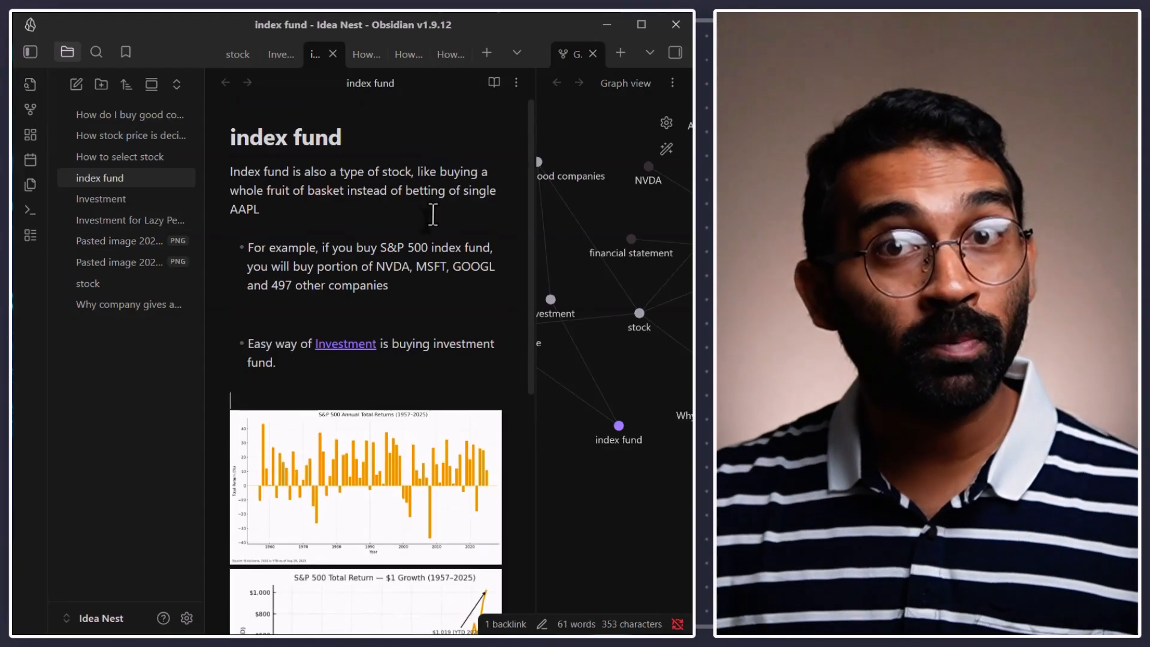
{"action": "scroll", "coordinate": [435, 240], "scroll_direction": "down", "scroll_amount": 7}
{"action": "scroll", "coordinate": [419, 360], "scroll_direction": "up", "scroll_amount": 5}
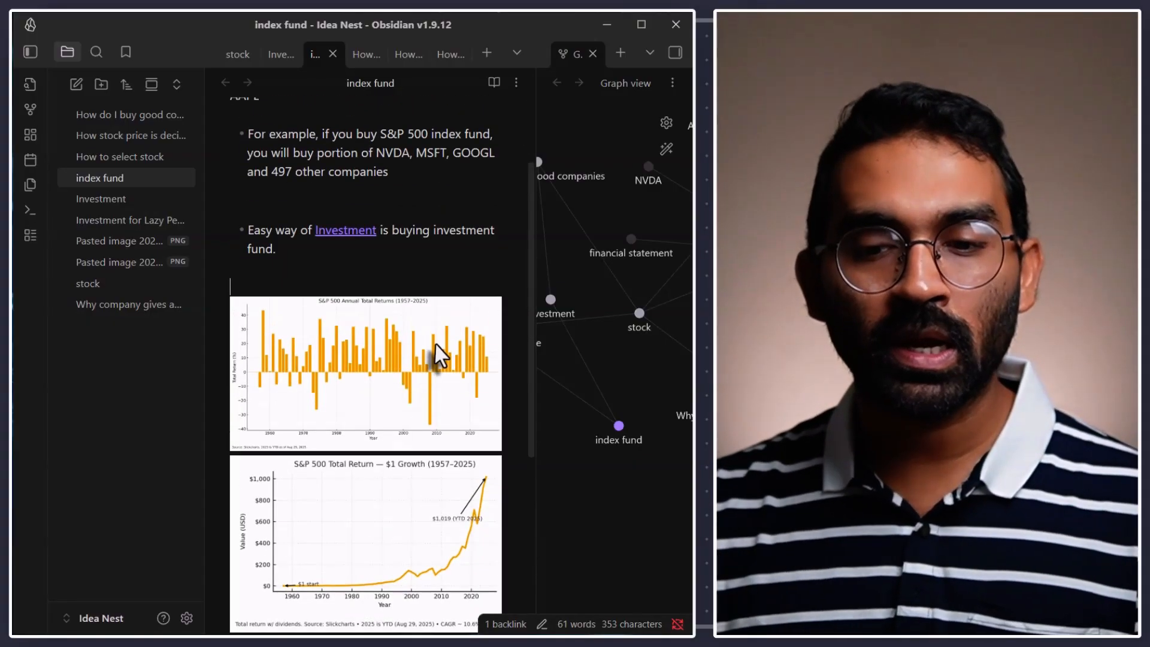
Insert blank lines between the two chart images in the index fund note.
{"action": "left_click", "coordinate": [421, 319]}
{"action": "left_click", "coordinate": [452, 306]}
{"action": "key", "text": "Return"}
{"action": "key", "text": "Return"}
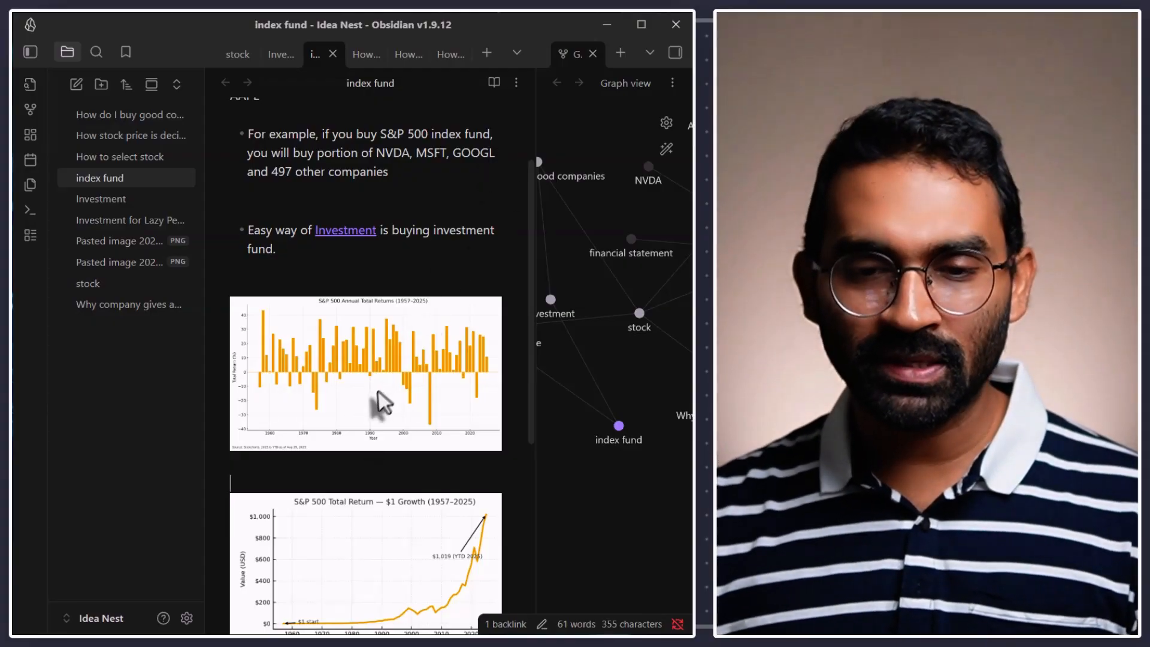
Narrow the index fund note pane, and close the stock note so that only the graph view stays open.
{"action": "scroll", "coordinate": [378, 401], "scroll_direction": "down", "scroll_amount": 3}
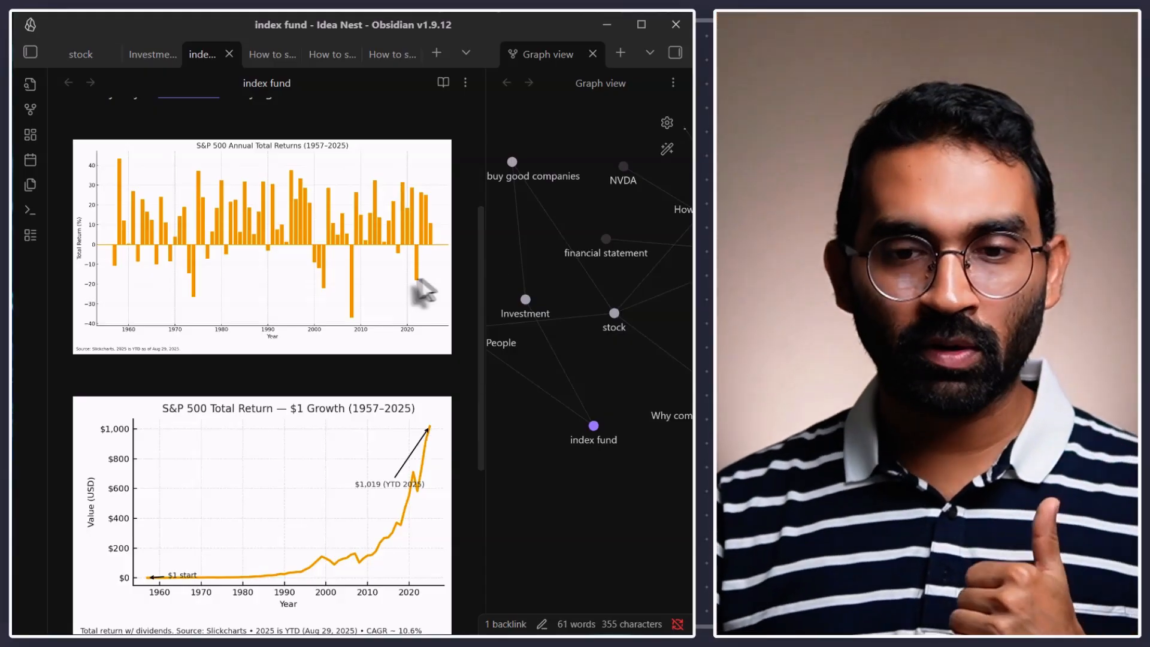
{"action": "scroll", "coordinate": [385, 270], "scroll_direction": "up", "scroll_amount": 4}
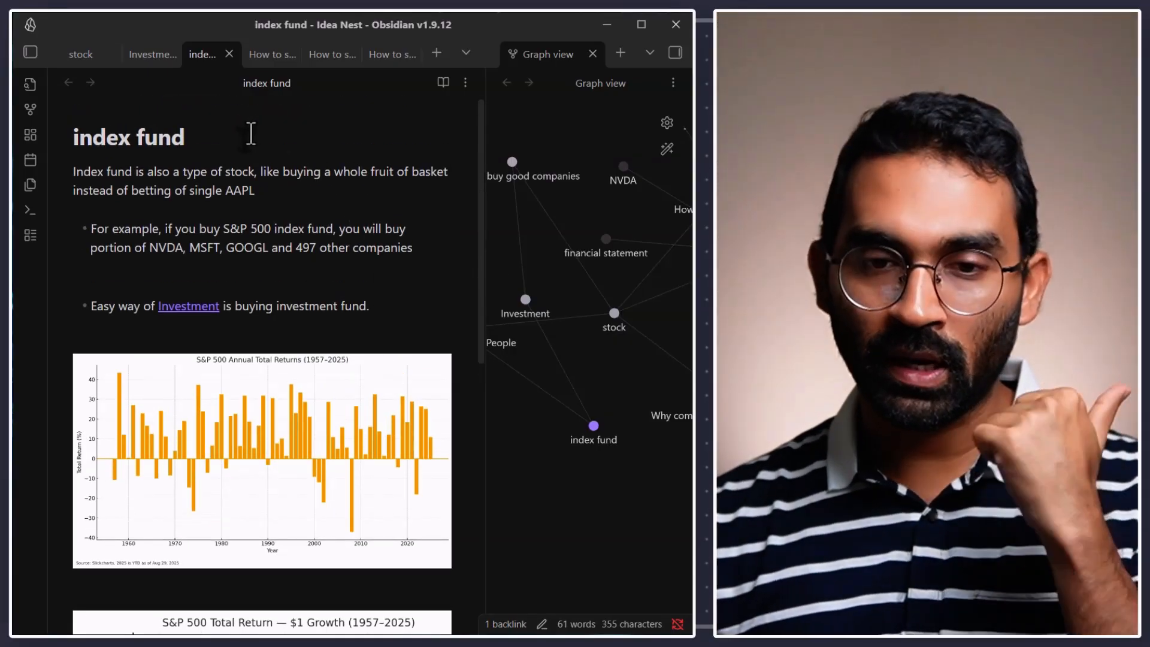
{"action": "left_click_drag", "start_coordinate": [482, 455], "coordinate": [402, 455]}
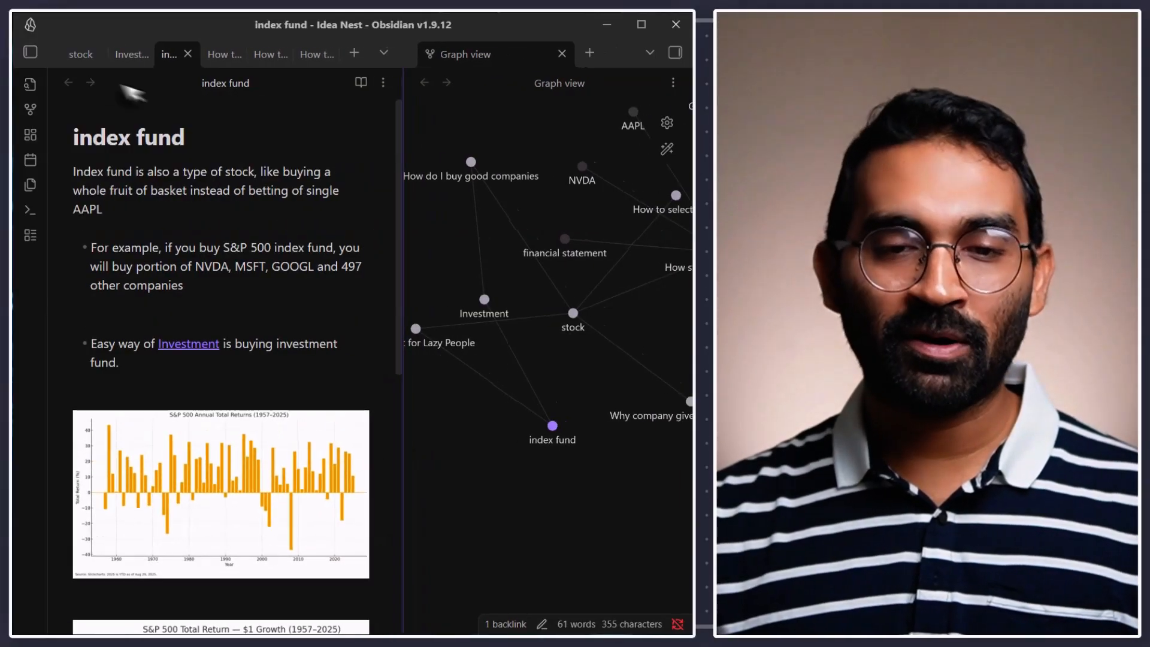
{"action": "left_click", "coordinate": [77, 58]}
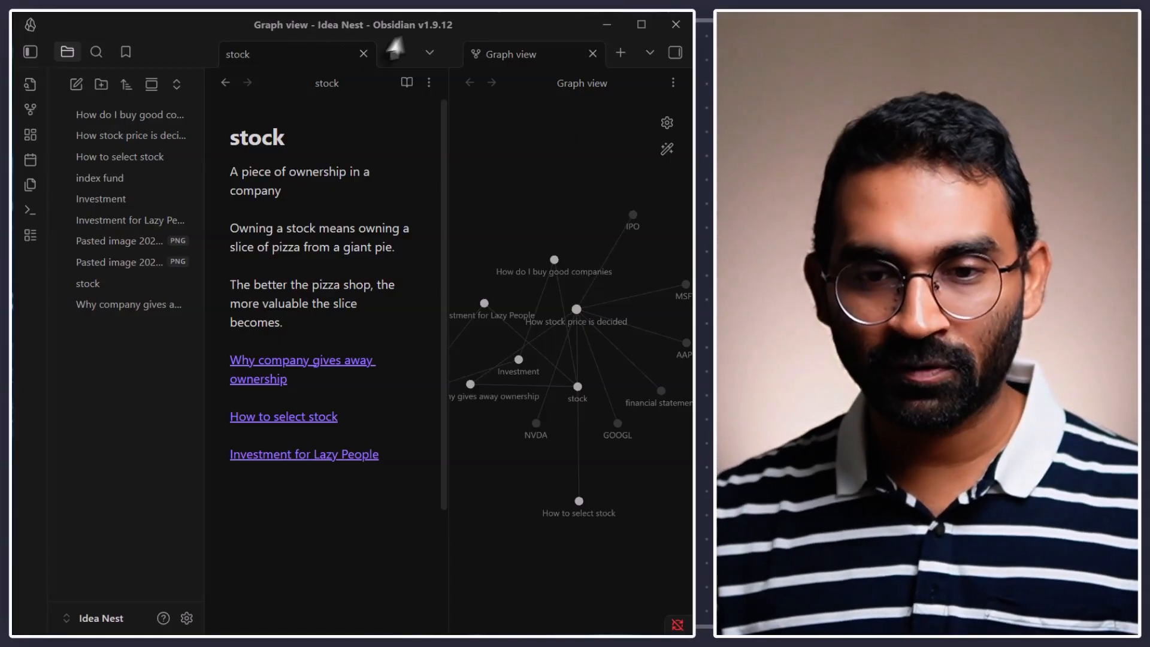
{"action": "left_click", "coordinate": [363, 53]}
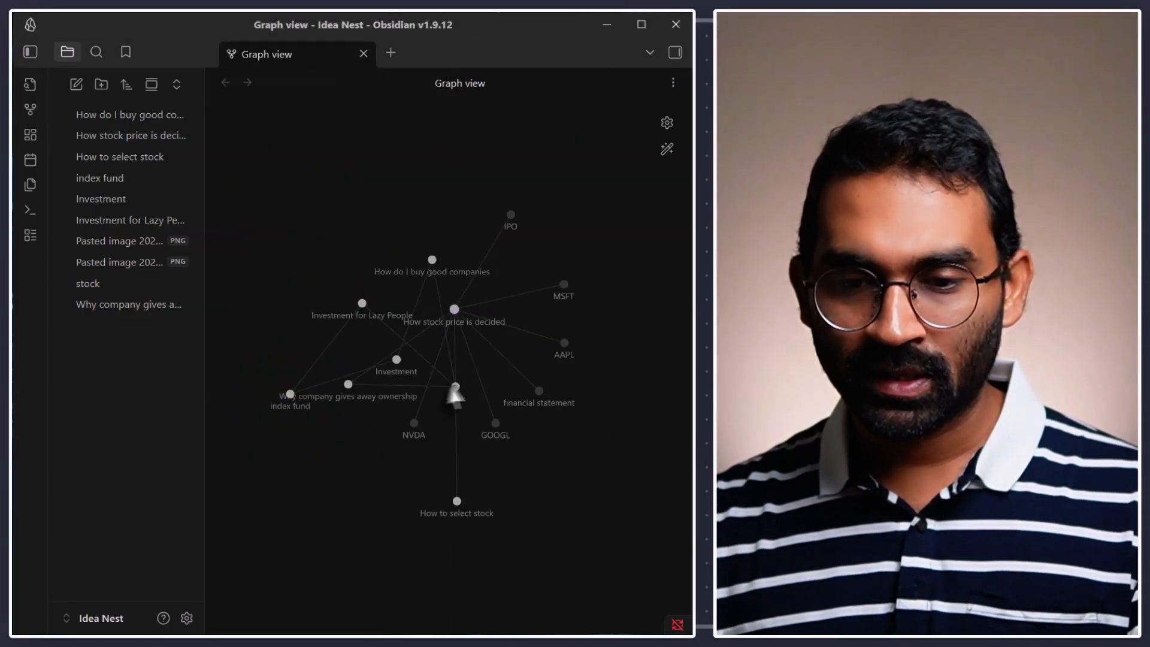
Examine the graph connections by moving the Investment, How do I buy good companies, stock and How stock price is decided nodes.
{"action": "scroll", "coordinate": [444, 392], "scroll_direction": "up", "scroll_amount": 3}
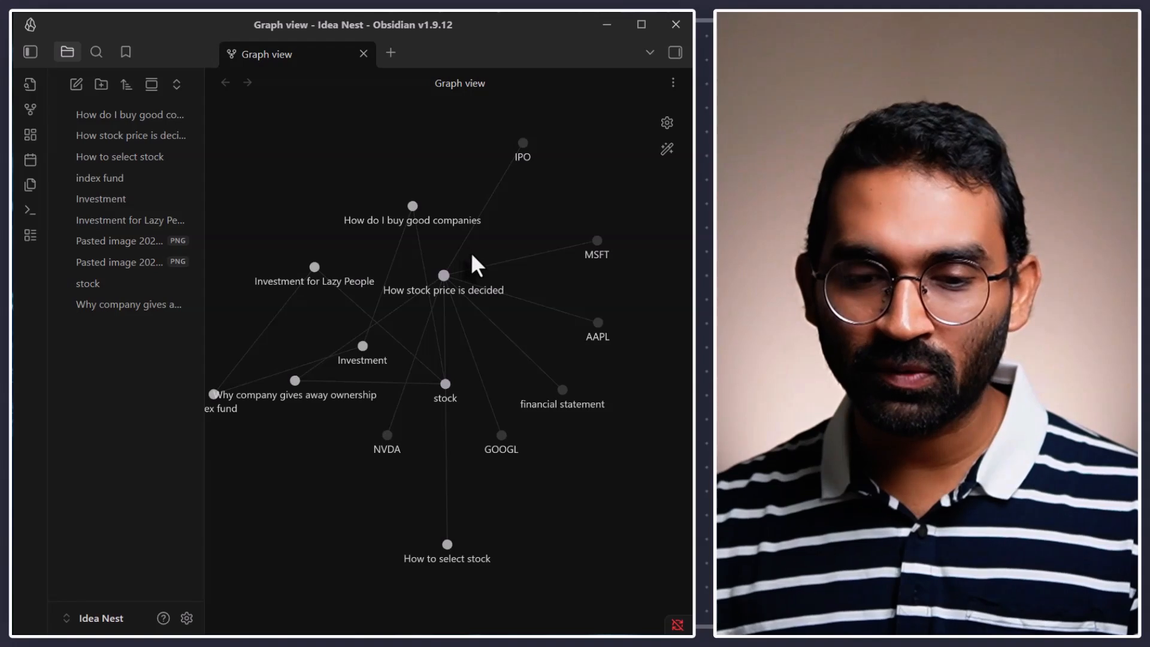
{"action": "scroll", "coordinate": [471, 253], "scroll_direction": "down", "scroll_amount": 2}
{"action": "scroll", "coordinate": [473, 263], "scroll_direction": "up", "scroll_amount": 2}
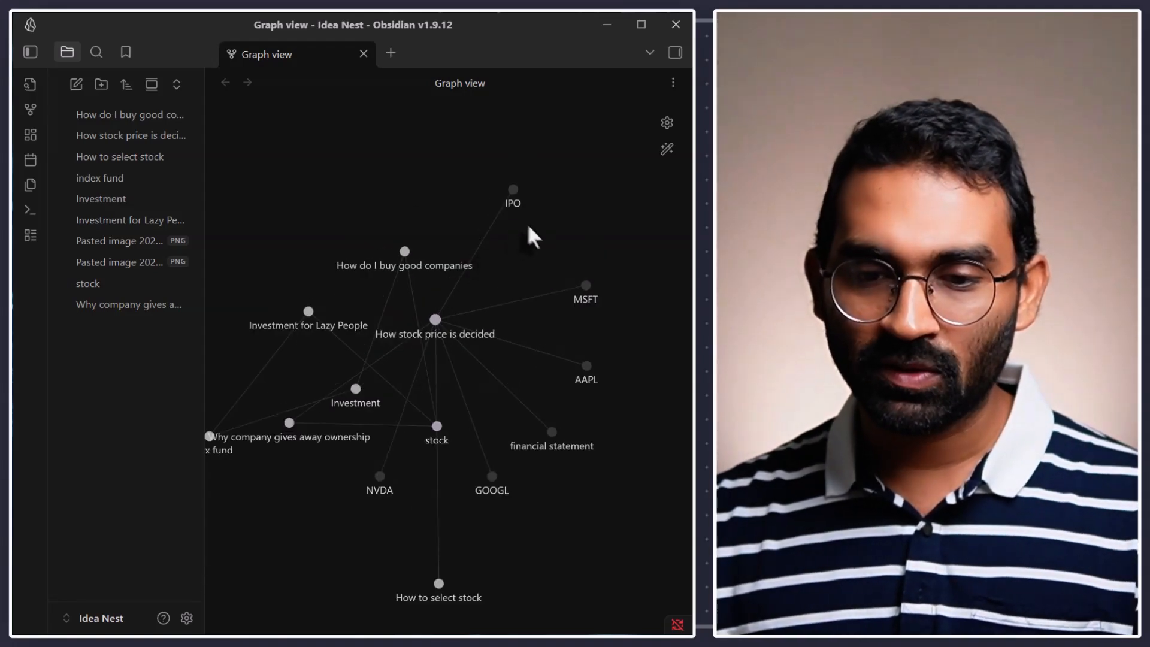
{"action": "left_click_drag", "start_coordinate": [355, 388], "coordinate": [449, 378]}
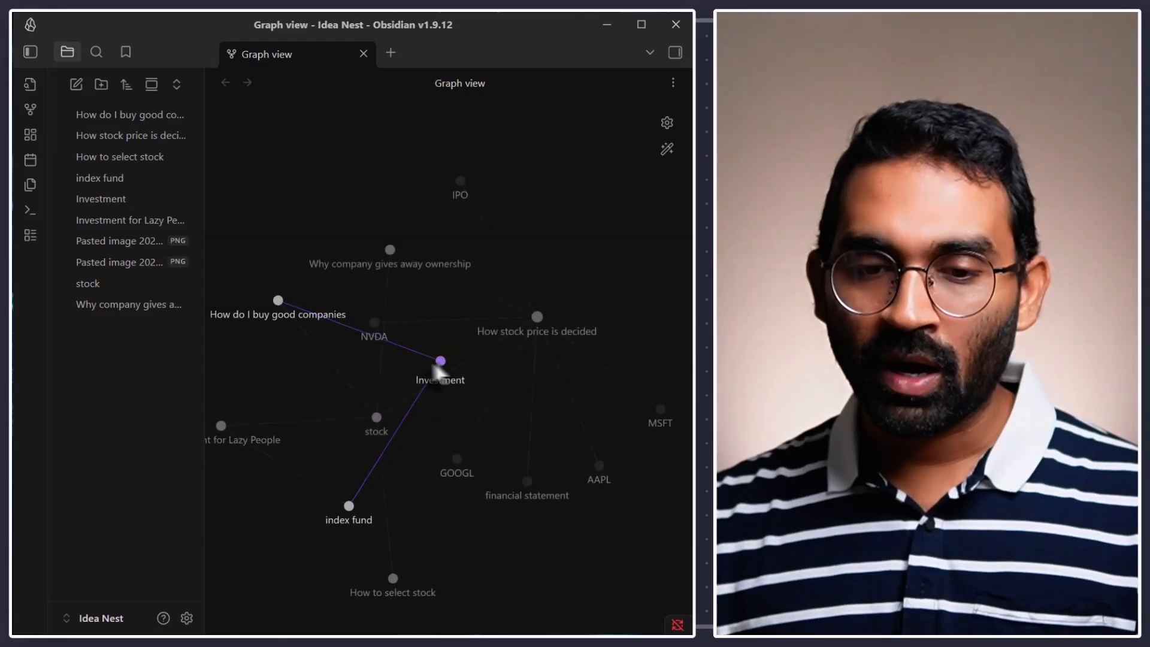
{"action": "left_click_drag", "start_coordinate": [276, 304], "coordinate": [335, 258]}
{"action": "left_click_drag", "start_coordinate": [364, 417], "coordinate": [508, 380]}
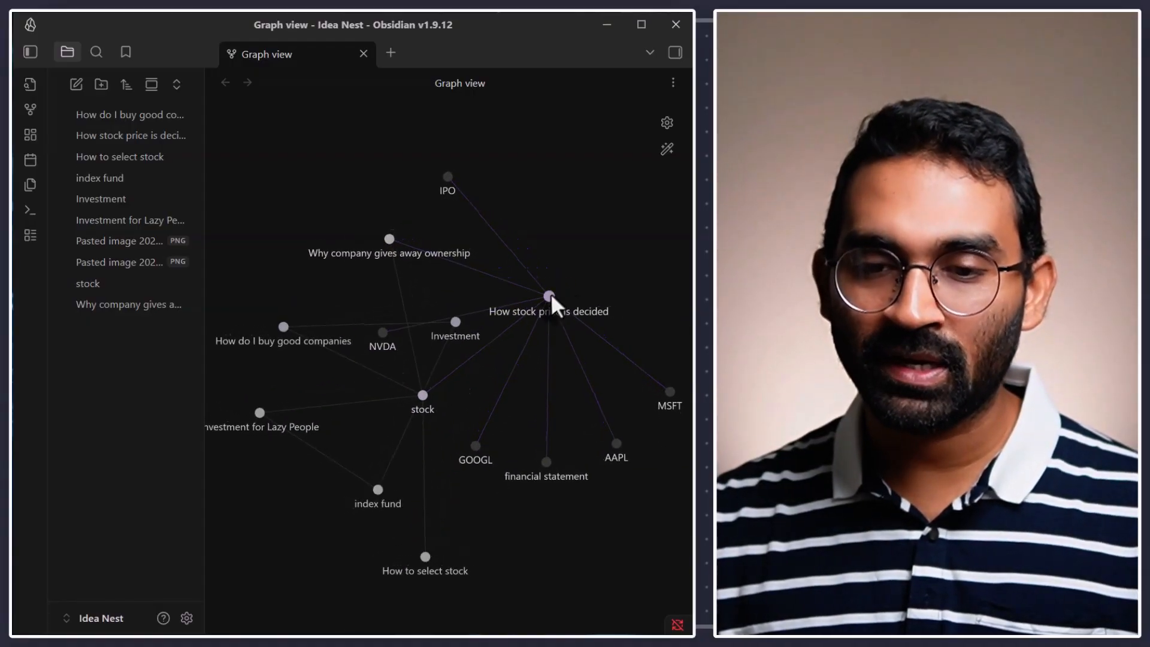
{"action": "mouse_move", "coordinate": [543, 303]}
{"action": "left_mouse_down"}
{"action": "mouse_move", "coordinate": [562, 280]}
{"action": "mouse_move", "coordinate": [561, 292]}
{"action": "left_mouse_up"}
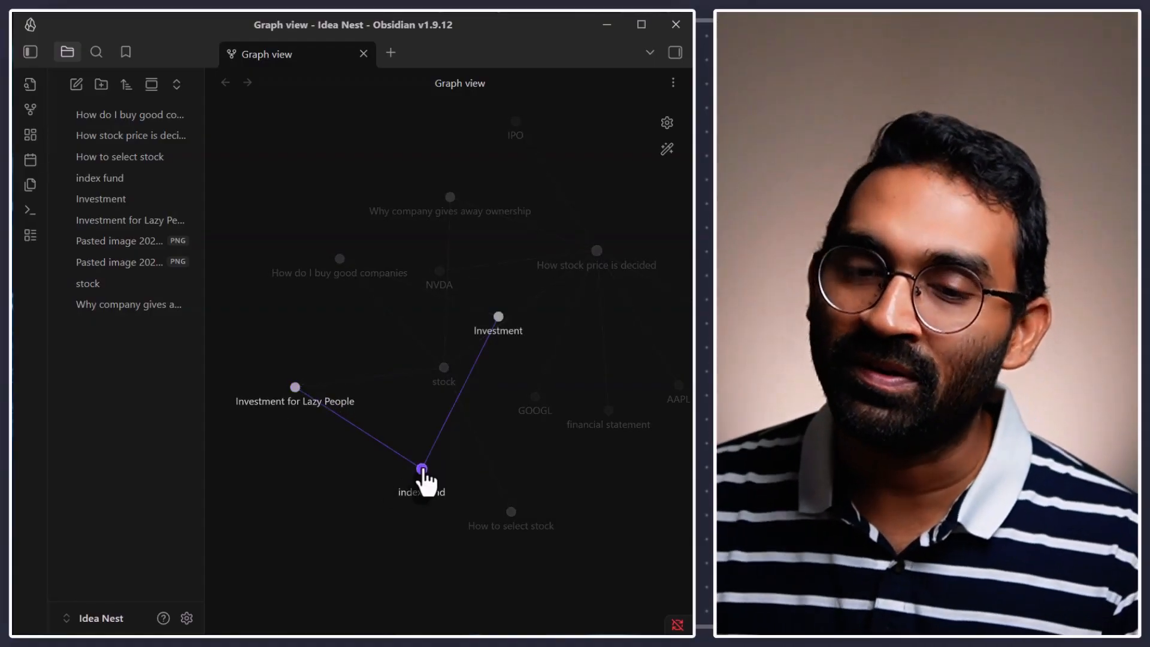
{"action": "left_click_drag", "start_coordinate": [497, 318], "coordinate": [459, 388]}
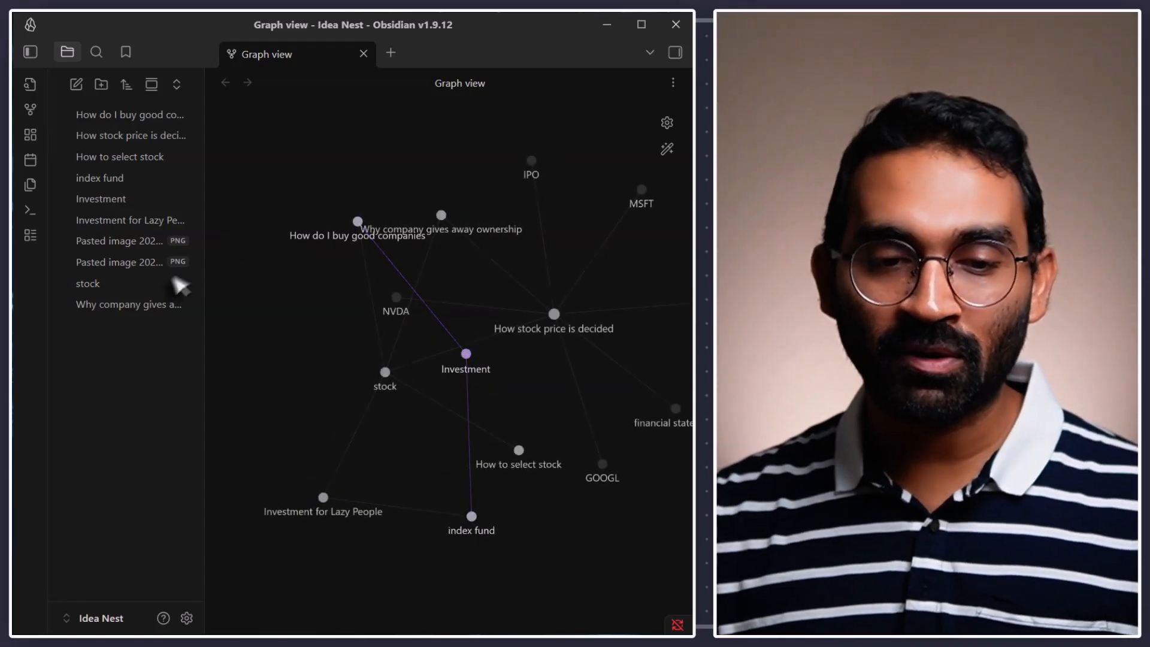
Follow the stock note's links through Why company gives away ownership, Investment for Lazy People, index fund and Investment, and return to the graph.
{"action": "left_click", "coordinate": [142, 285]}
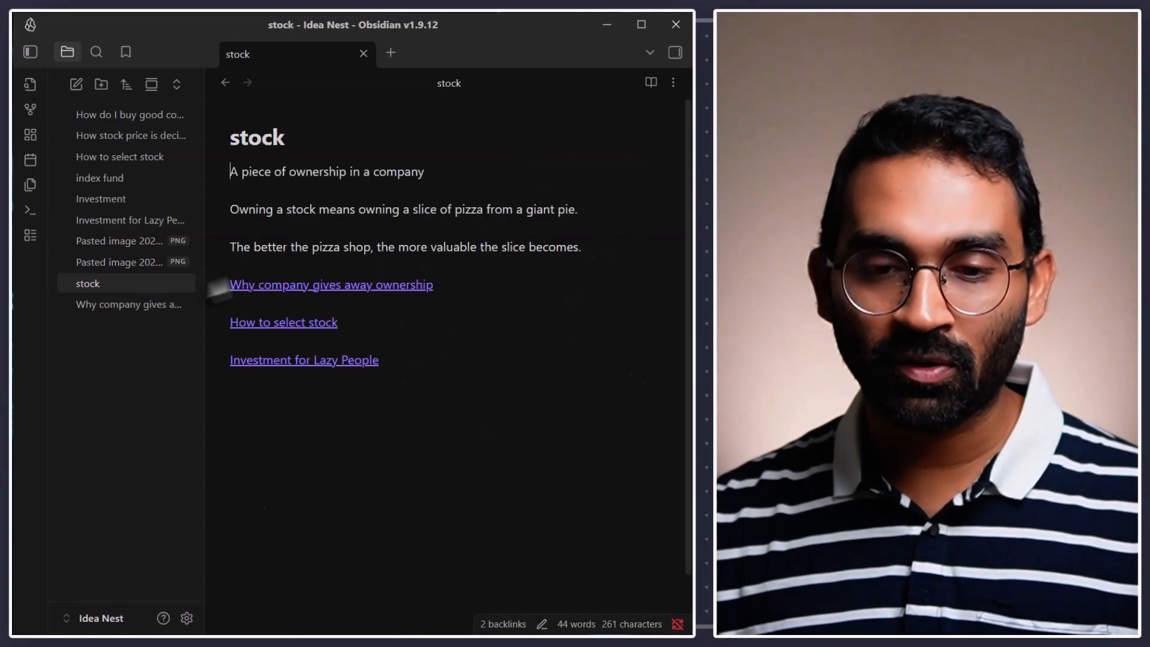
{"action": "left_click", "coordinate": [315, 288]}
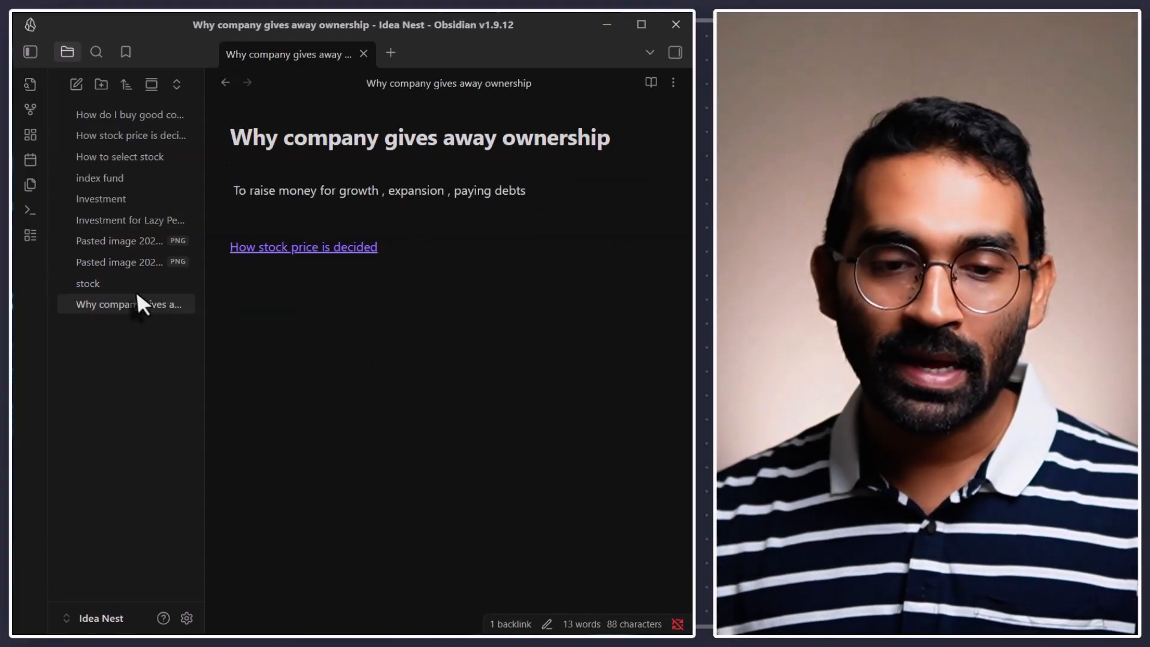
{"action": "left_click", "coordinate": [128, 285]}
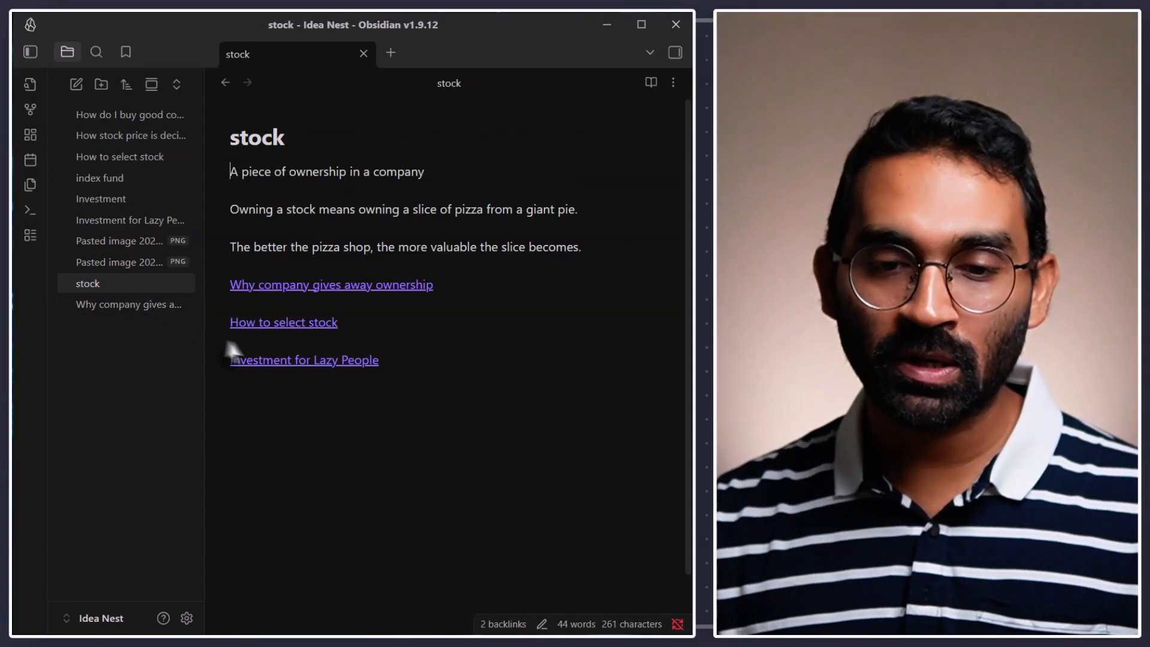
{"action": "left_click", "coordinate": [282, 362]}
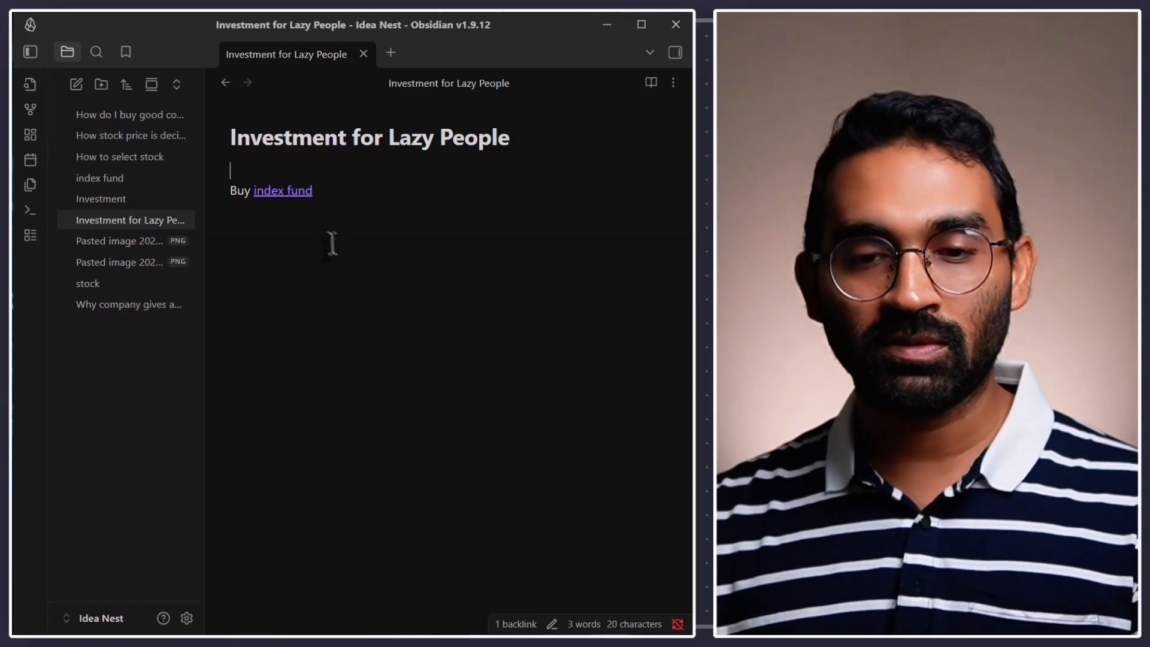
{"action": "left_click", "coordinate": [283, 191]}
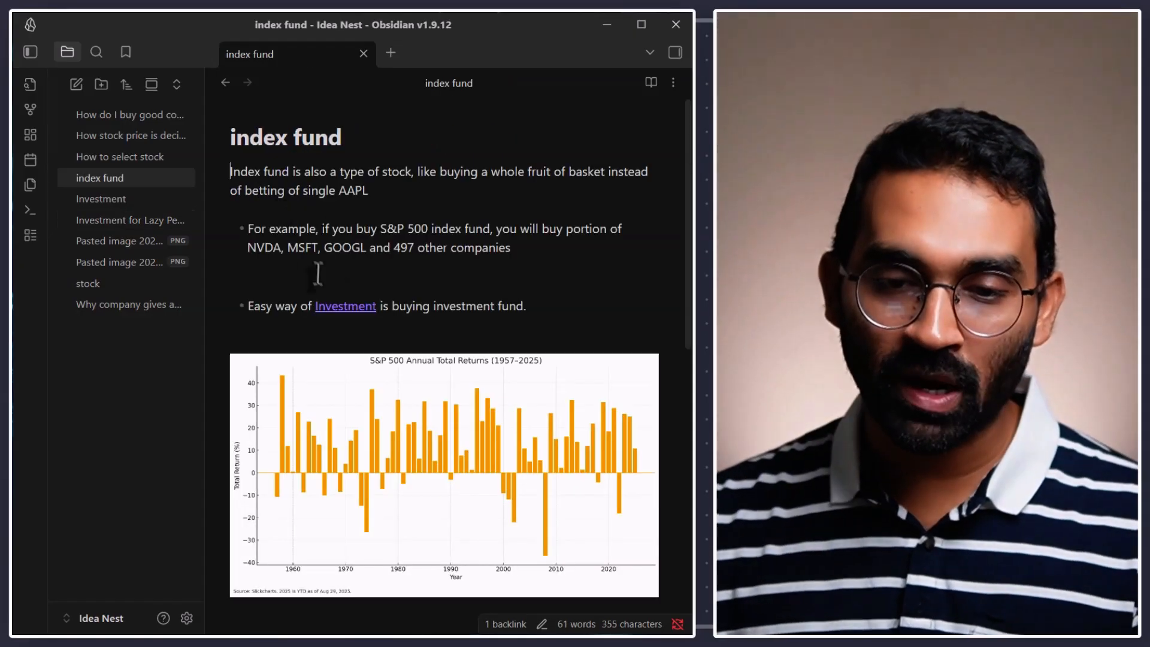
{"action": "left_click", "coordinate": [338, 309]}
{"action": "key", "text": "ctrl+g"}
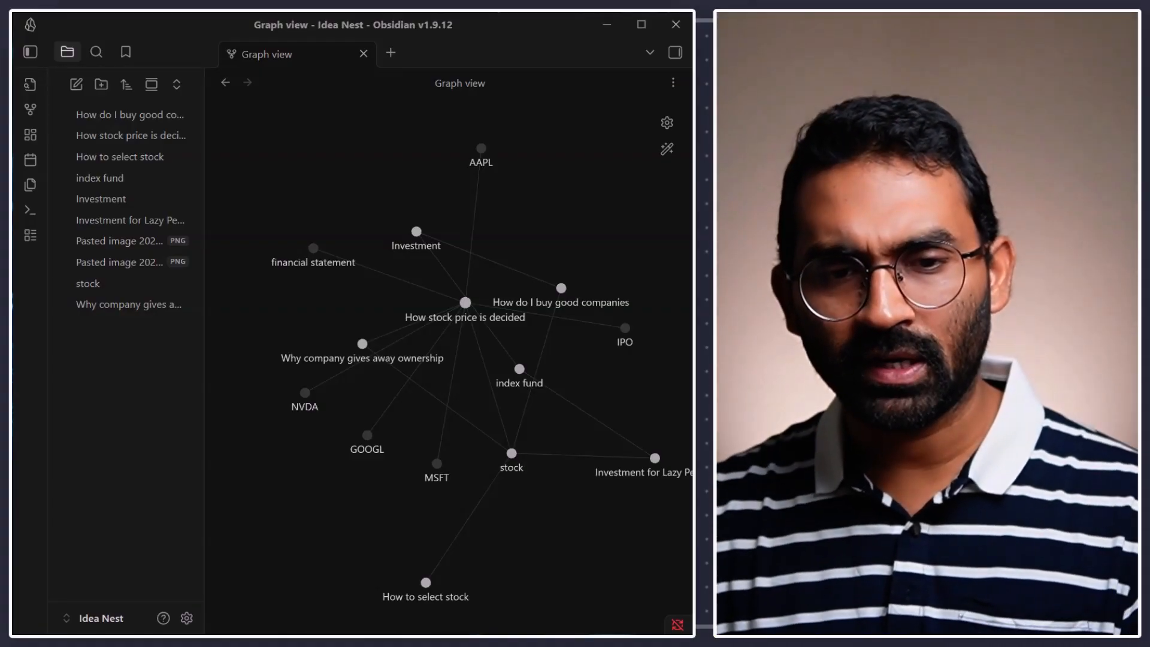
Browse the vault's notes in order from How do I buy good companies to Investment for Lazy People.
{"action": "left_click", "coordinate": [161, 114]}
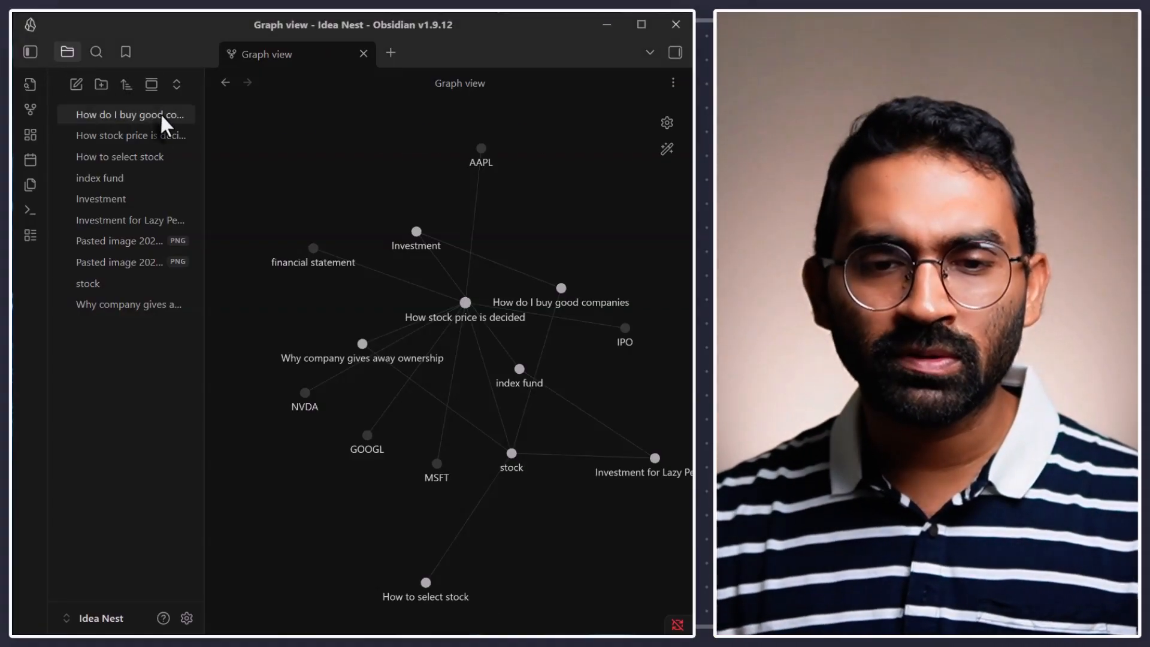
{"action": "left_click", "coordinate": [157, 131]}
{"action": "left_click", "coordinate": [157, 163]}
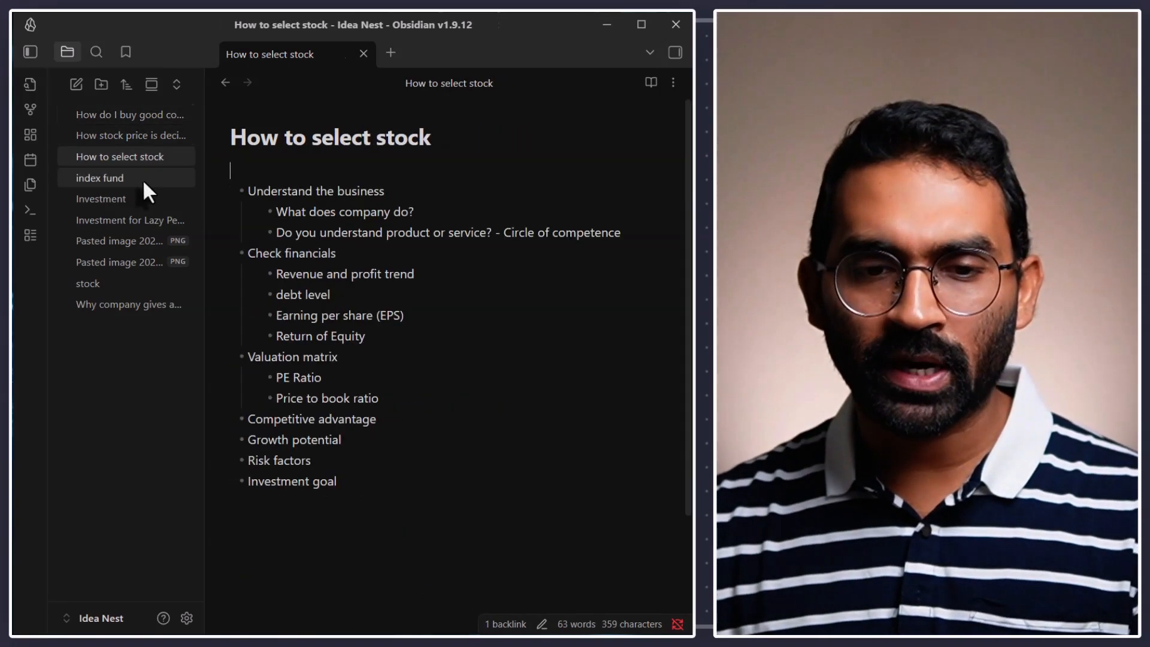
{"action": "left_click", "coordinate": [143, 178]}
{"action": "left_click", "coordinate": [145, 201]}
{"action": "left_click", "coordinate": [144, 224]}
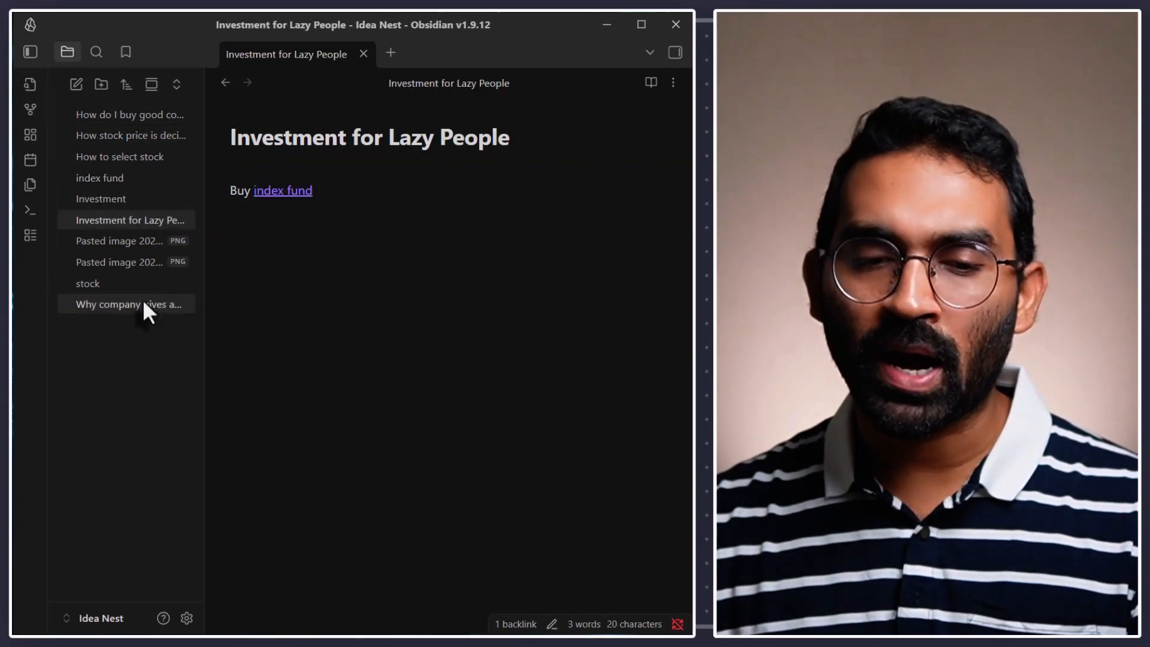